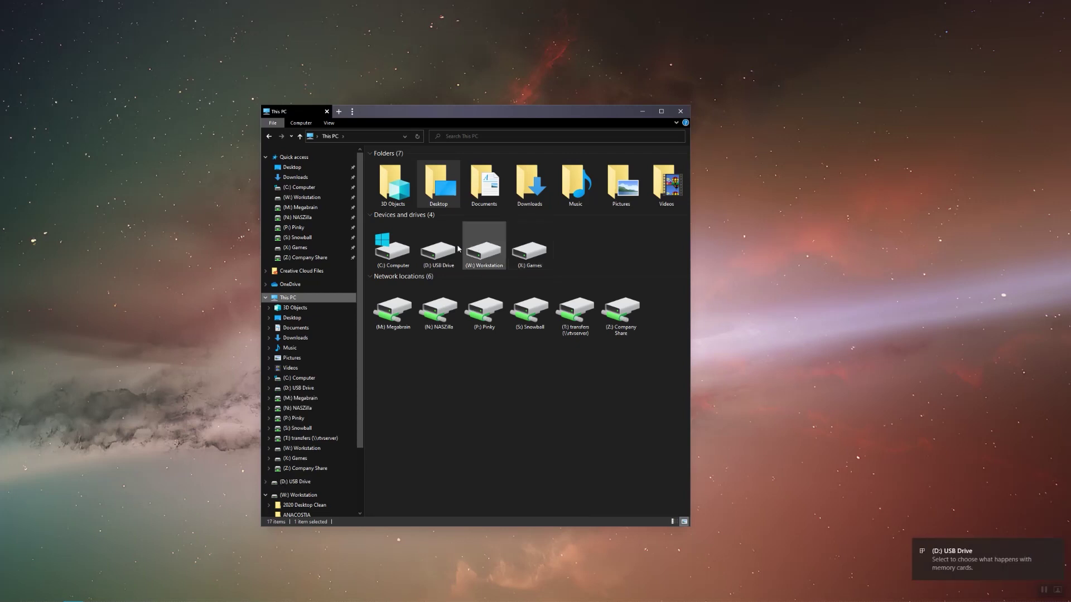
Step: Copy all the panorama images from the USB drive's DCIM\Camera01 folder
double_click(433, 248)
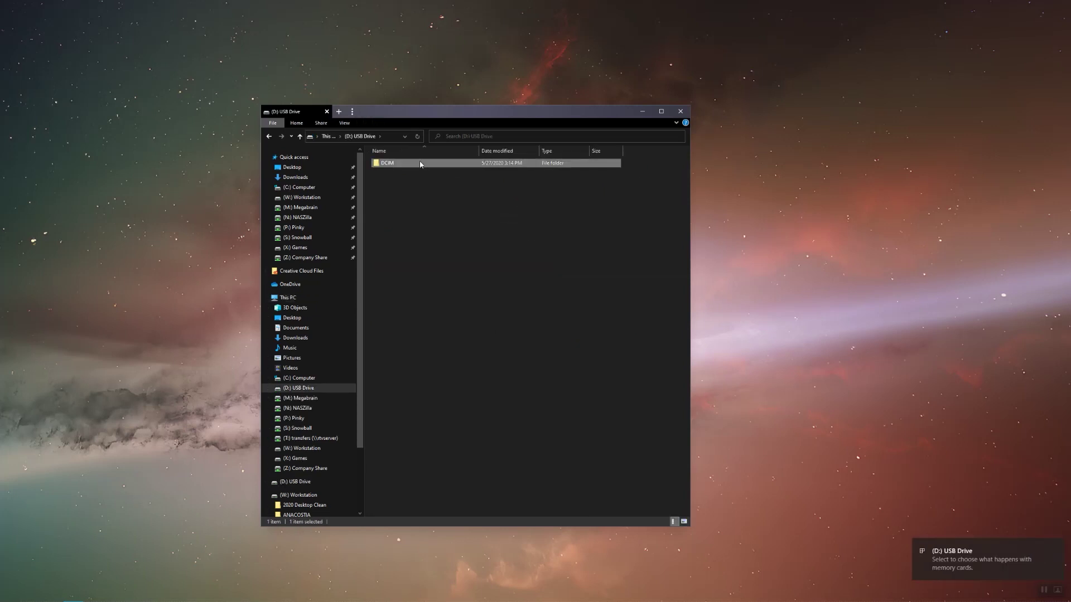
double_click(420, 162)
double_click(420, 162)
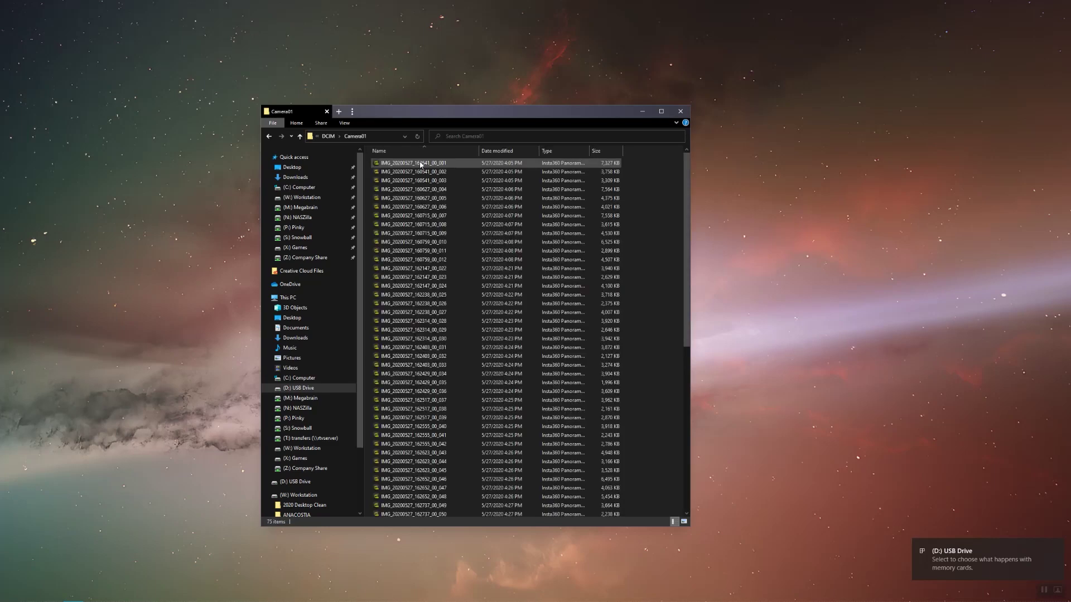
click(413, 238)
key(ctrl+a)
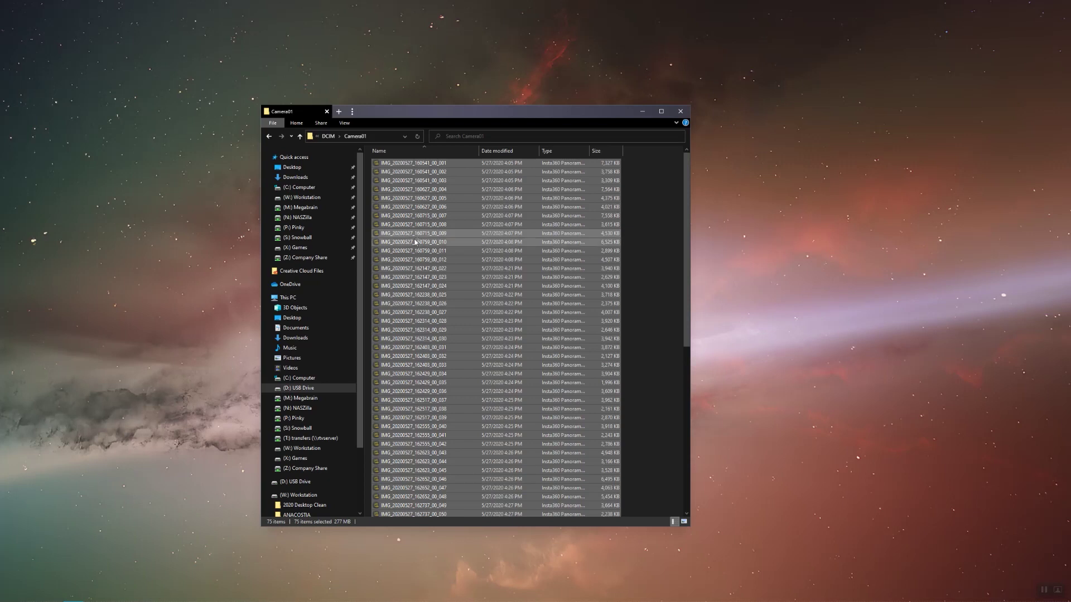
Step: Create a folder named New Project on the Desktop
click(291, 167)
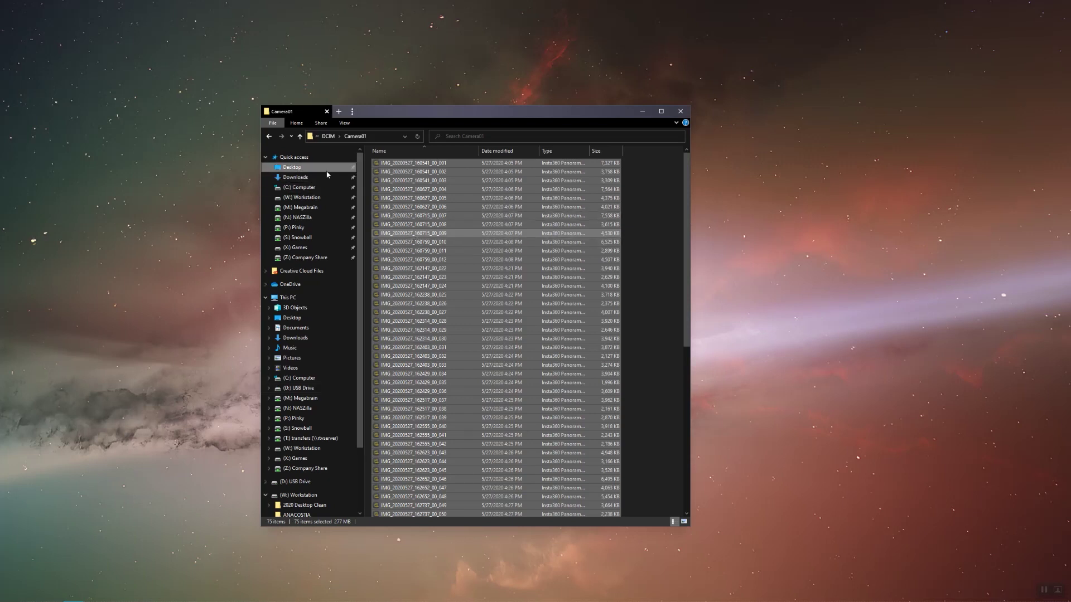
right_click(445, 206)
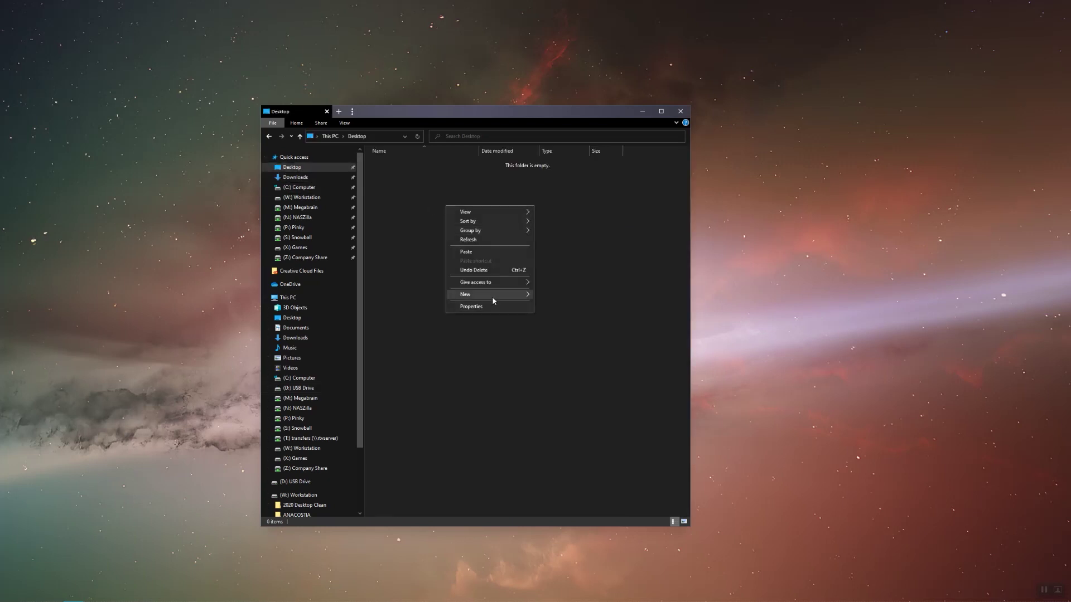
mouse_move(492, 296)
click(551, 296)
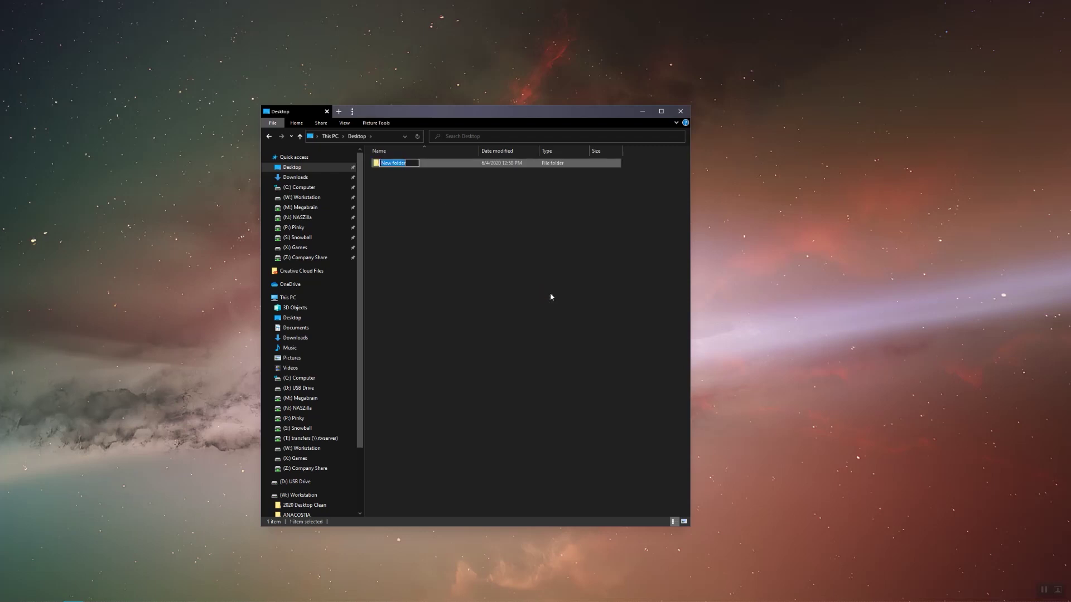
text(New Projec)
key(Return)
click(479, 251)
Step: Create a subfolder named Originals inside the New Project folder
double_click(397, 164)
right_click(413, 195)
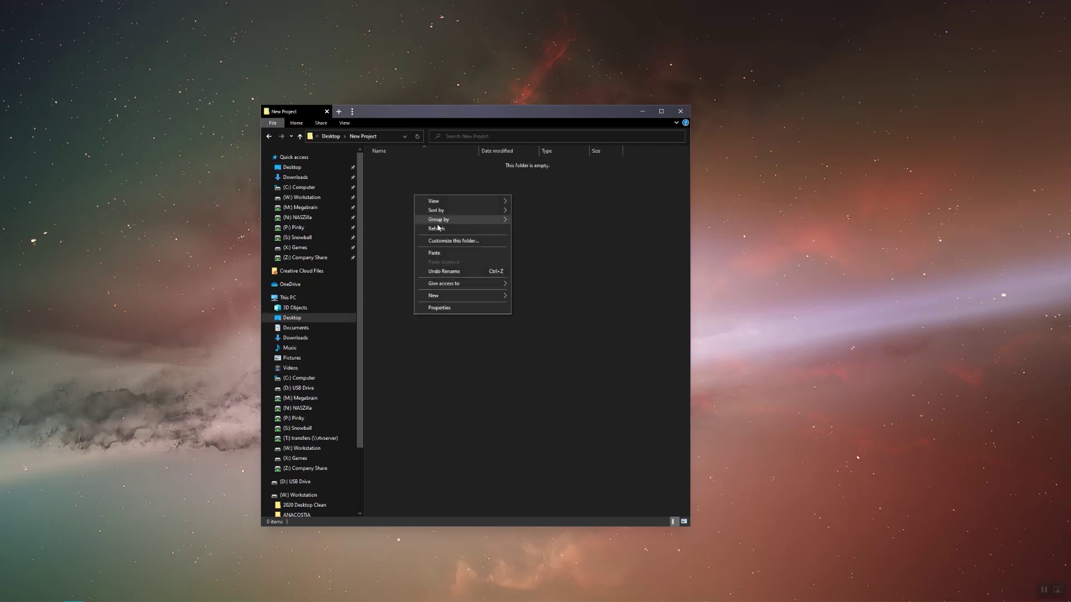
mouse_move(454, 296)
click(532, 296)
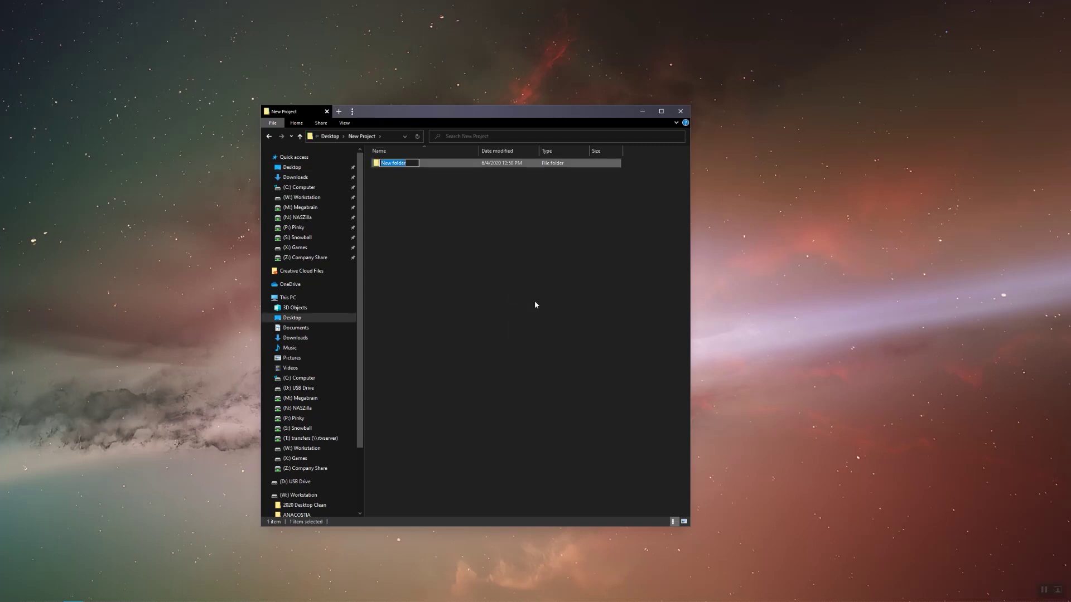
text(Orig)
key(BackSpace)
text(inals)
click(493, 276)
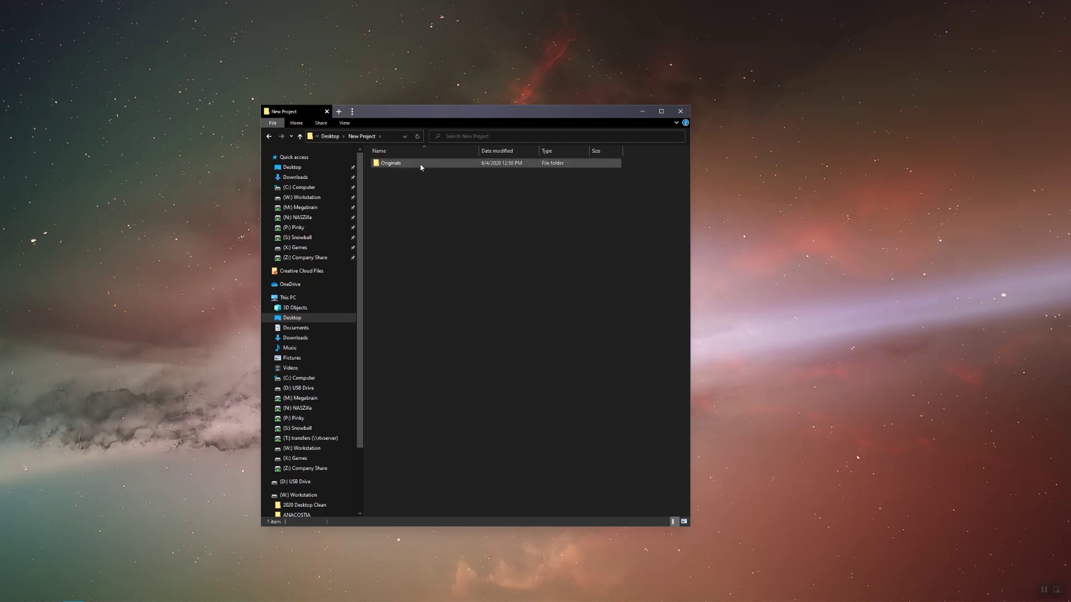
Step: Paste the copied camera images into the Originals folder
double_click(421, 164)
right_click(429, 186)
click(460, 246)
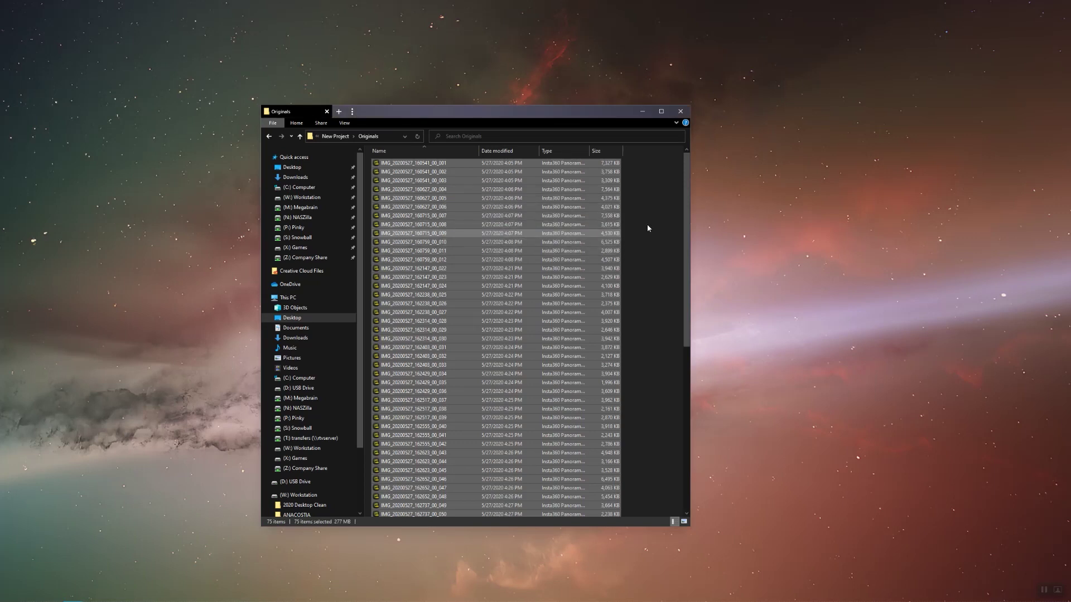
click(653, 226)
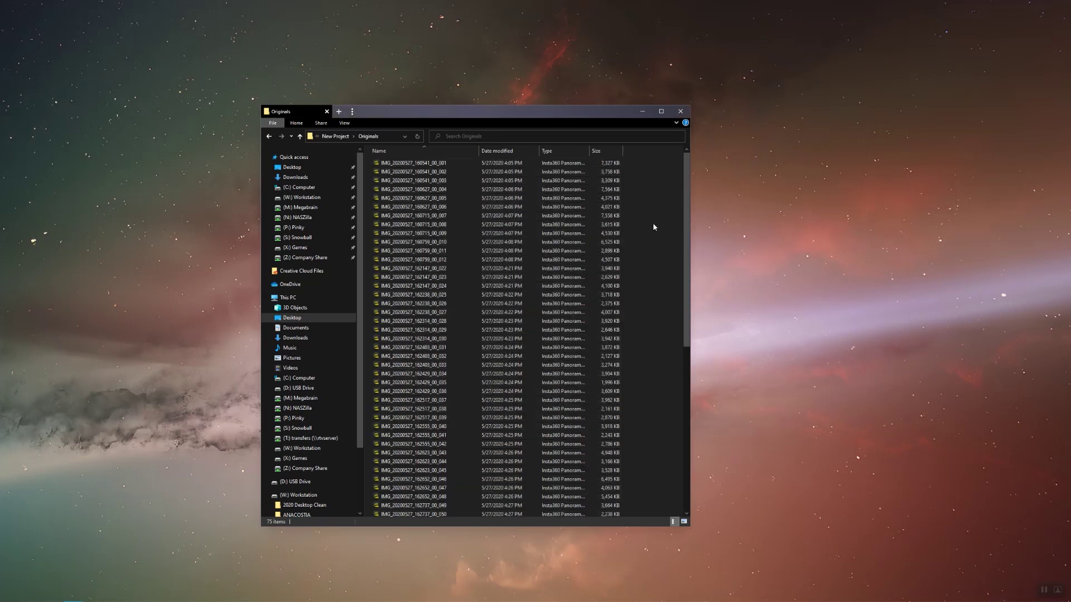
Step: Examine the properties of image IMG_20200527_160627_00_005 for its file type and extension
right_click(421, 199)
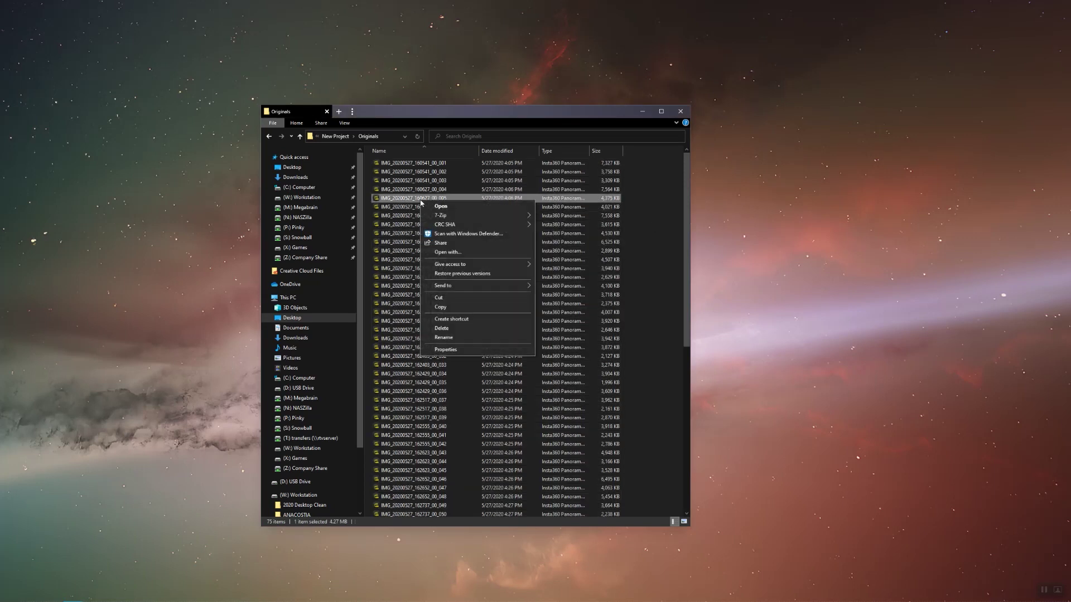
click(461, 349)
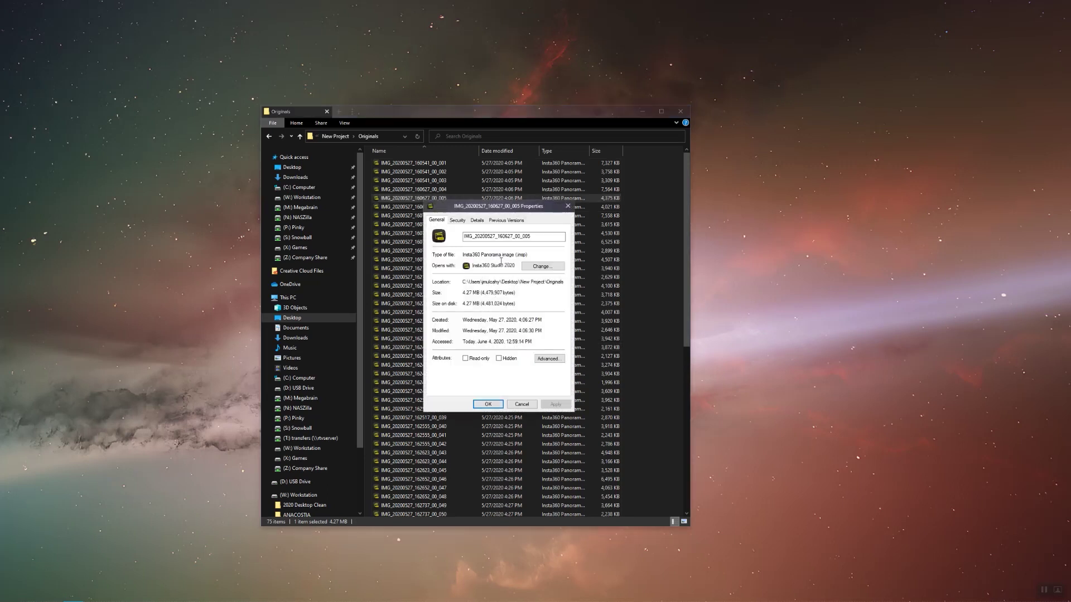
click(481, 221)
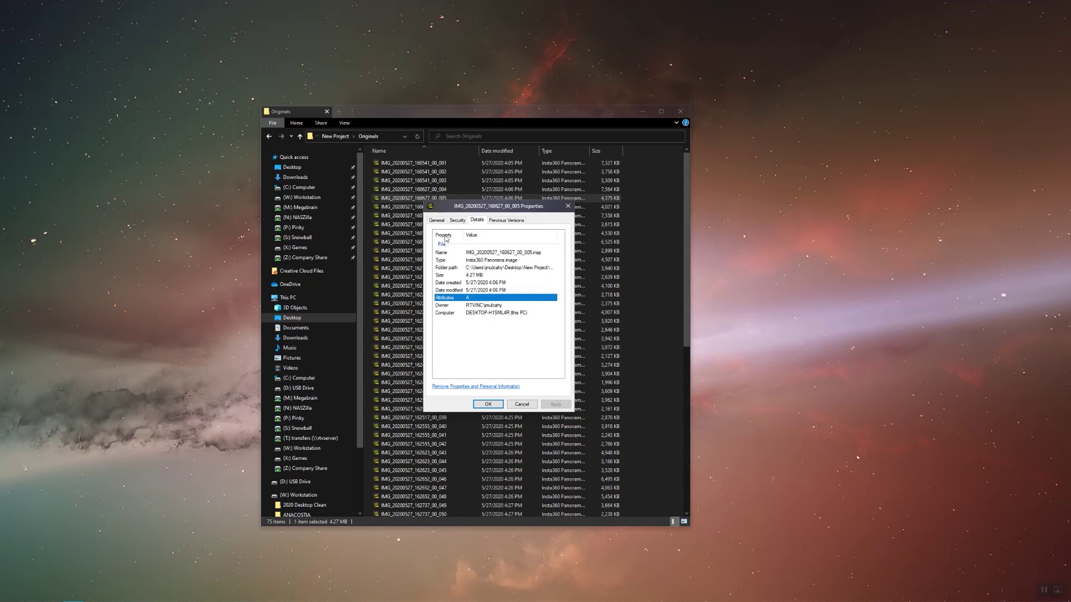
click(437, 220)
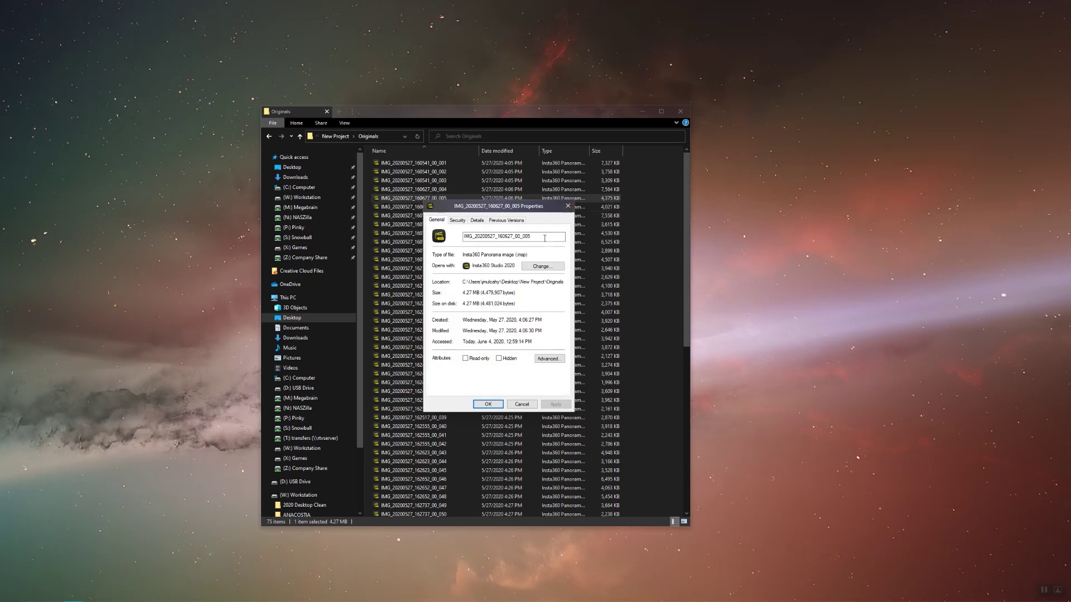
drag(527, 256, 516, 257)
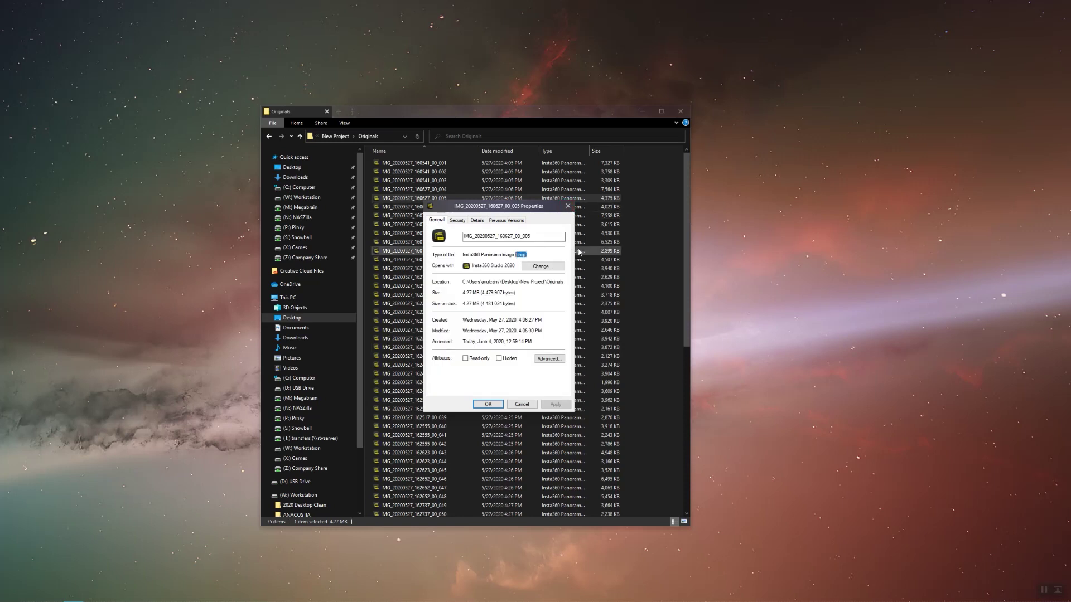
click(569, 208)
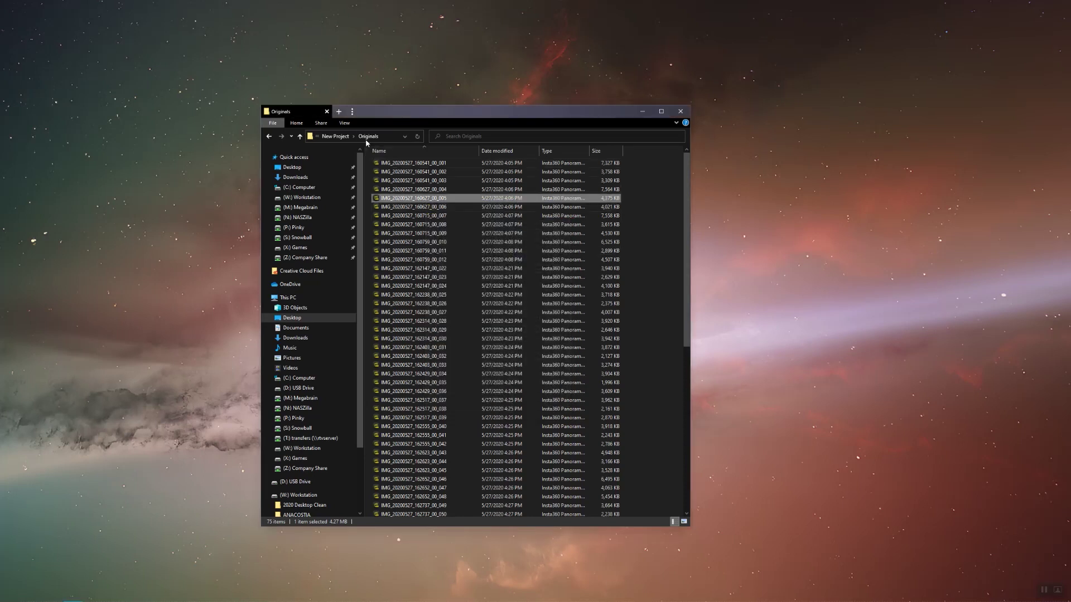
Step: Duplicate the Originals folder inside the New Project folder
click(342, 138)
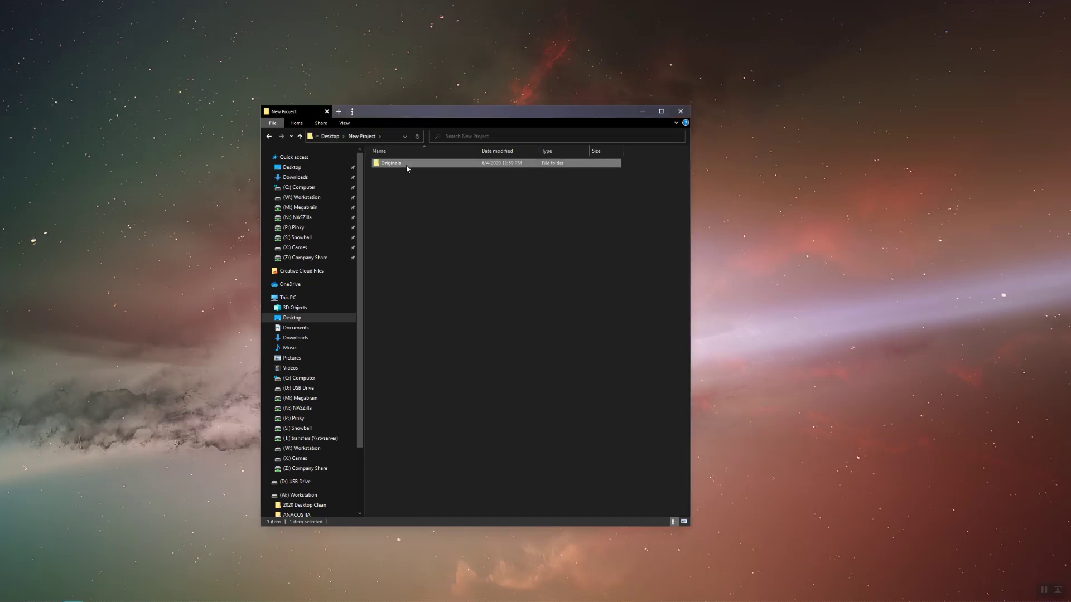
right_click(407, 167)
click(466, 352)
right_click(412, 202)
click(446, 259)
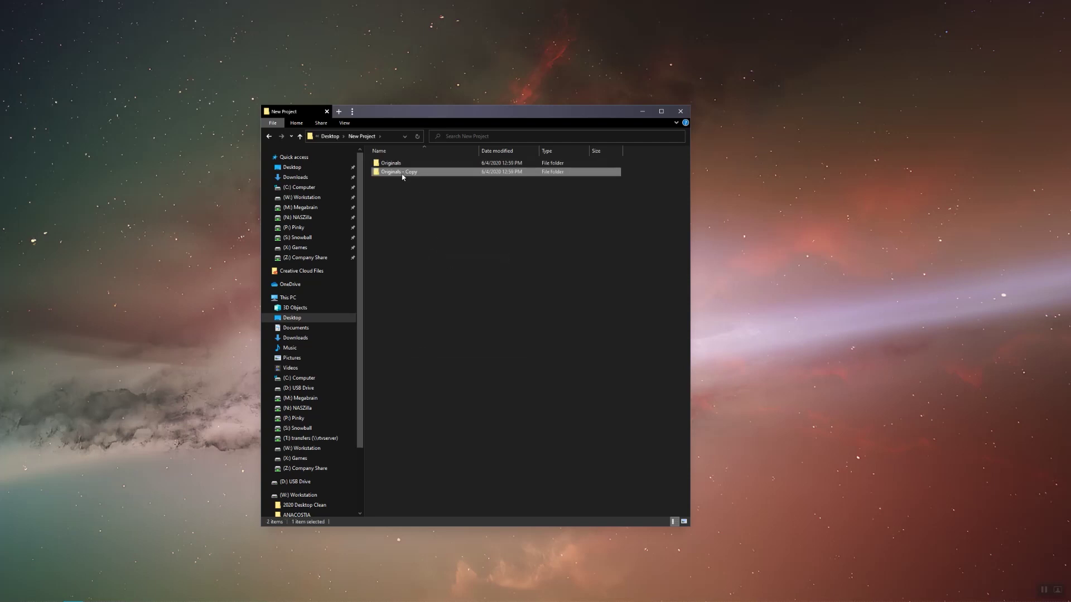
Step: Rename the duplicated Originals folder as RAW and open it
click(402, 173)
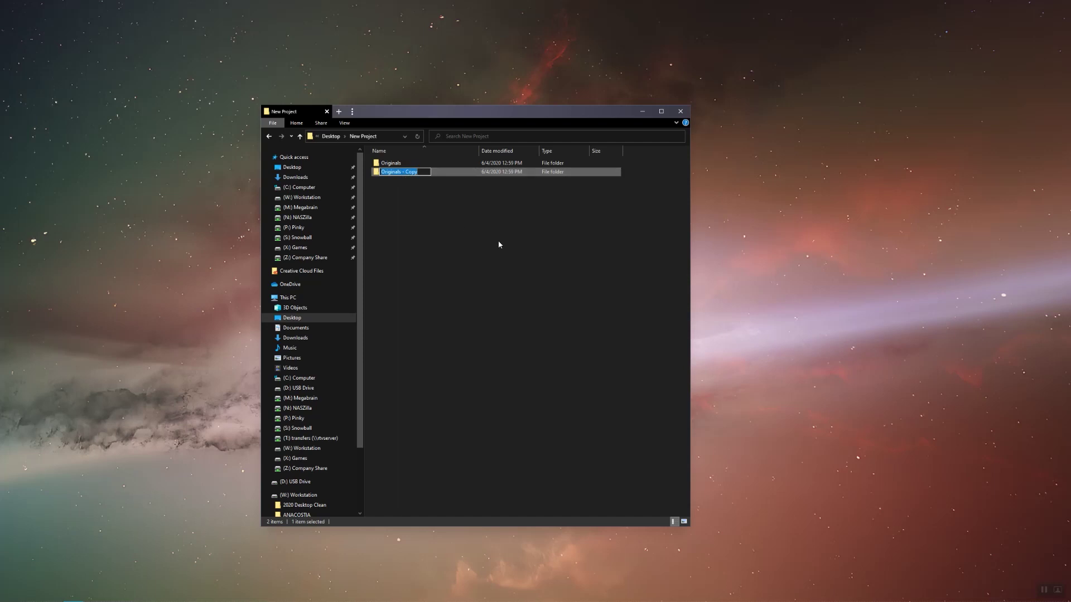
text(RAW)
click(592, 249)
double_click(397, 172)
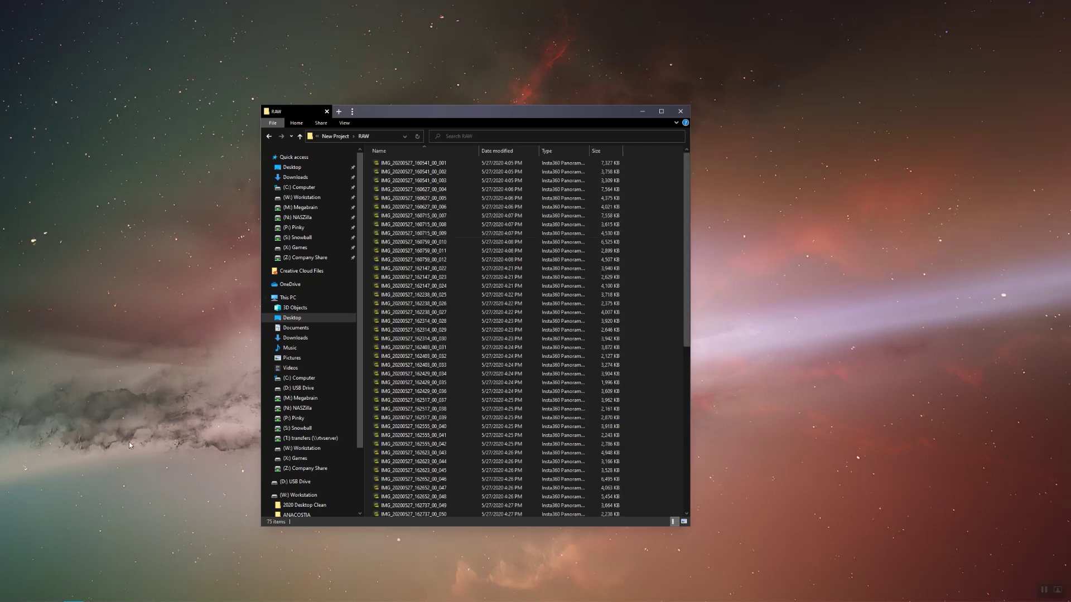
Step: Launch Bulk Extension Changer 1.2 and arrange its window beside the RAW folder's window
mouse_move(94, 600)
click(8, 596)
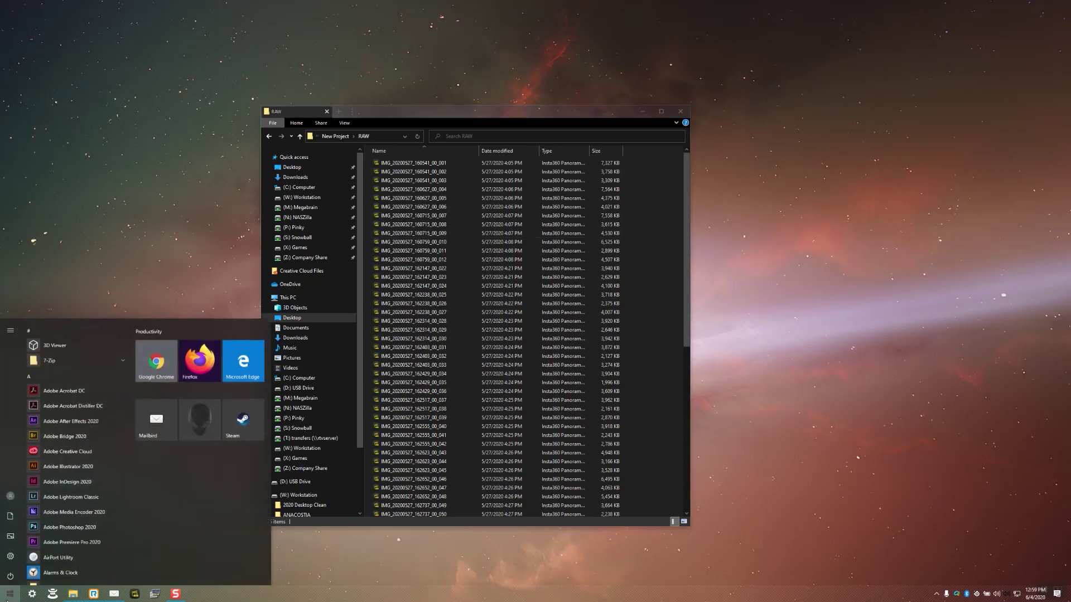
click(8, 599)
text(b)
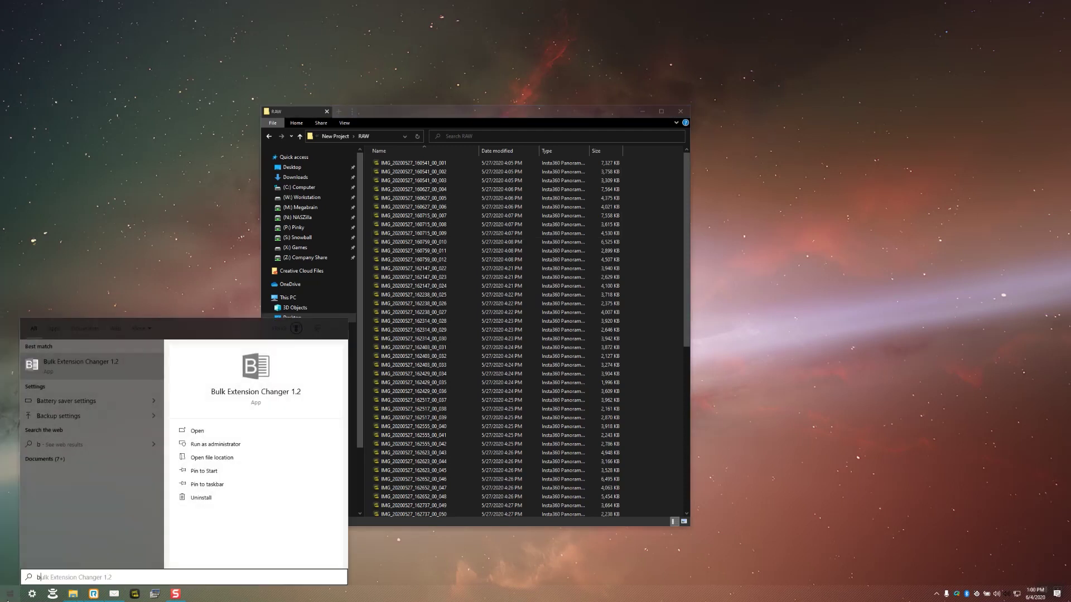
click(130, 362)
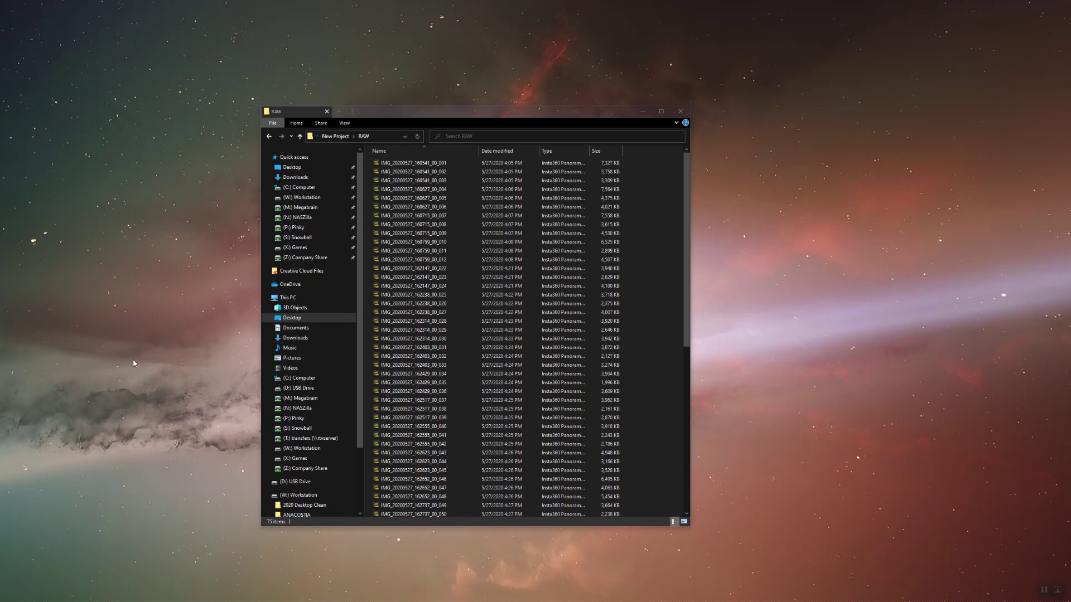
drag(393, 116, 221, 83)
drag(537, 187, 704, 194)
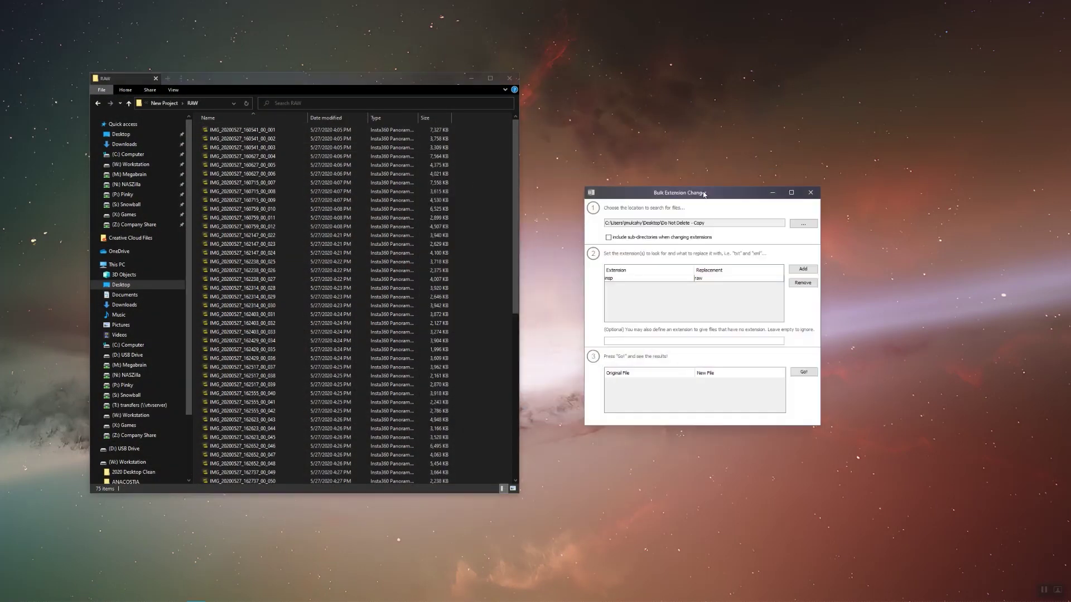
Step: Set the location to search for files to the RAW folder in Desktop\New Project
click(802, 224)
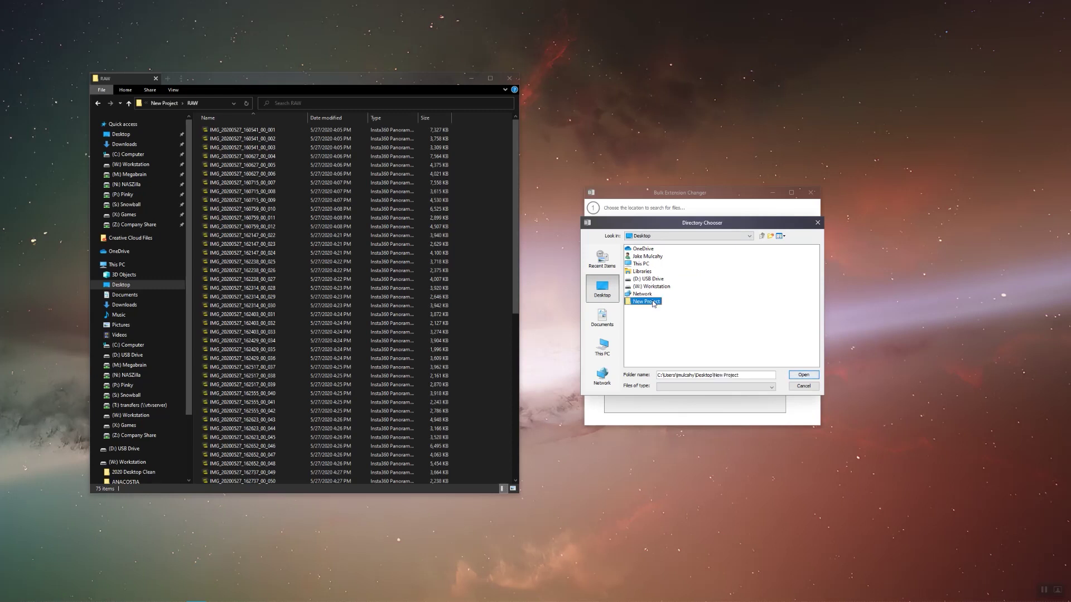
double_click(647, 301)
click(643, 257)
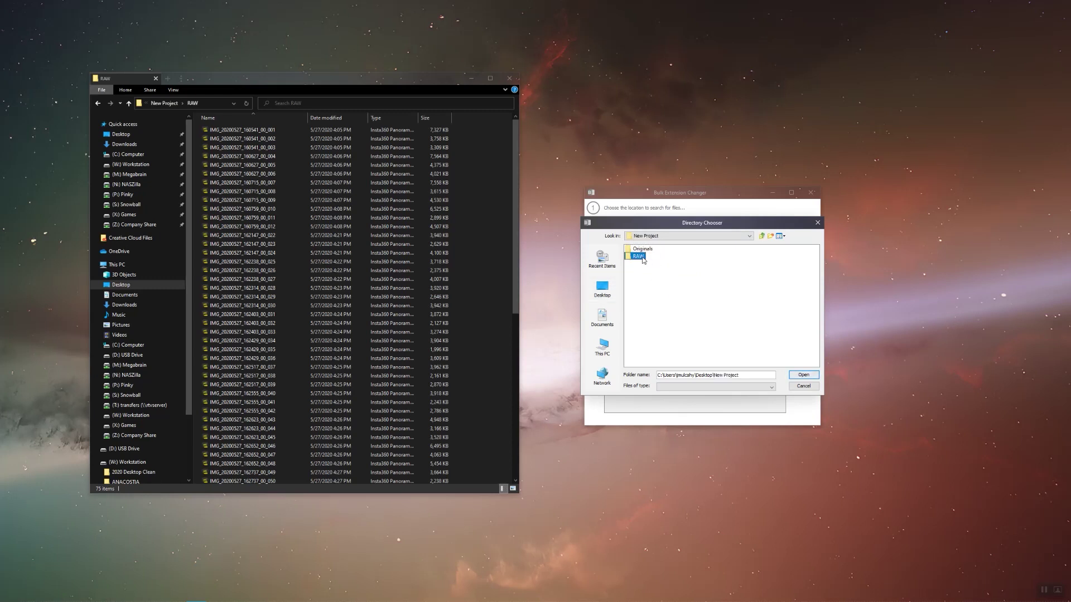
click(803, 375)
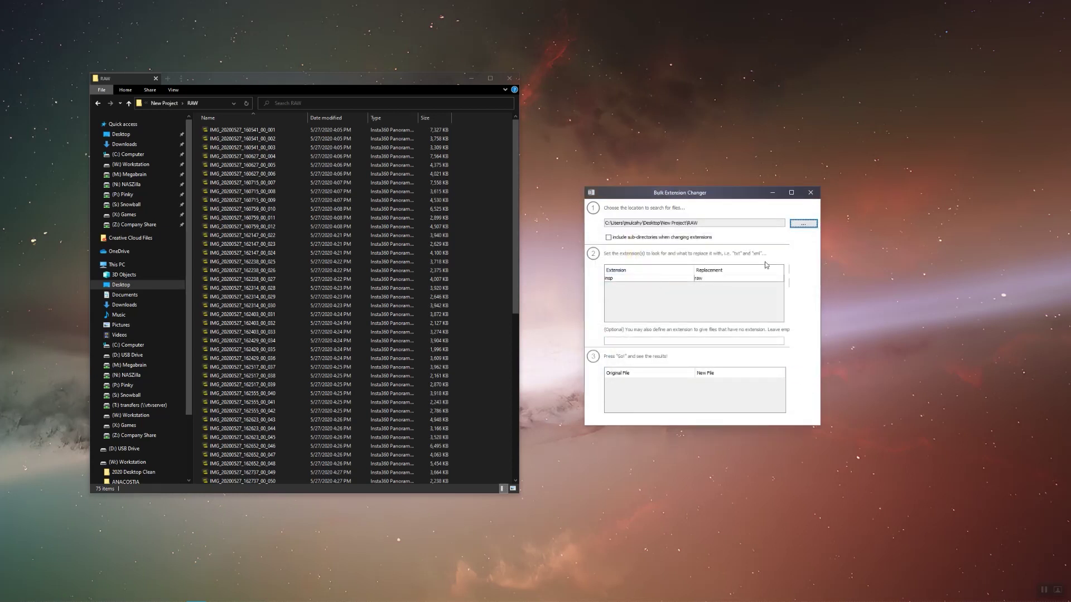
Step: Change the extension of all files in the RAW folder from insp to raw and close Bulk Extension Changer
click(633, 281)
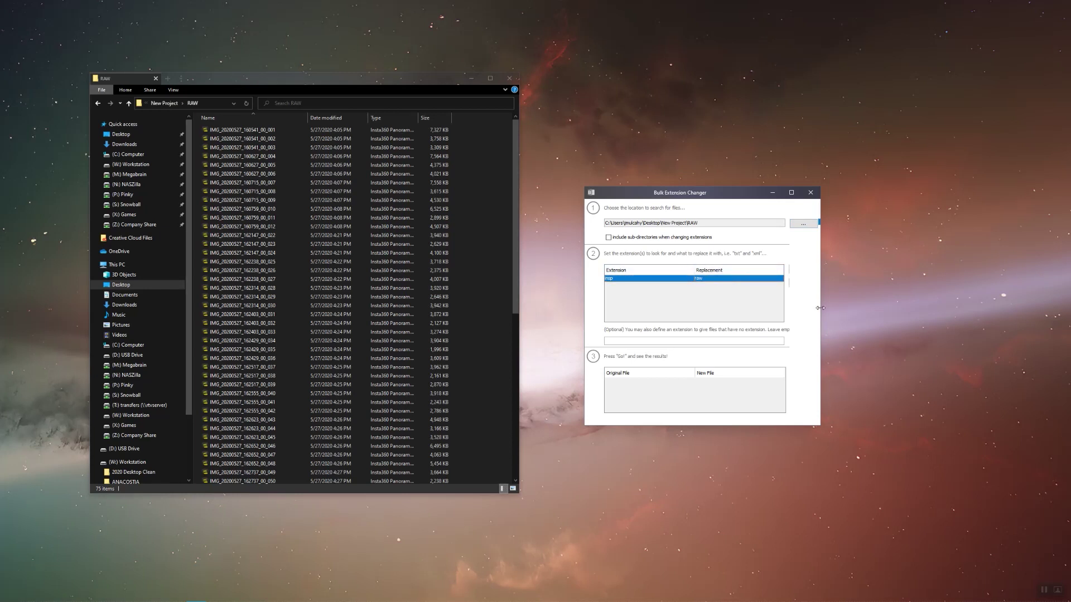
drag(819, 309, 879, 311)
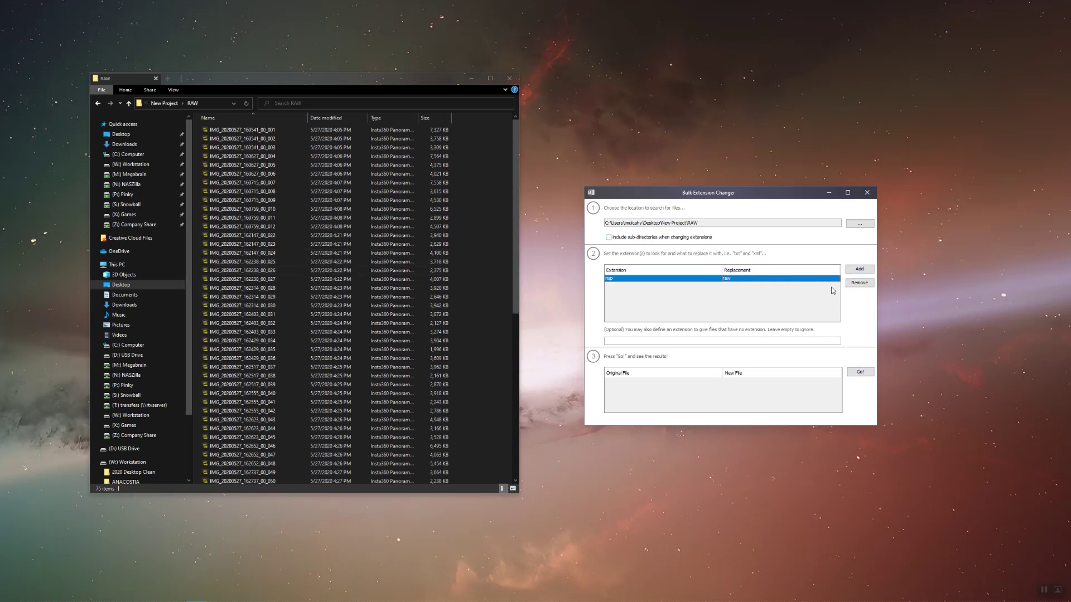
click(860, 372)
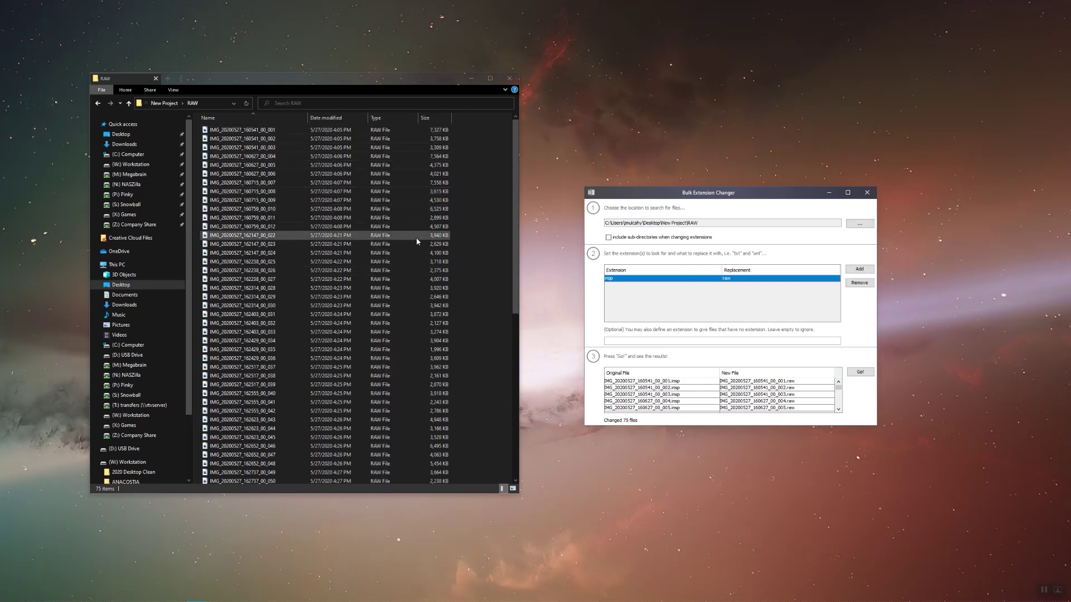
click(867, 193)
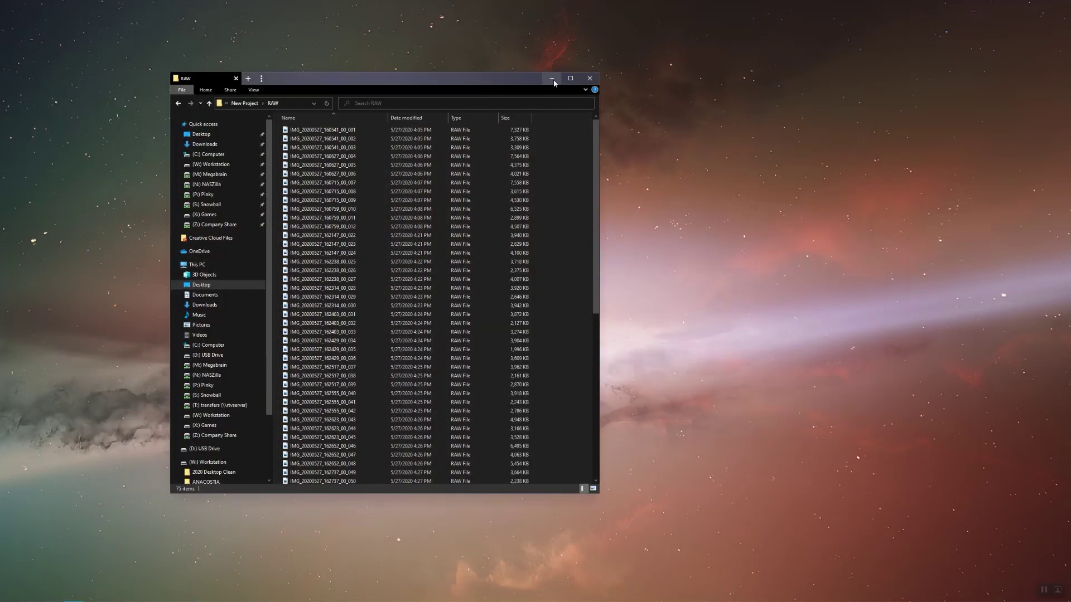
Step: Switch to Lightroom Classic, maximize it, and import all photos from the RAW folder in Desktop\New Project using Add
key(alt+F4)
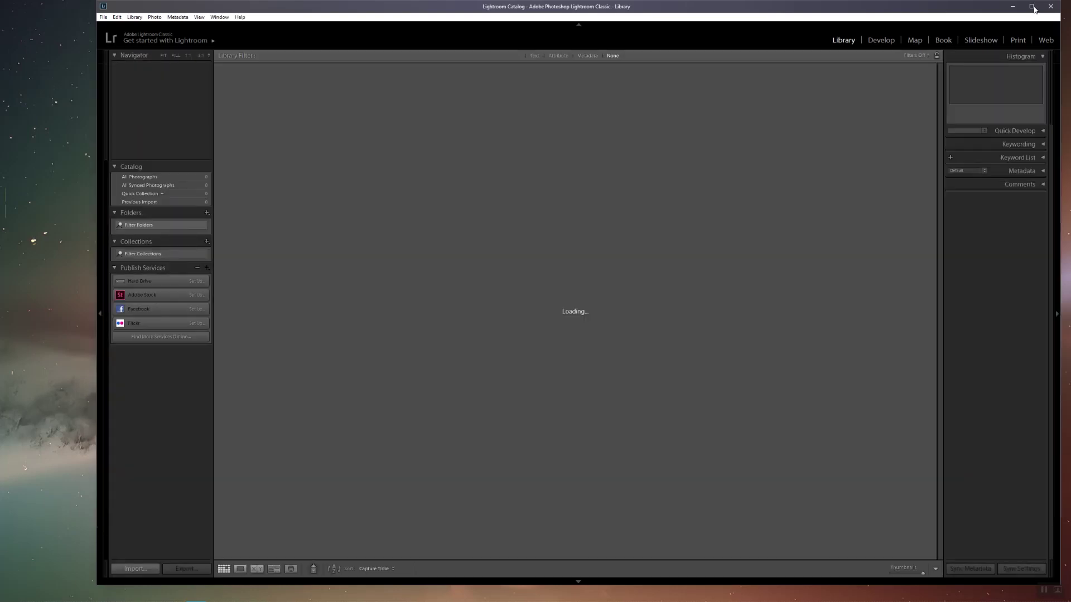
click(1032, 6)
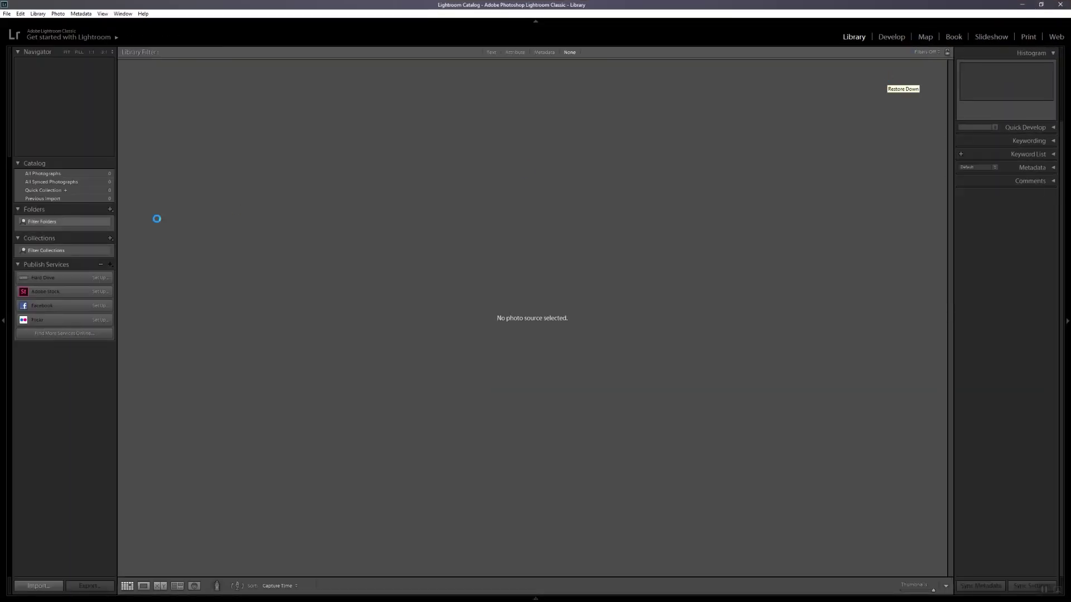
click(109, 209)
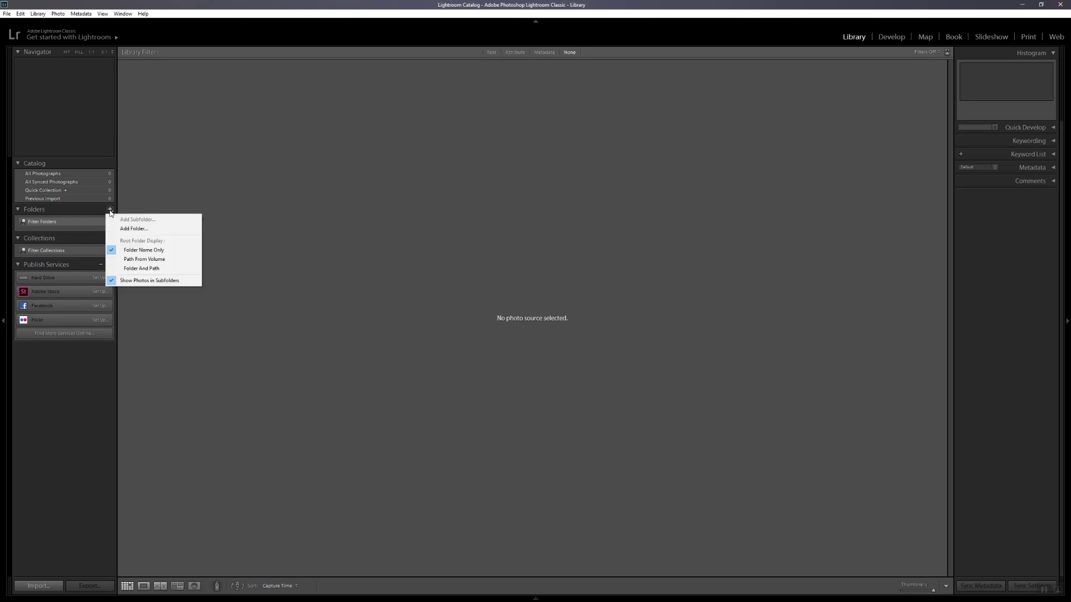
click(134, 229)
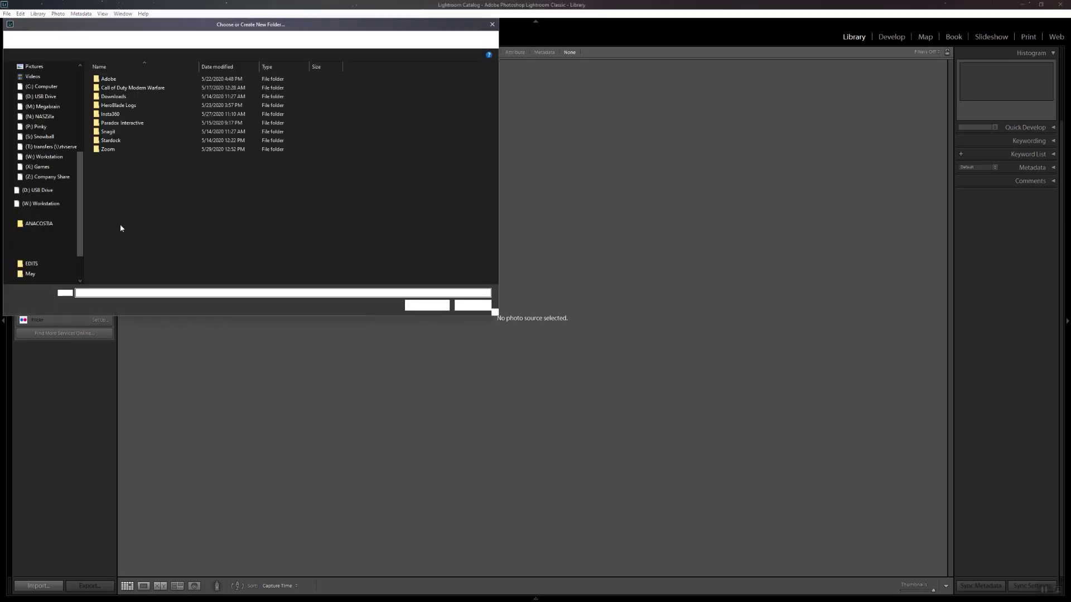
click(34, 83)
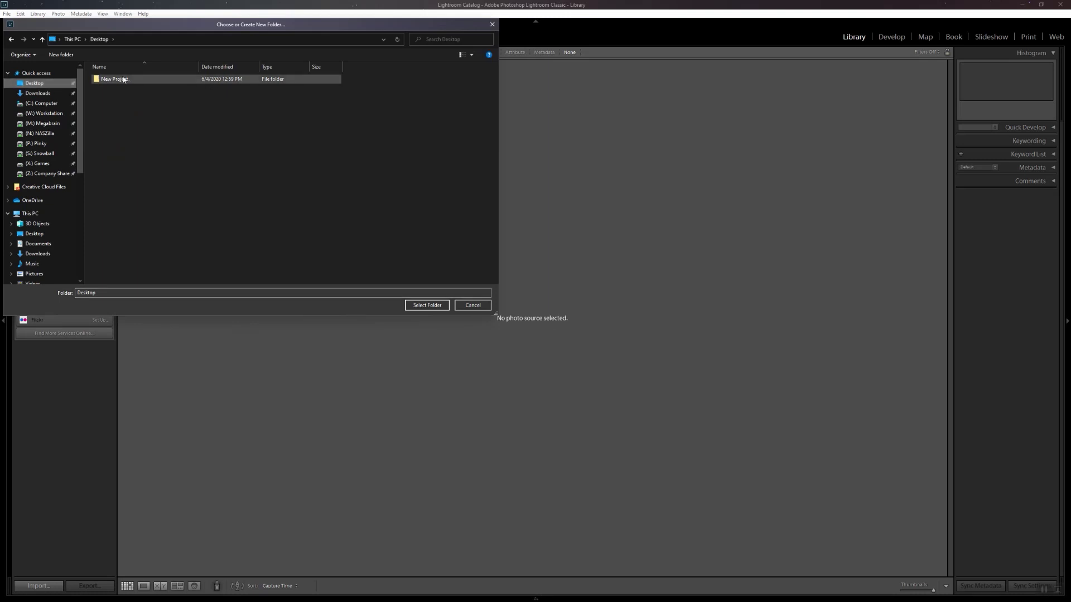
double_click(111, 79)
click(124, 89)
click(429, 307)
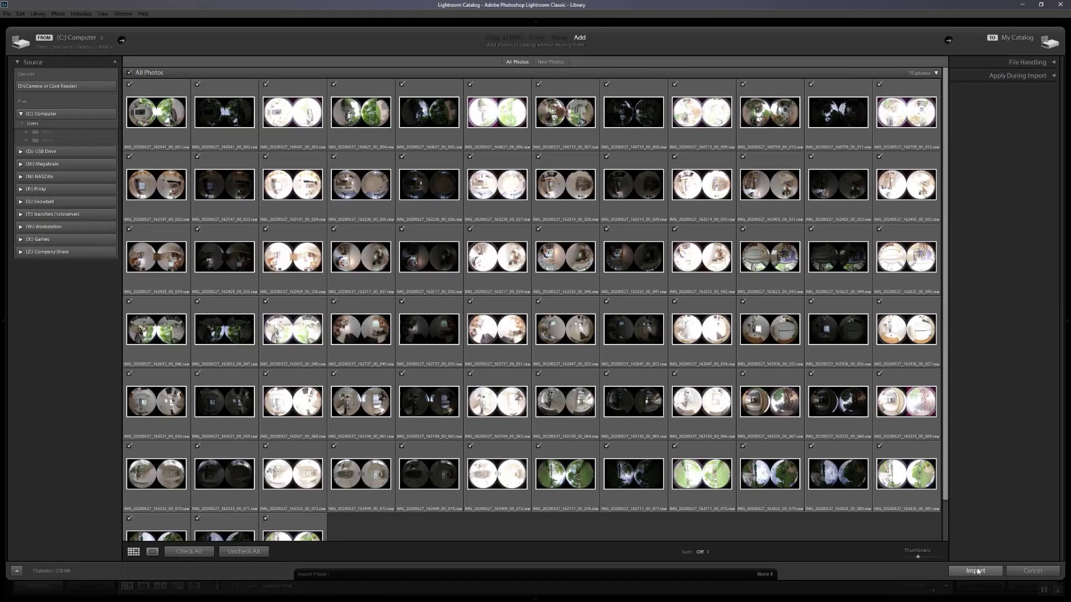
click(976, 571)
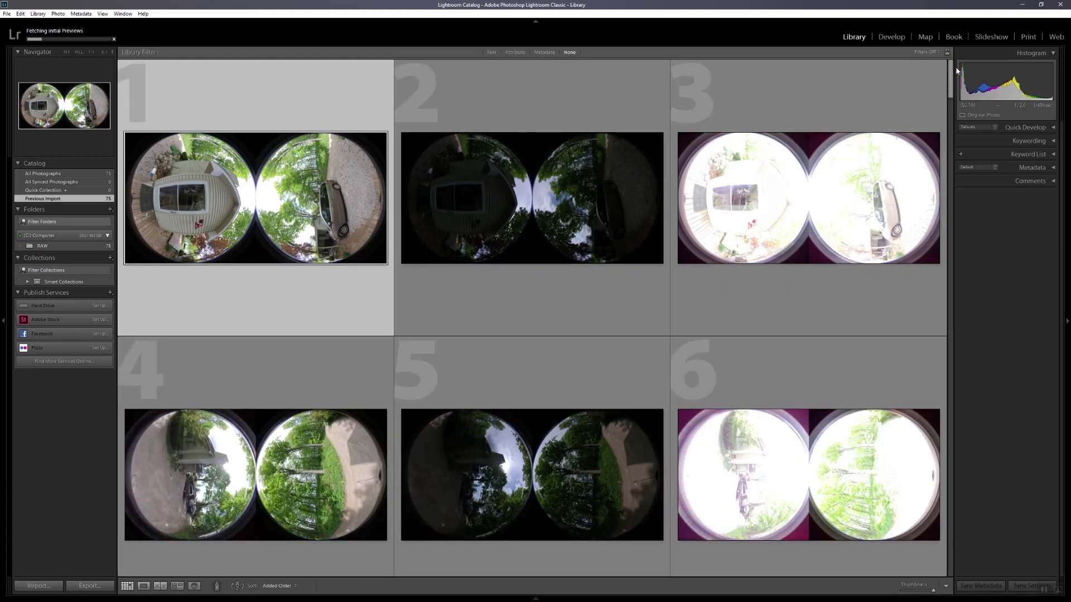
Step: Shrink the grid thumbnails to fit the whole import and auto-stack all photos by capture time with 0:00:04 between stacks
drag(951, 69, 953, 124)
drag(953, 124, 957, 16)
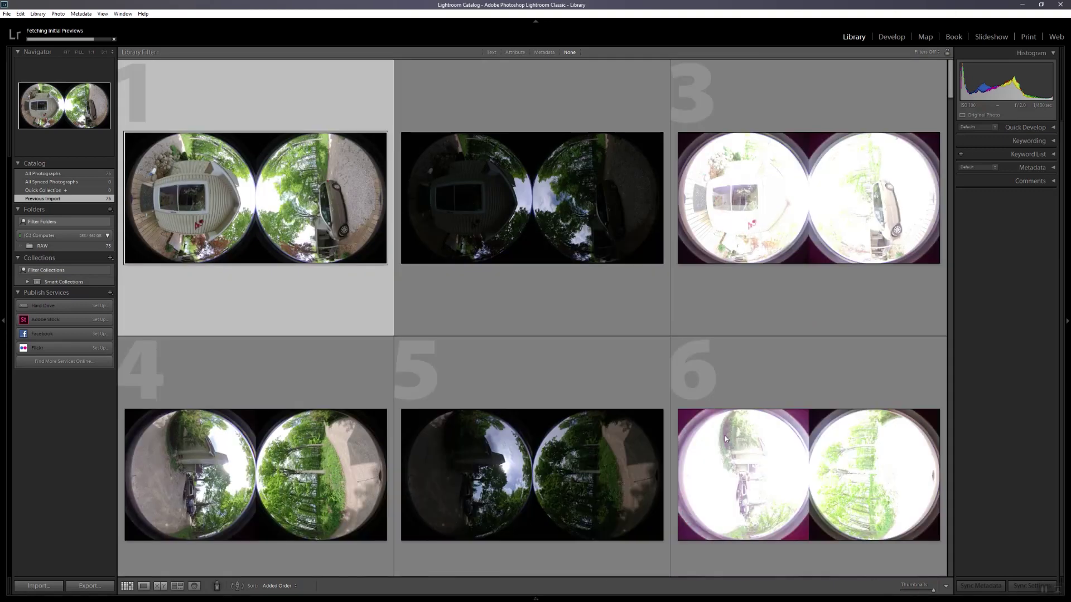
drag(932, 591, 908, 595)
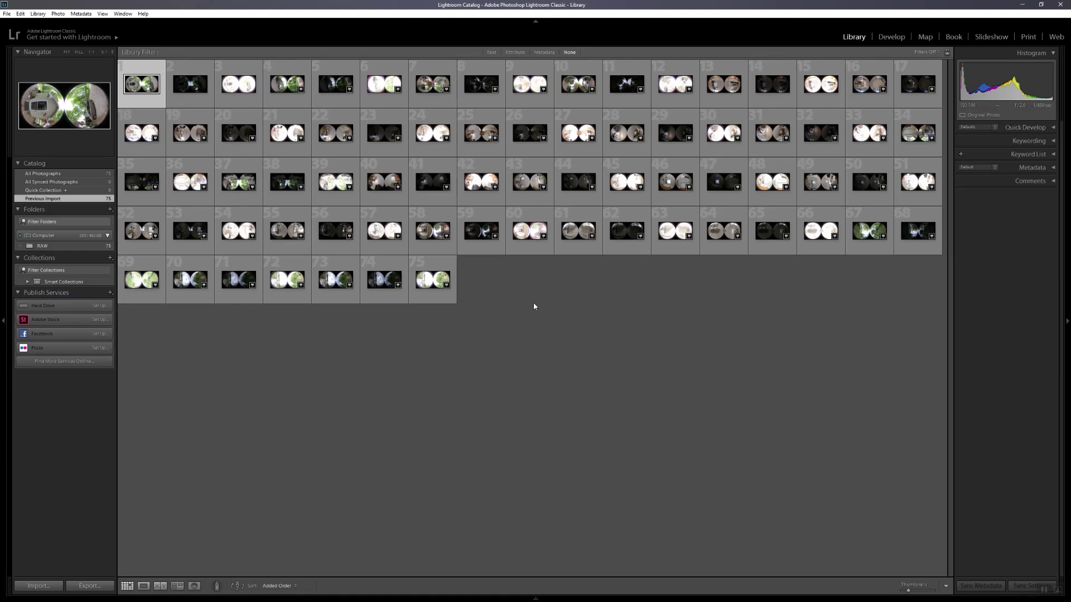
key(ctrl+a)
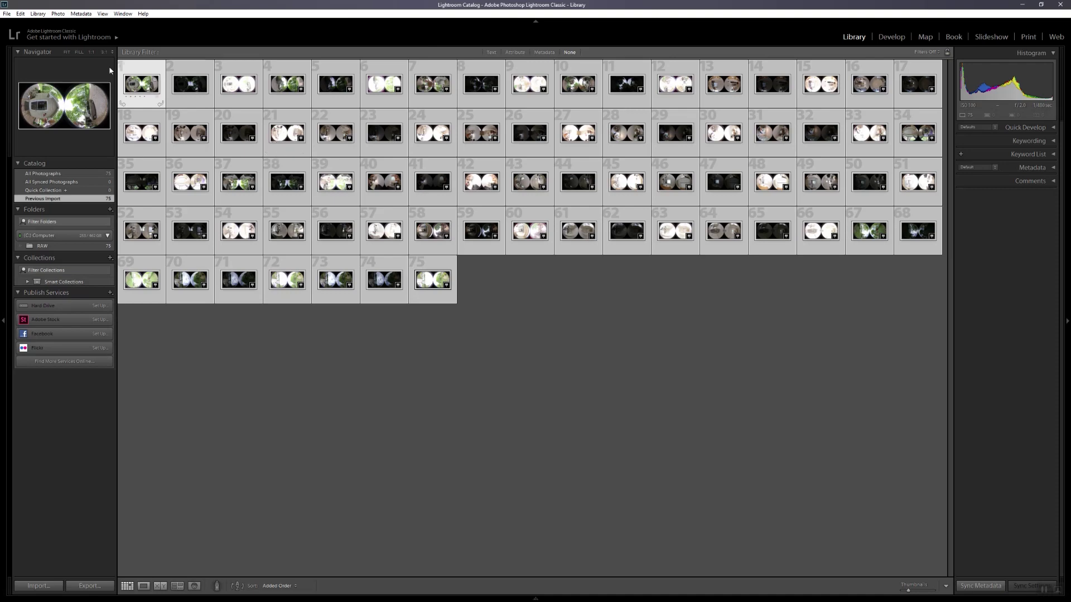
click(58, 13)
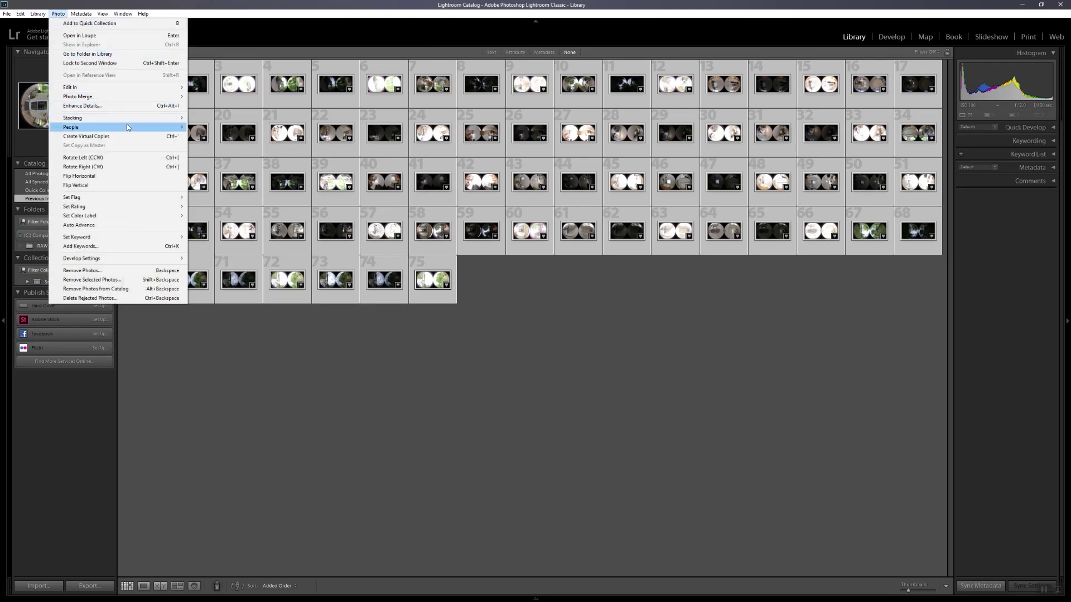
mouse_move(133, 119)
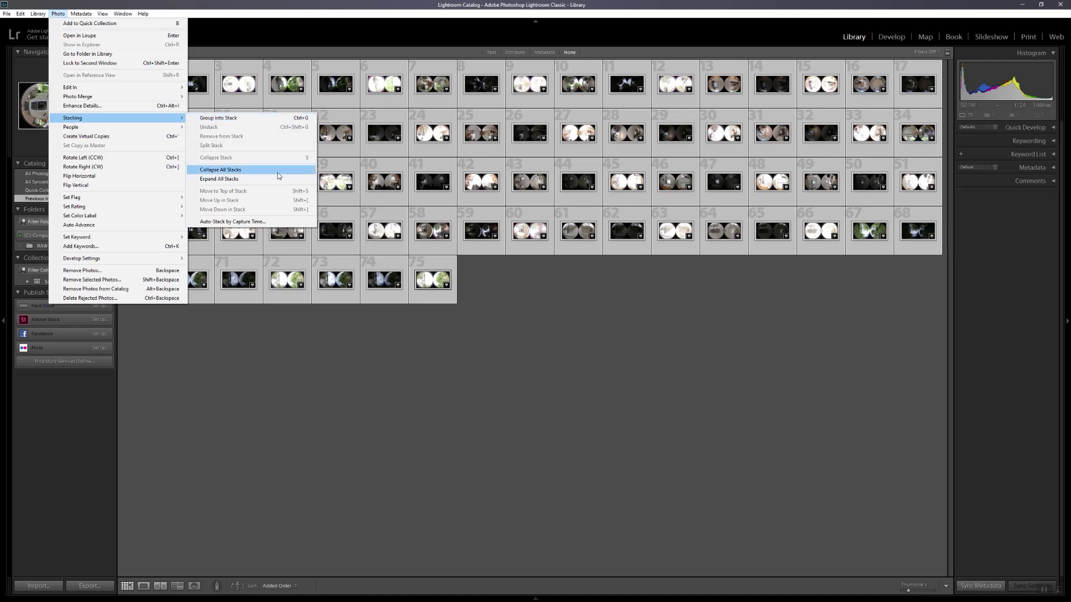
click(255, 222)
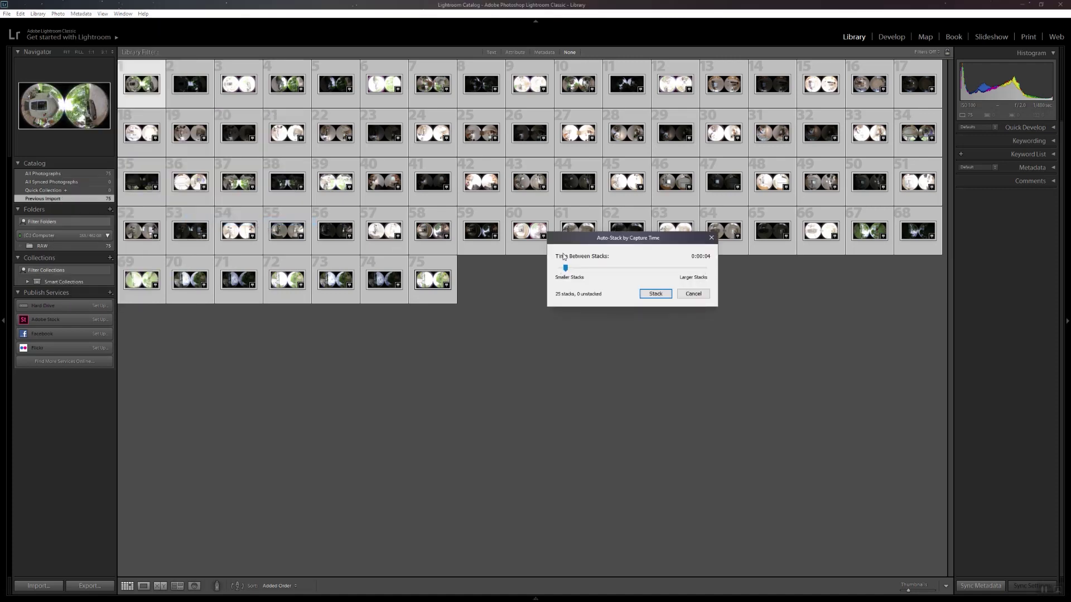
click(662, 294)
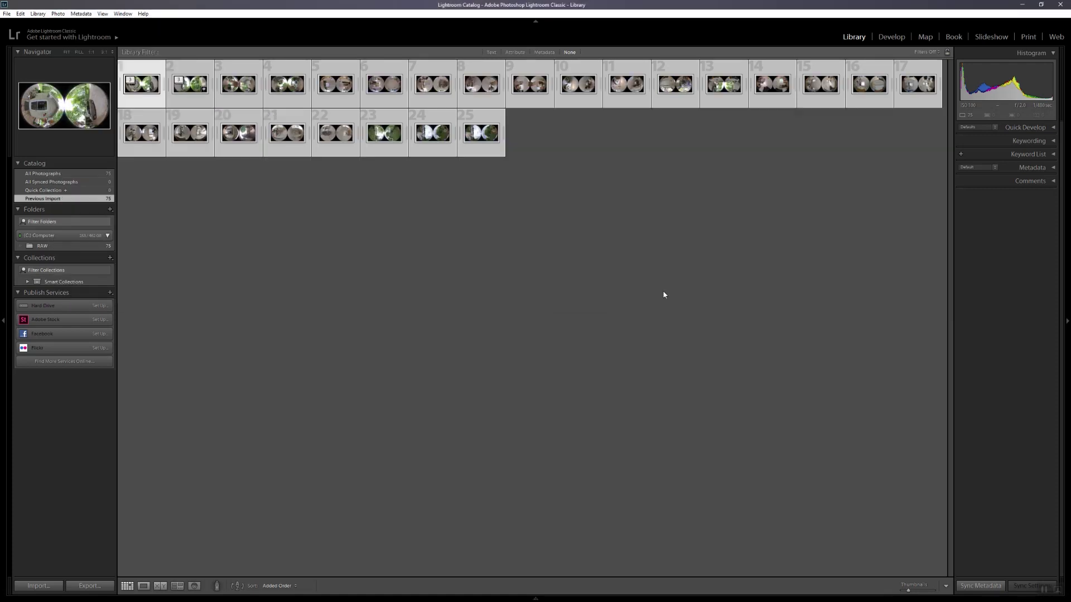
Step: Expand all stacks in the Library grid
click(427, 125)
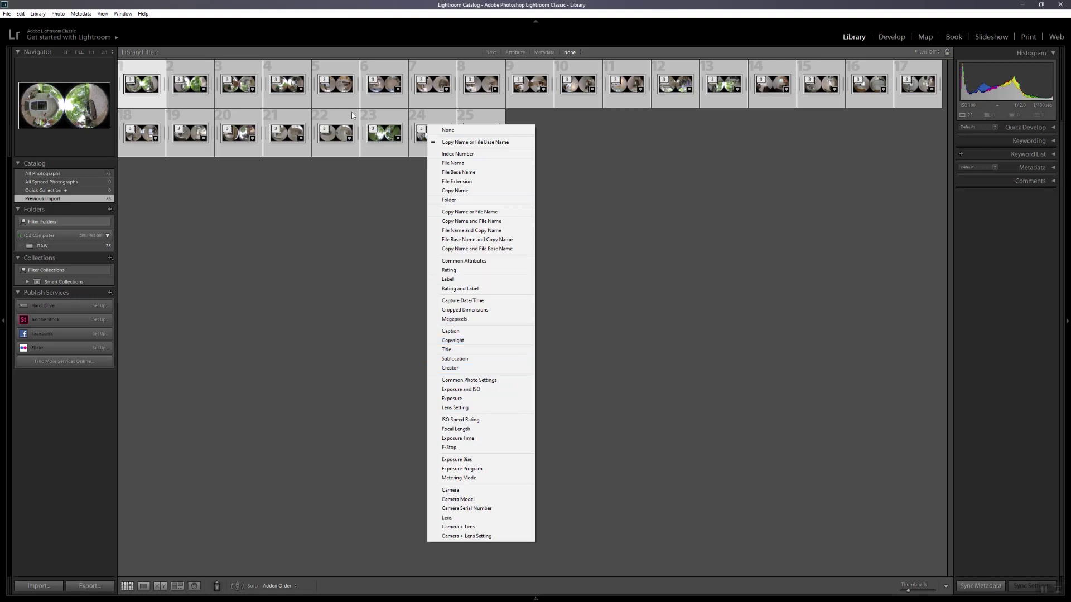
right_click(386, 138)
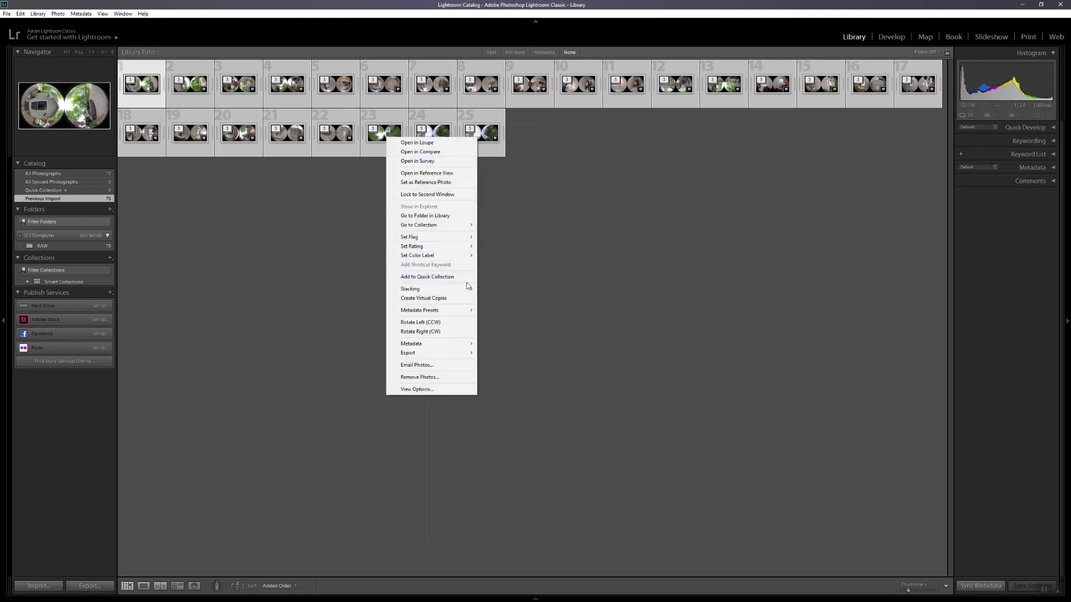
mouse_move(468, 289)
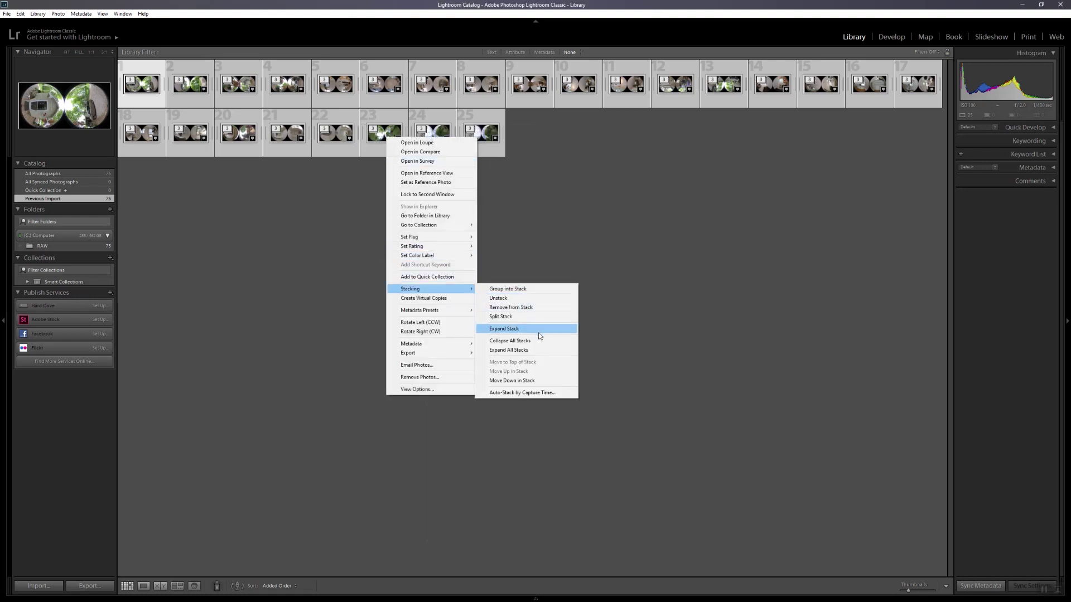
click(538, 349)
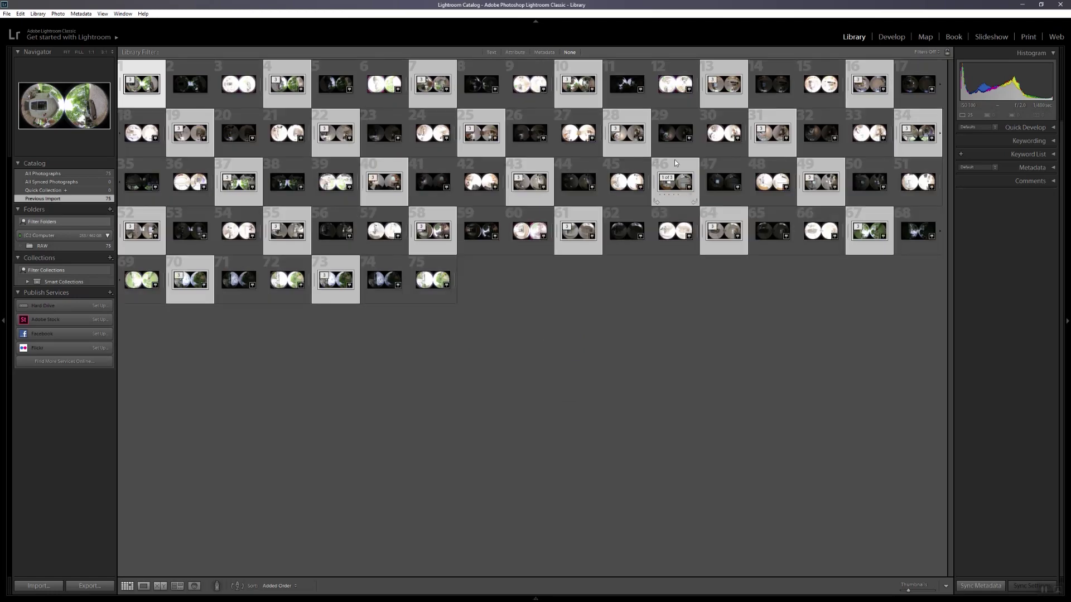
Step: Apply the WIP user preset in the Develop module and synchronize its settings across all imported photos
key(ctrl+a)
click(880, 37)
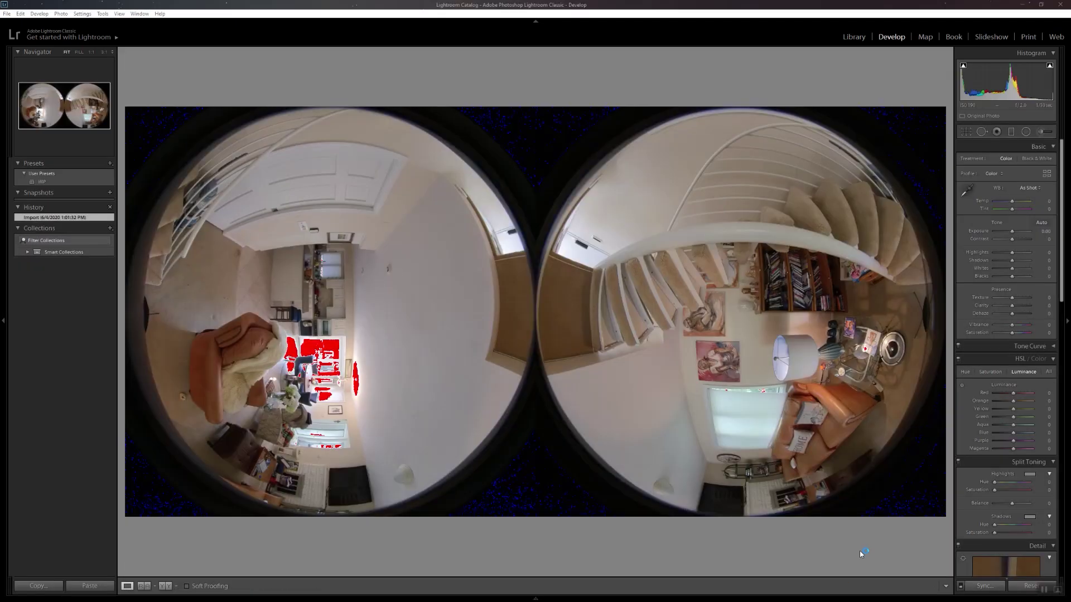
click(50, 182)
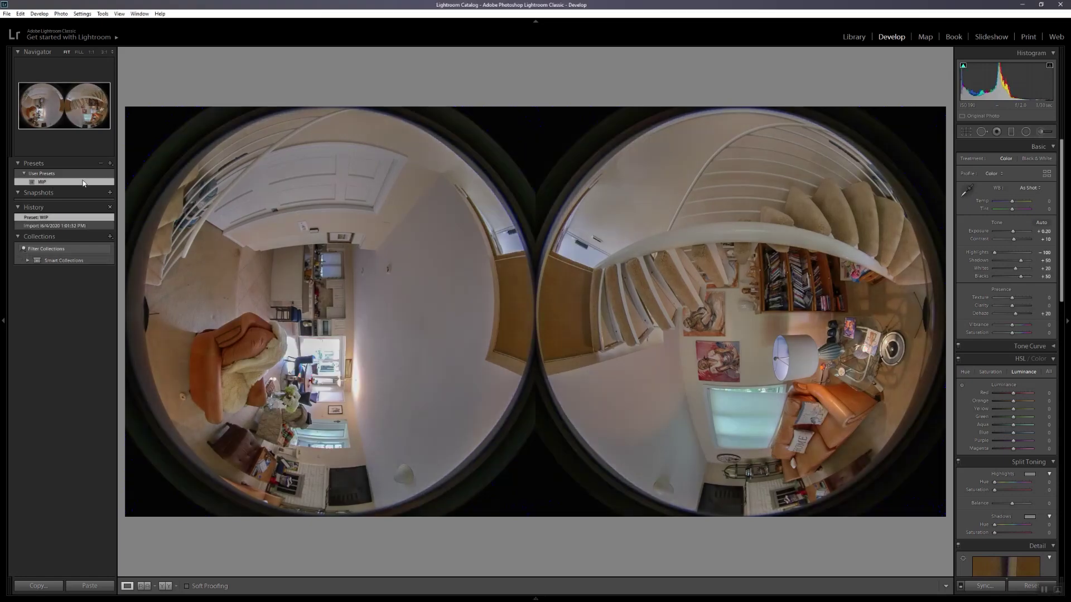
click(973, 586)
click(1003, 416)
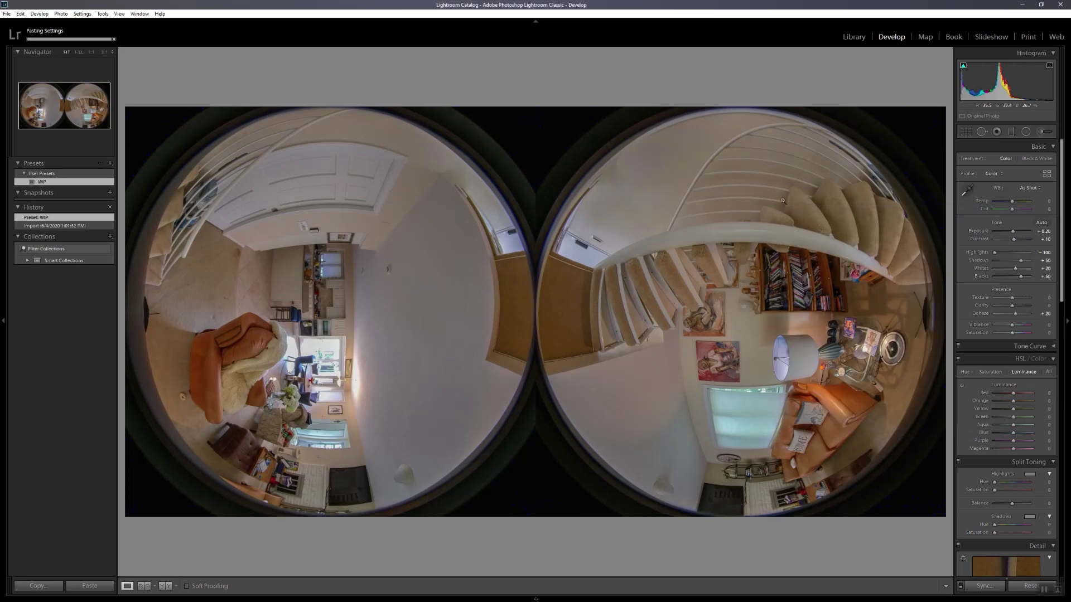
Step: Start exporting all the photos from the Library and browse to Desktop\New Project for the export location
click(853, 37)
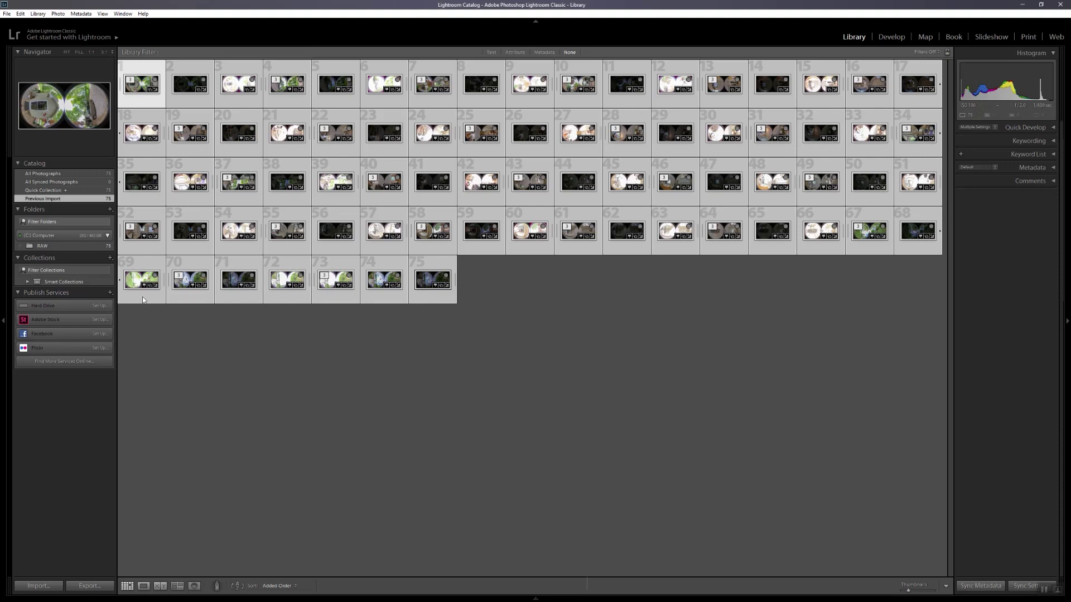
click(89, 585)
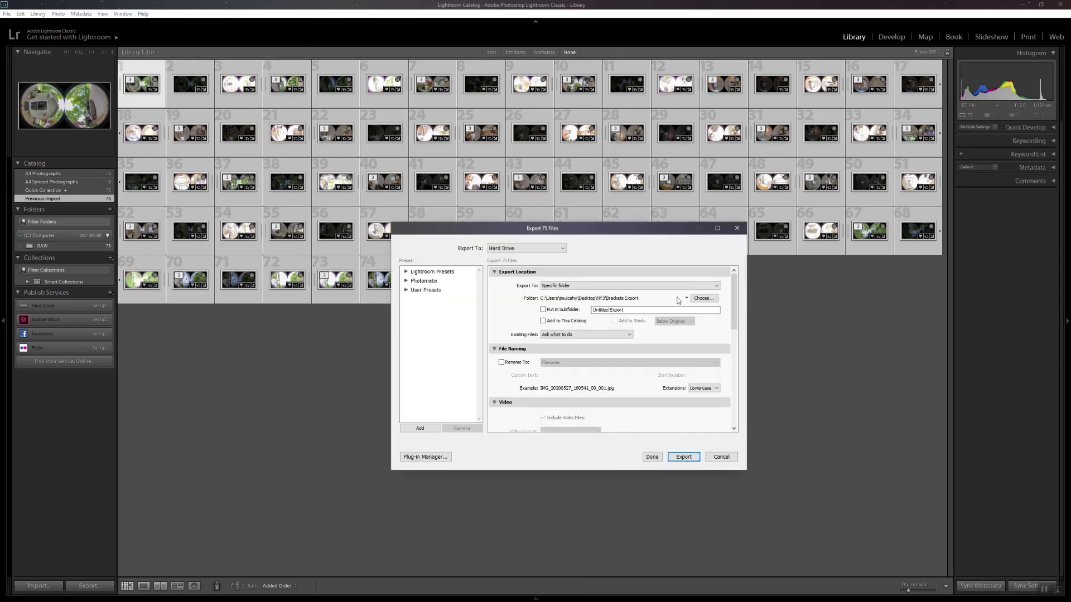
click(708, 300)
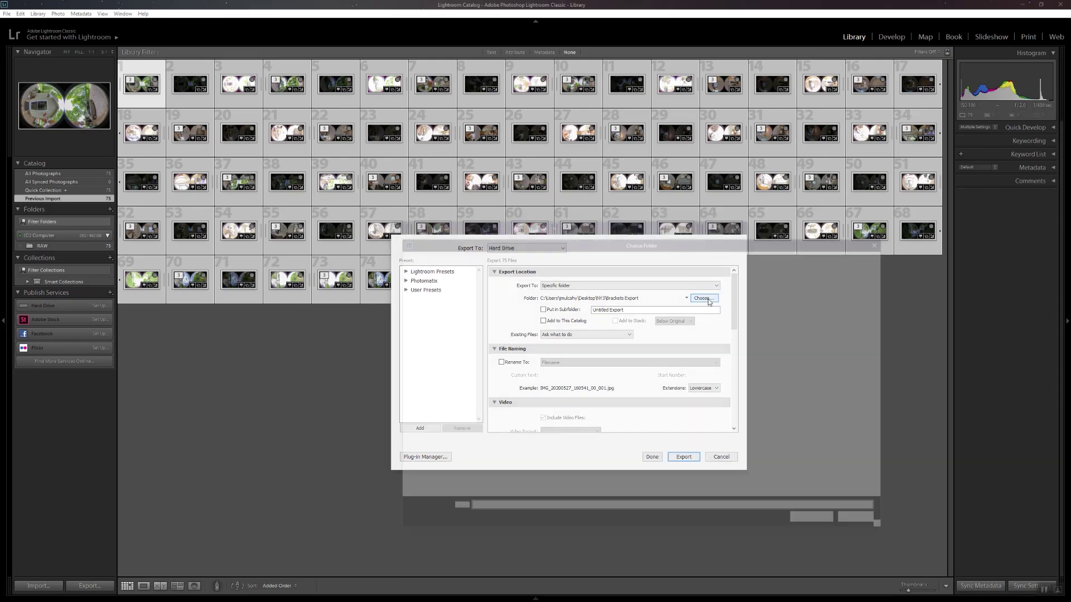
click(424, 300)
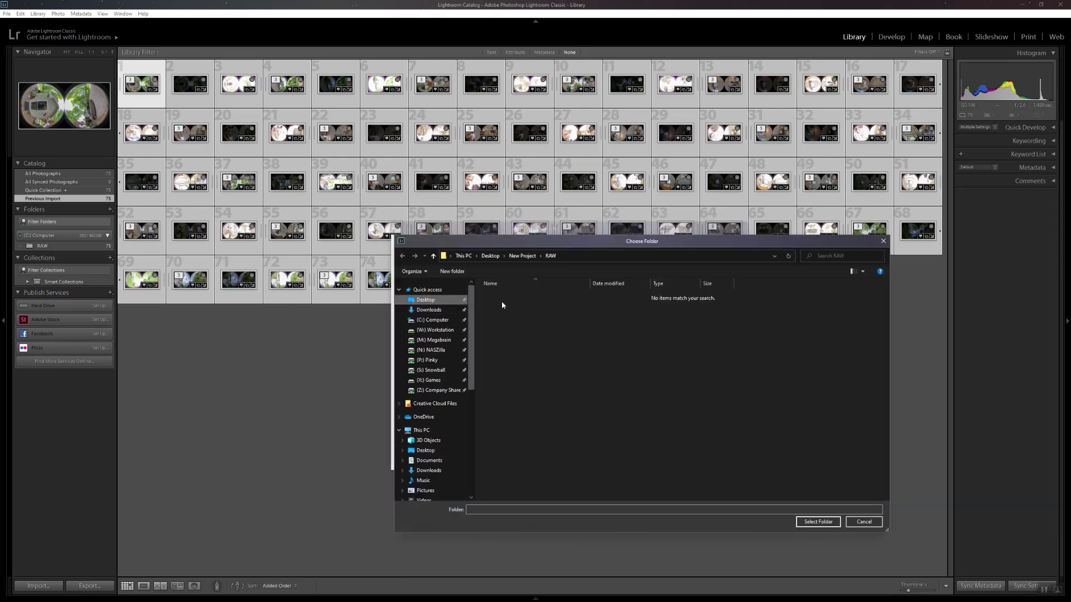
double_click(503, 296)
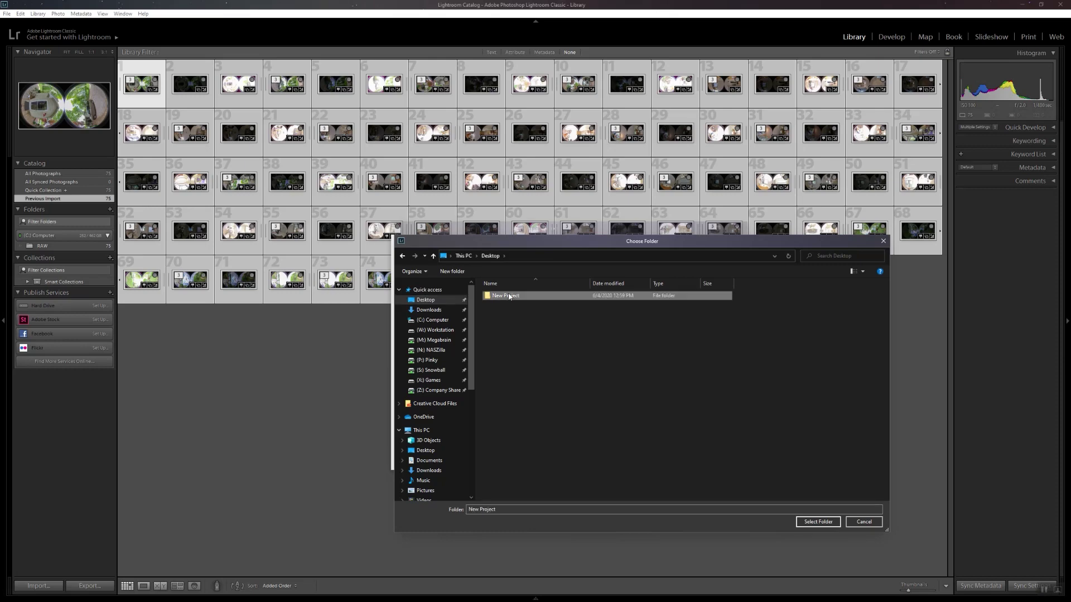
Step: Export the photos to a new folder named Export inside New Project, keeping the remaining export settings
right_click(528, 337)
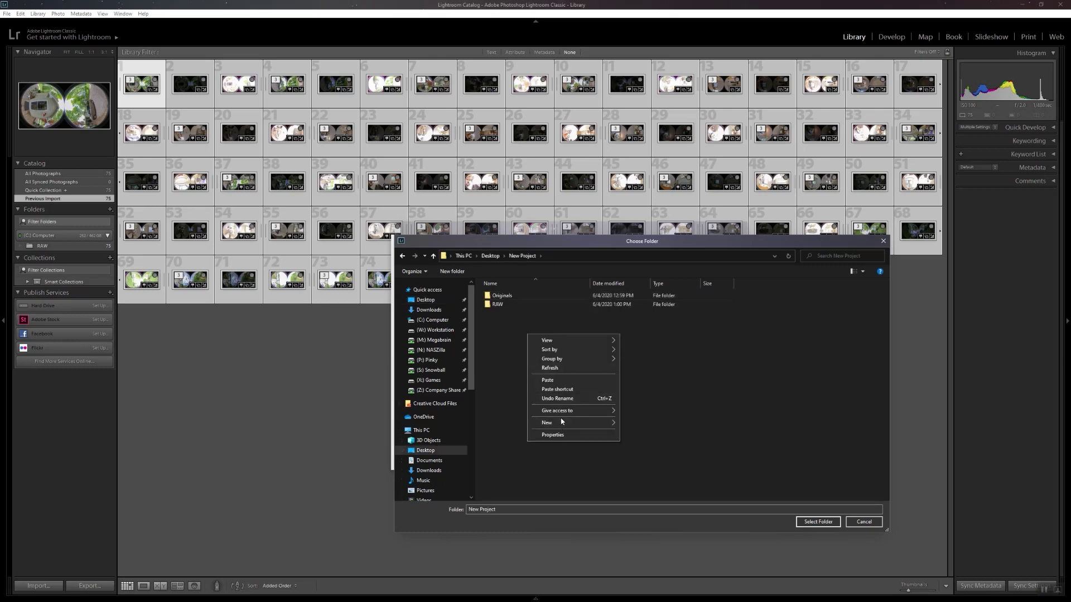
mouse_move(566, 423)
click(629, 424)
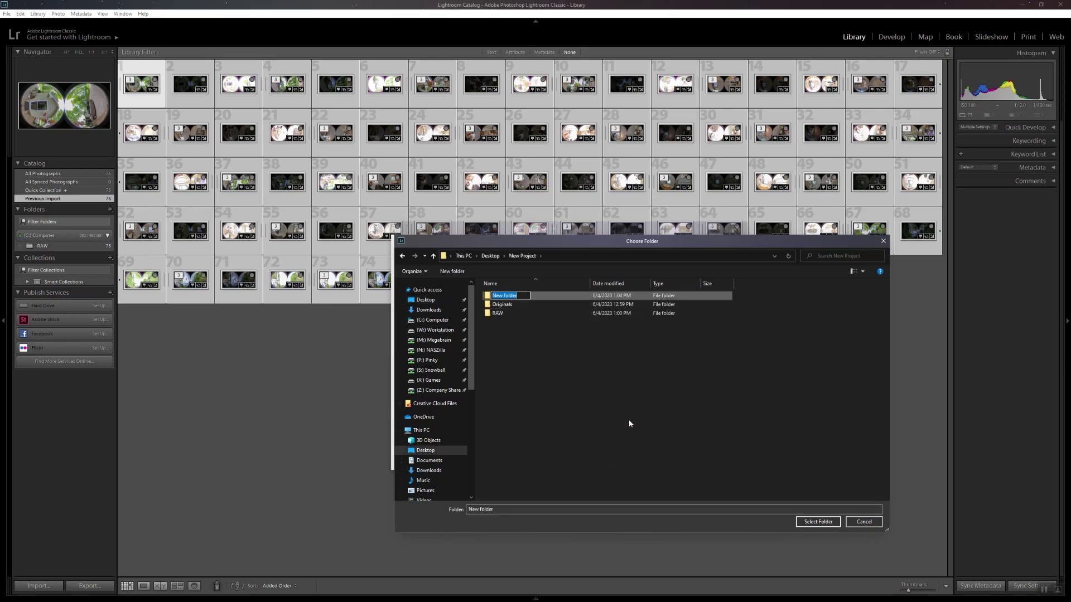
text(Export)
key(Return)
double_click(529, 295)
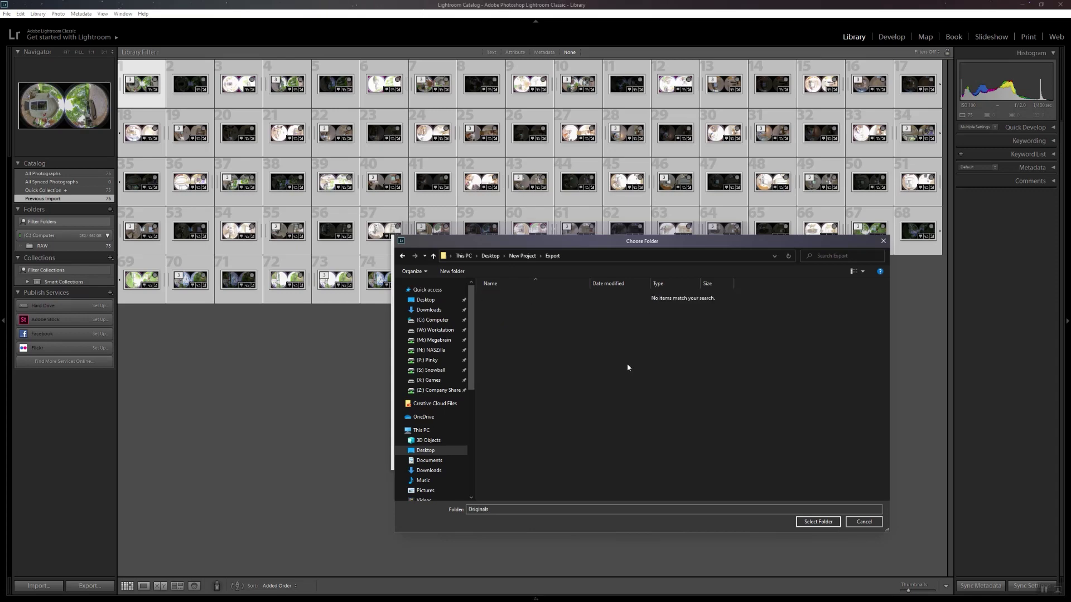
click(815, 522)
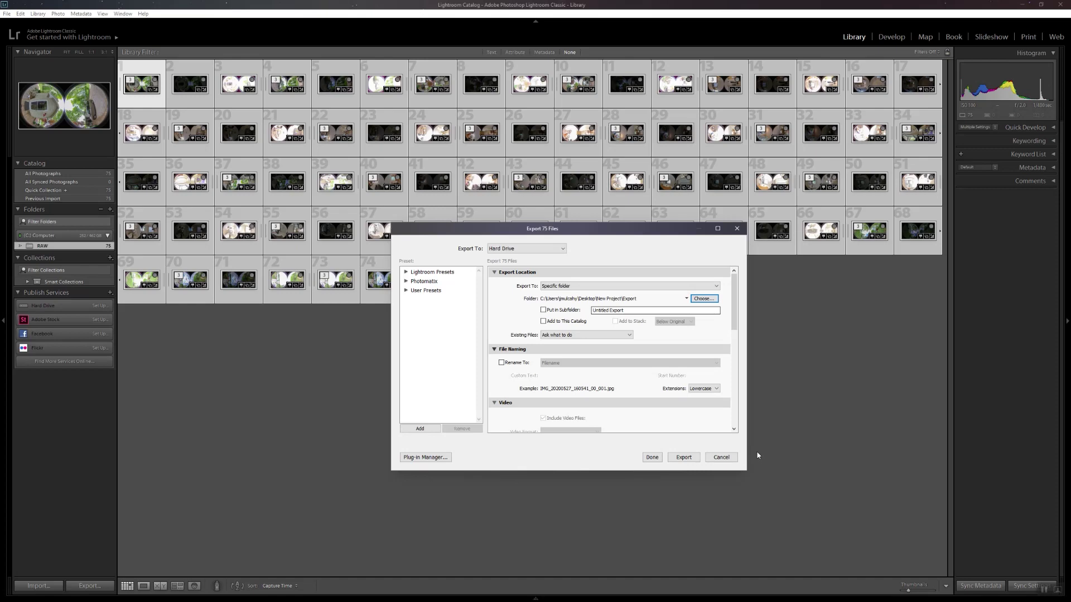
drag(731, 295, 770, 399)
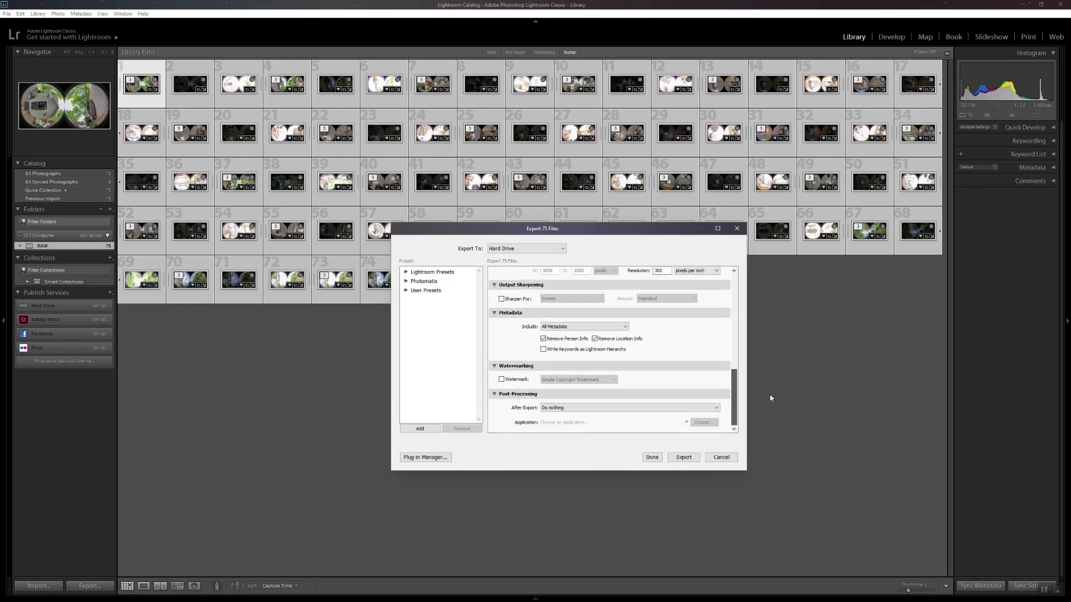
click(689, 457)
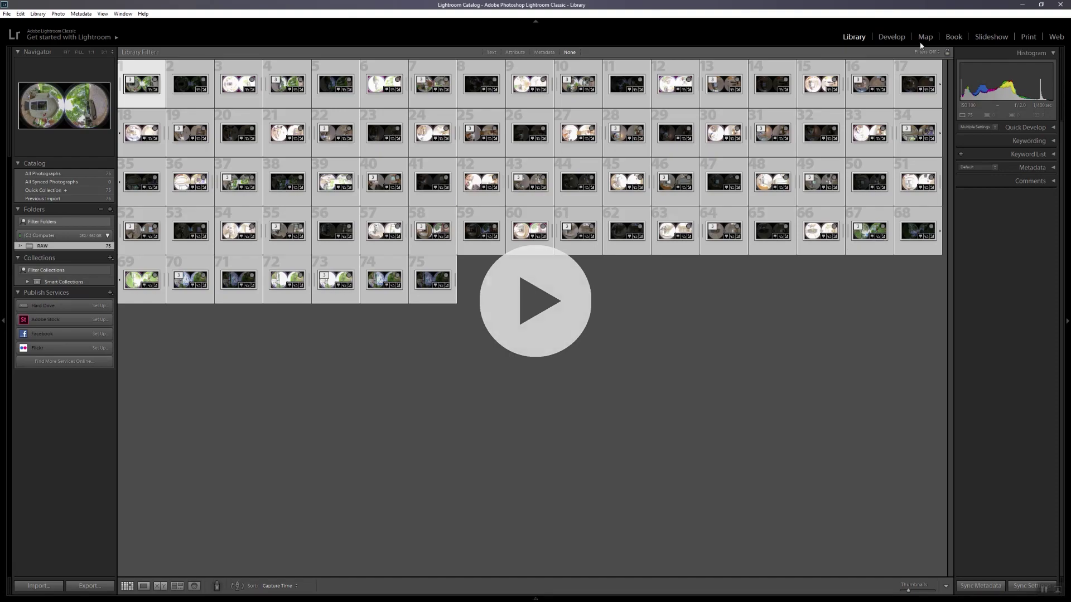
Step: Minimize Lightroom Classic, switch to PTGui Pro and resize its window wider and shorter
click(1018, 5)
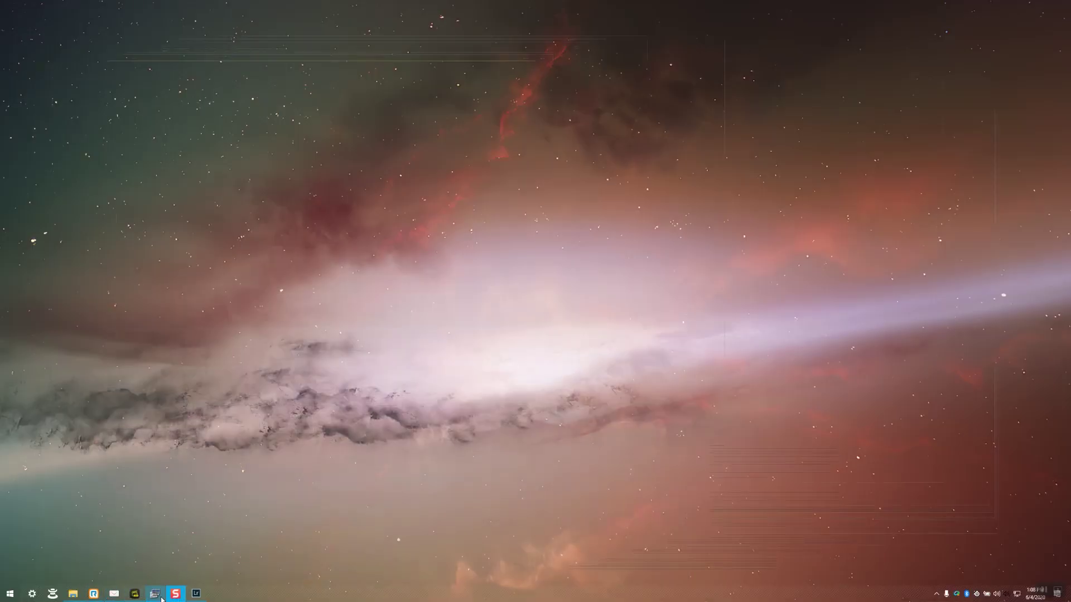
click(161, 599)
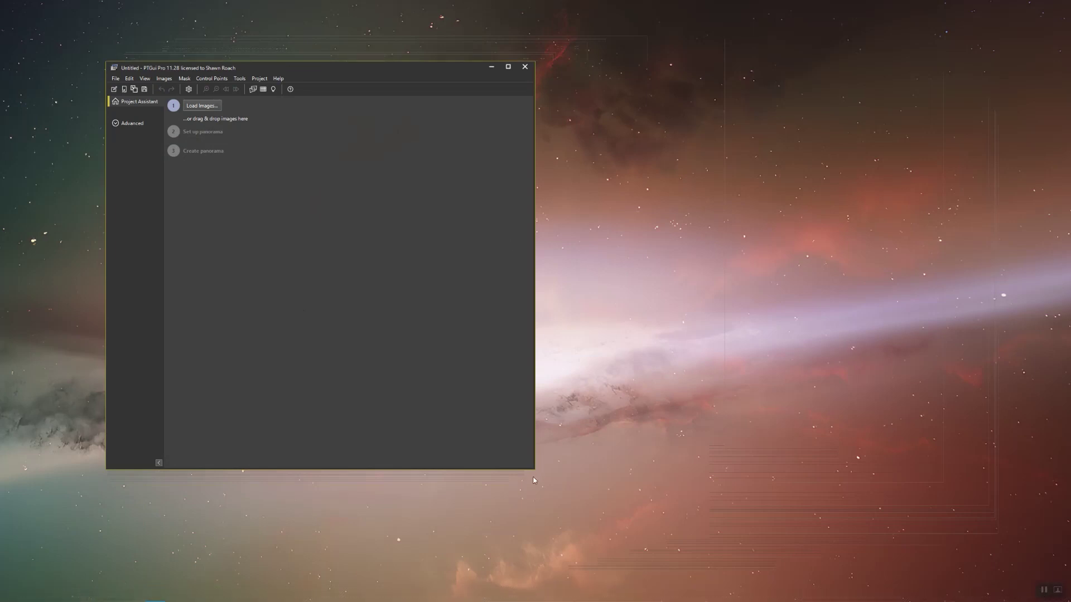
drag(534, 469, 672, 360)
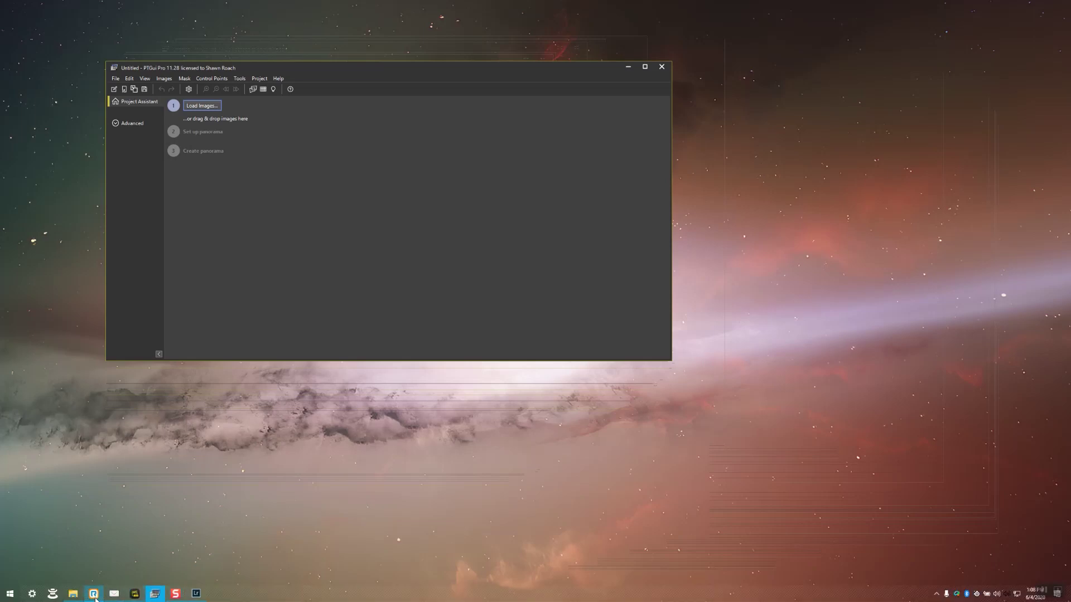
Step: Show the New Project\Export folder in a File Explorer window beside PTGui Pro, with its files in details view
click(81, 599)
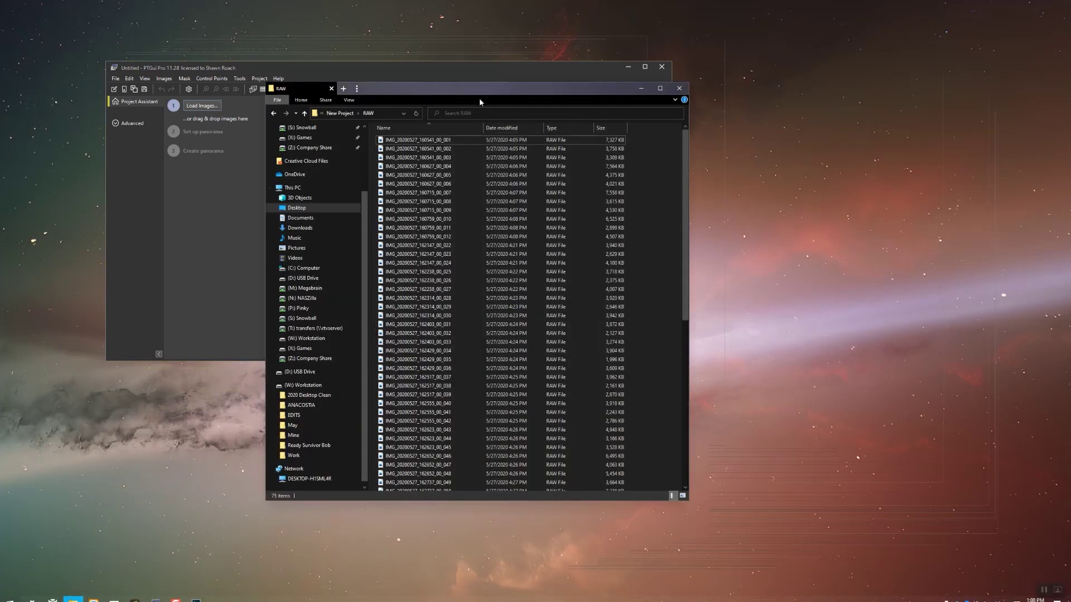
drag(609, 101, 936, 112)
click(666, 124)
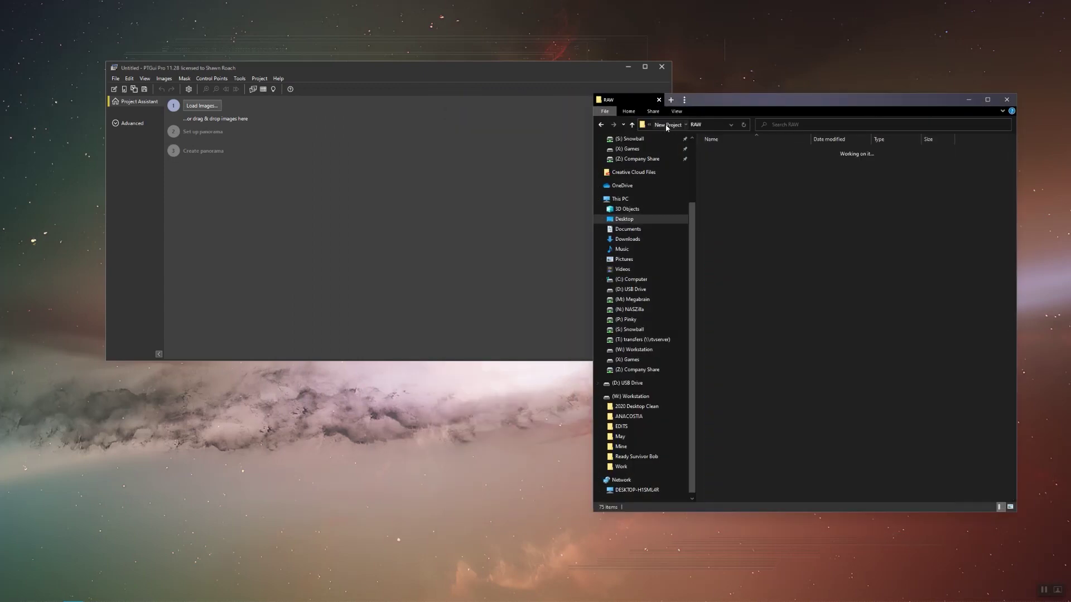
double_click(741, 153)
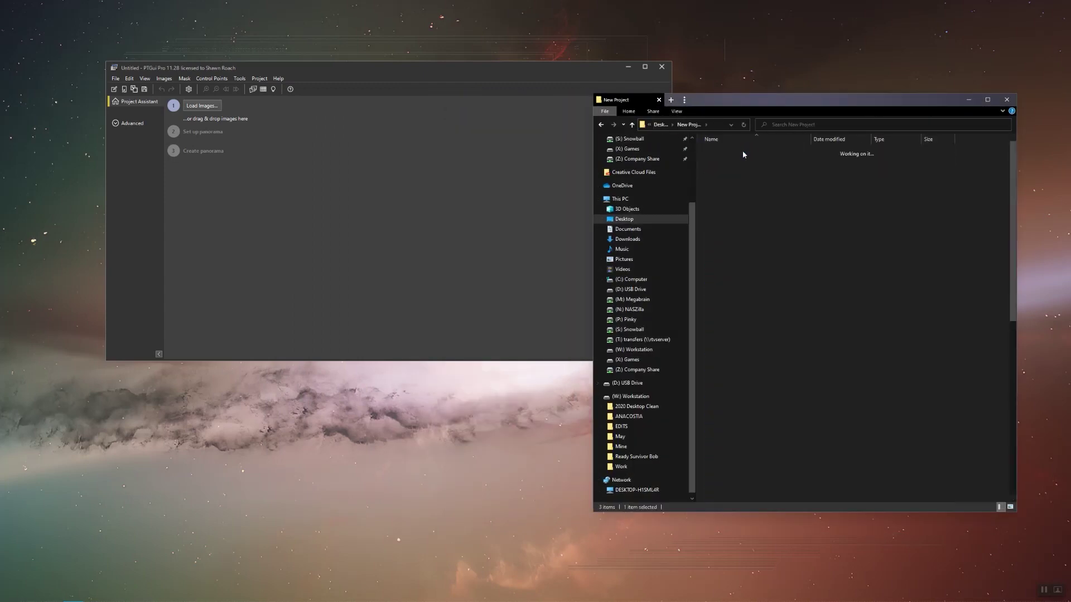
click(1000, 507)
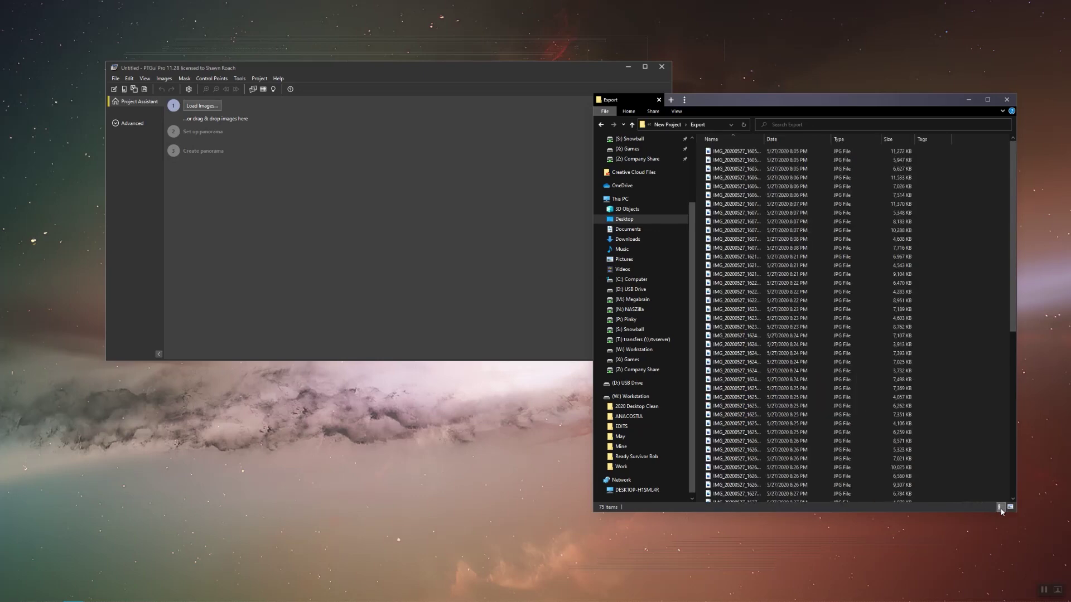
Step: Load the first three exported JPG images from the Export folder into the PTGui project
click(778, 151)
shift+click(774, 169)
drag(774, 168, 426, 160)
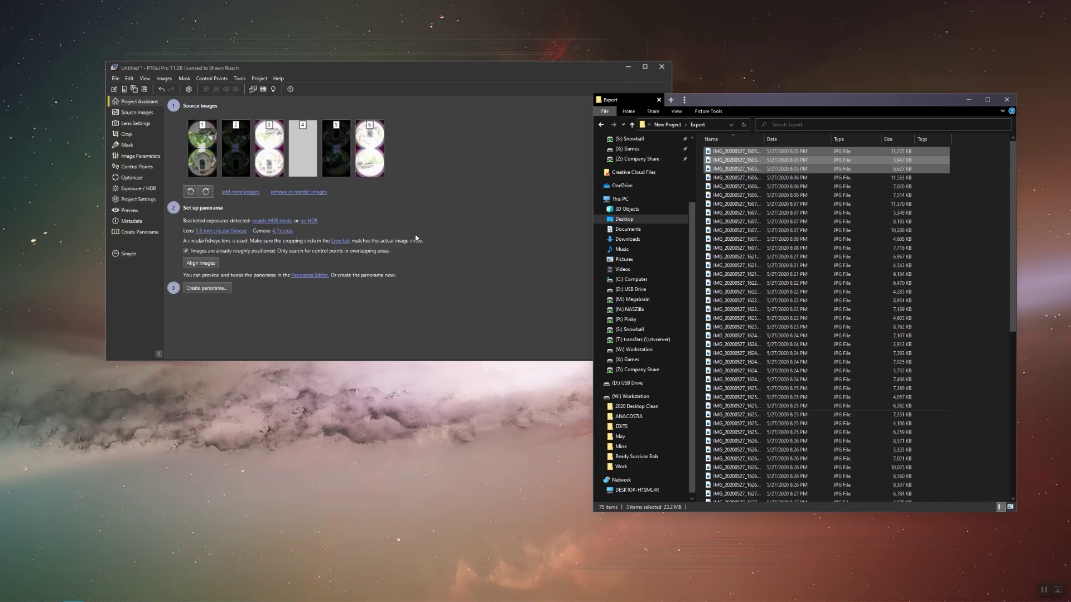
Step: Align the images with HDR mode enabled, bracketed exposures linked and Exposure Fusion as the method, then close the Panorama Editor
click(389, 71)
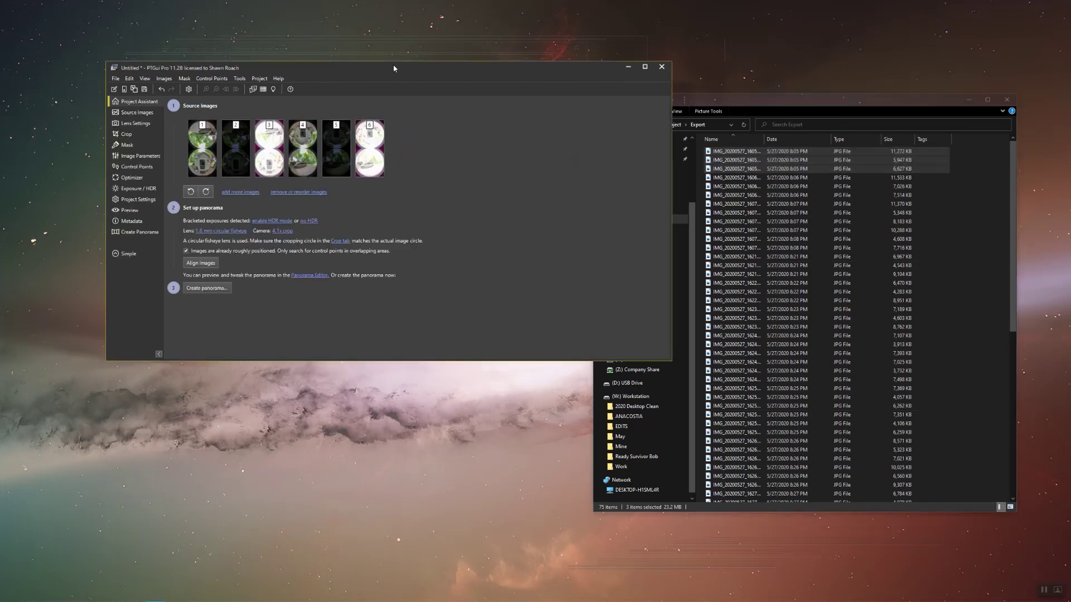
click(212, 263)
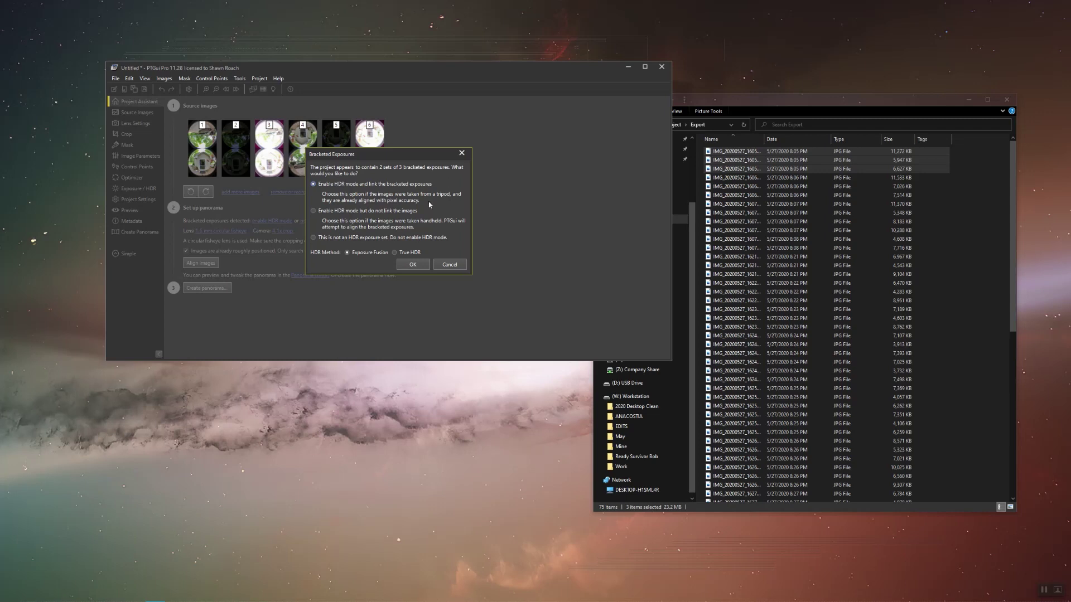
click(413, 264)
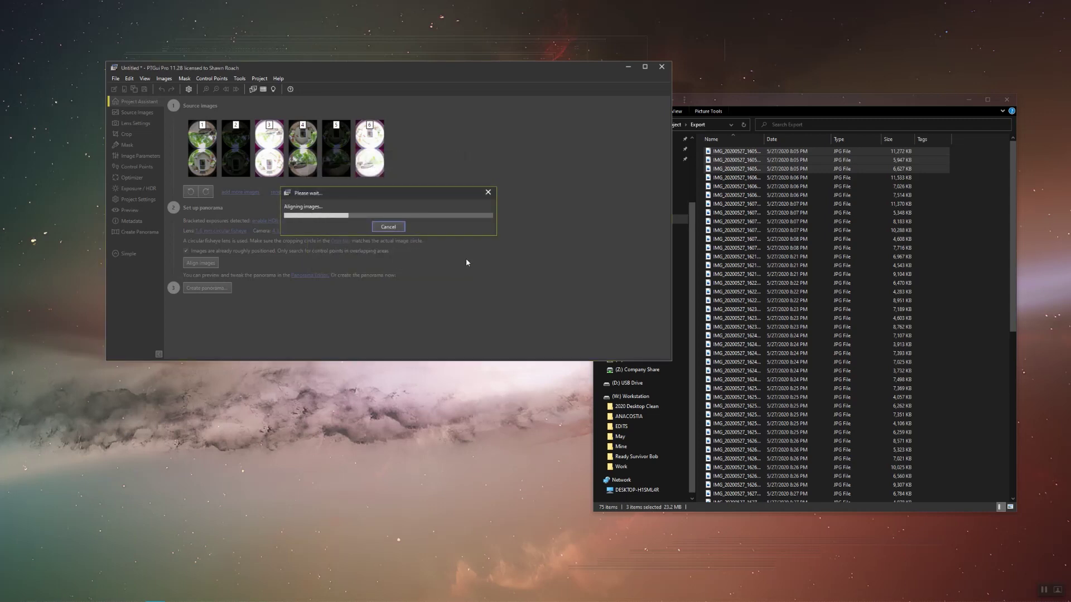
click(319, 261)
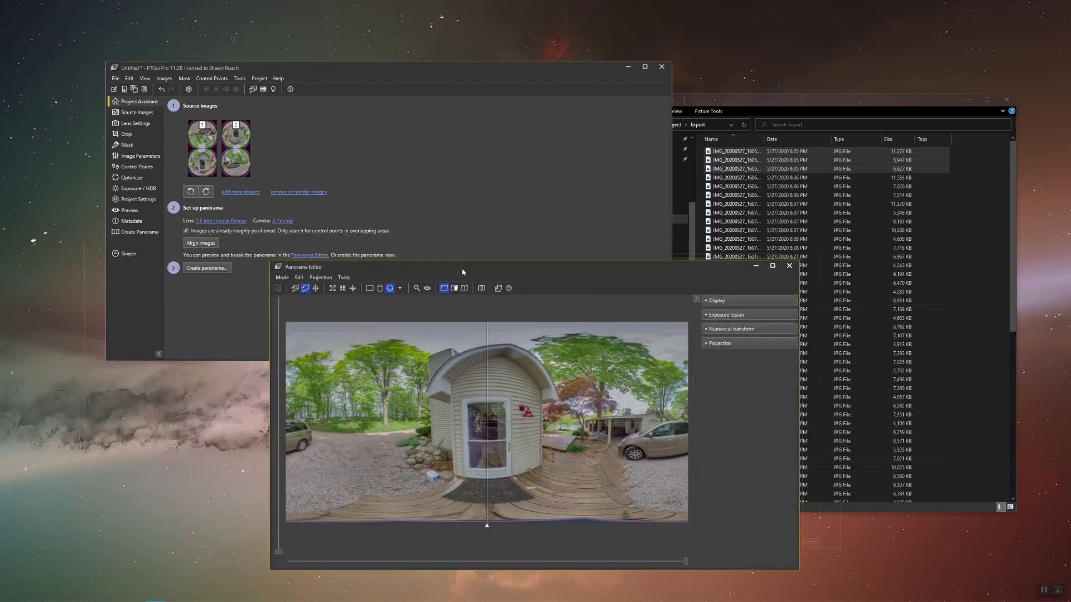
click(789, 267)
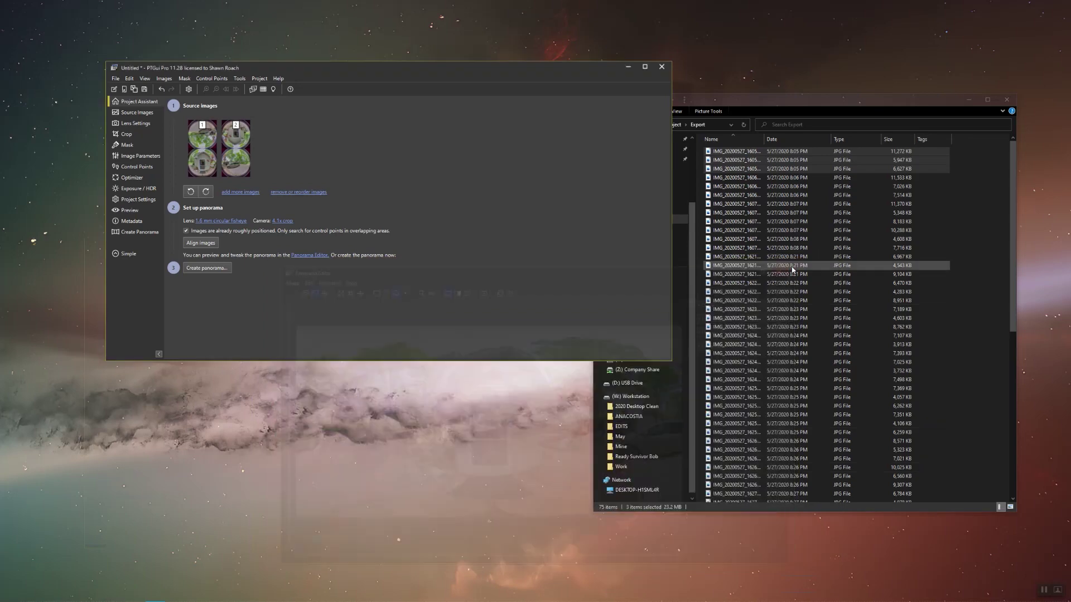
Step: Set the JPEG quality of the panorama output to 100
click(144, 234)
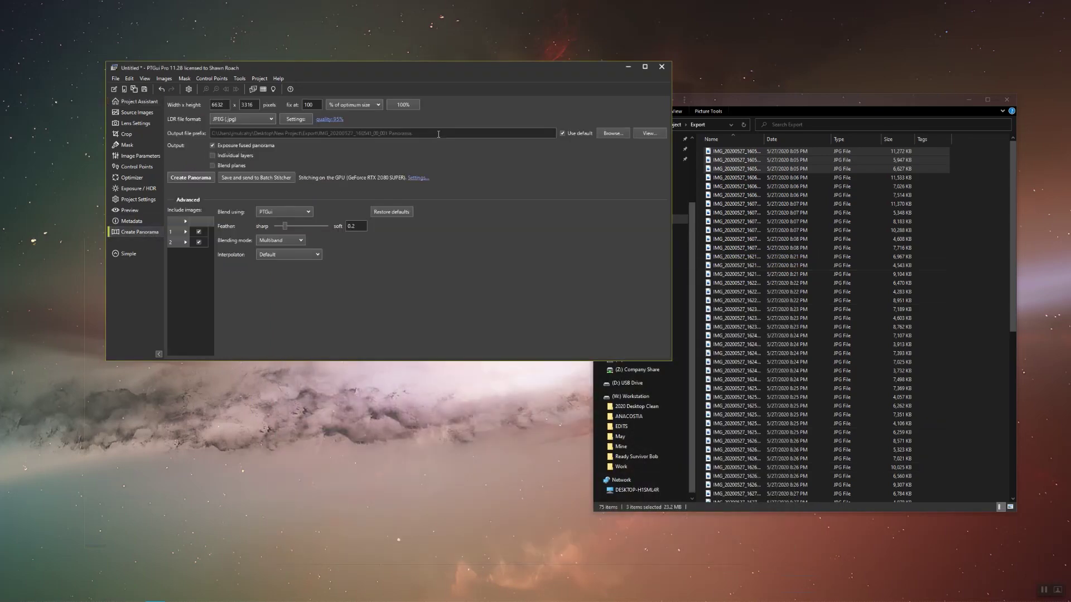
click(335, 120)
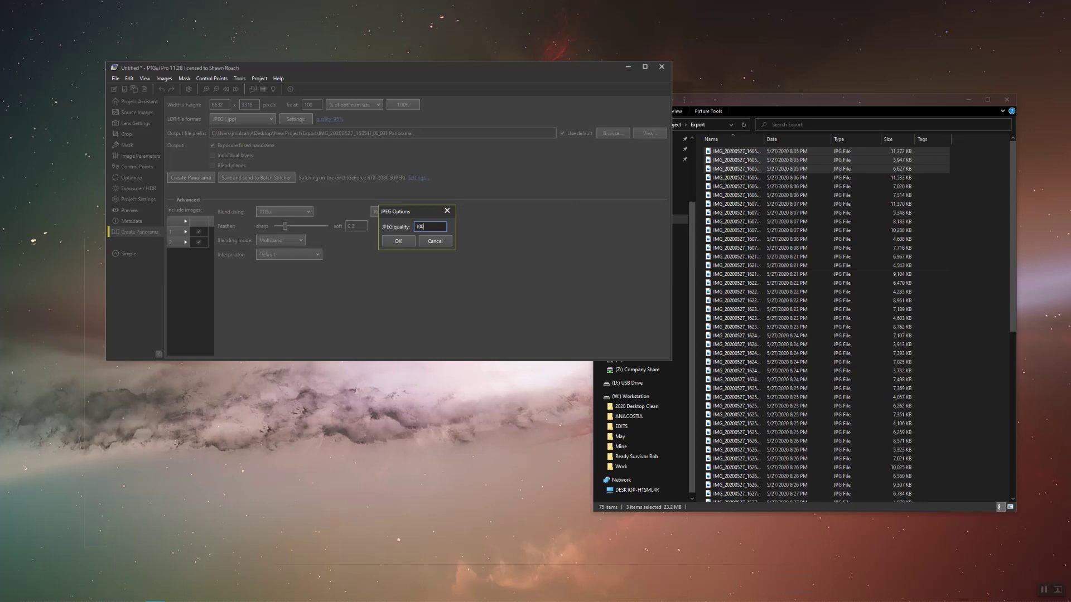
click(395, 242)
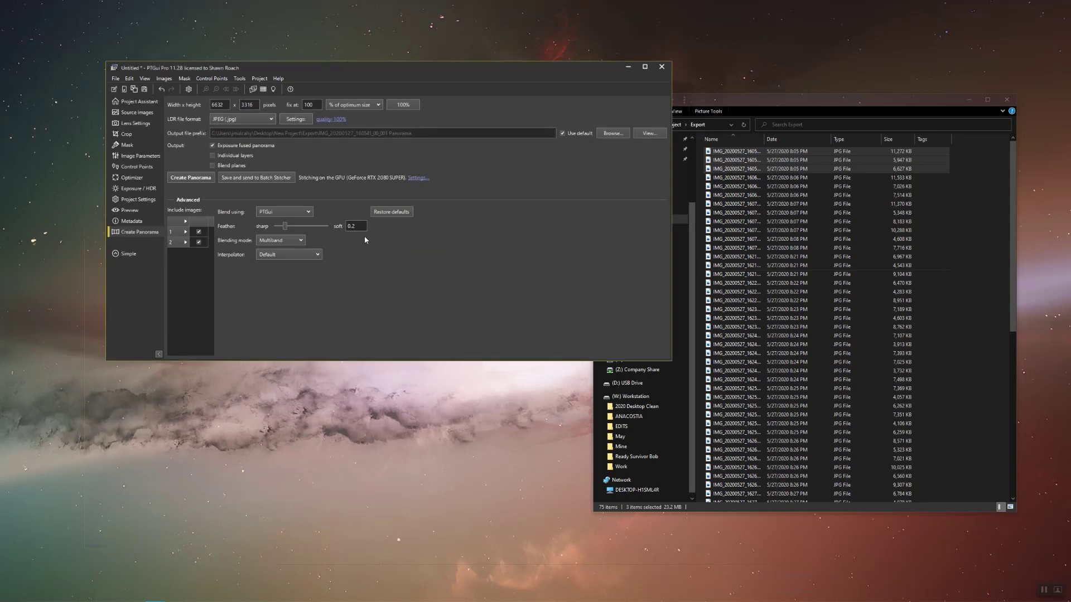
Step: Save the project as a template named Insta360_100% in Desktop\New Project
click(115, 78)
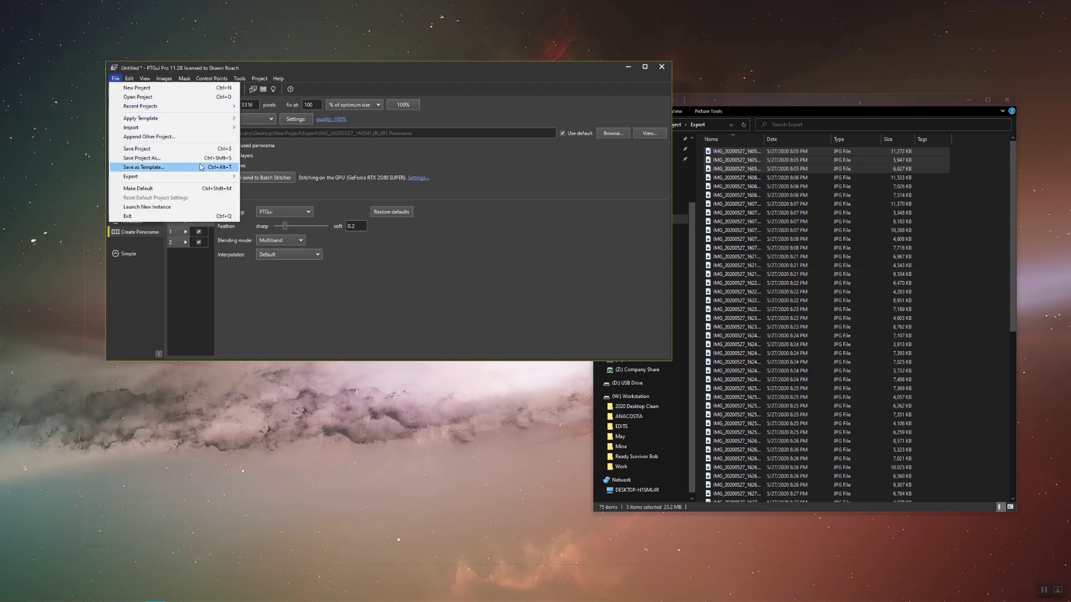
click(144, 167)
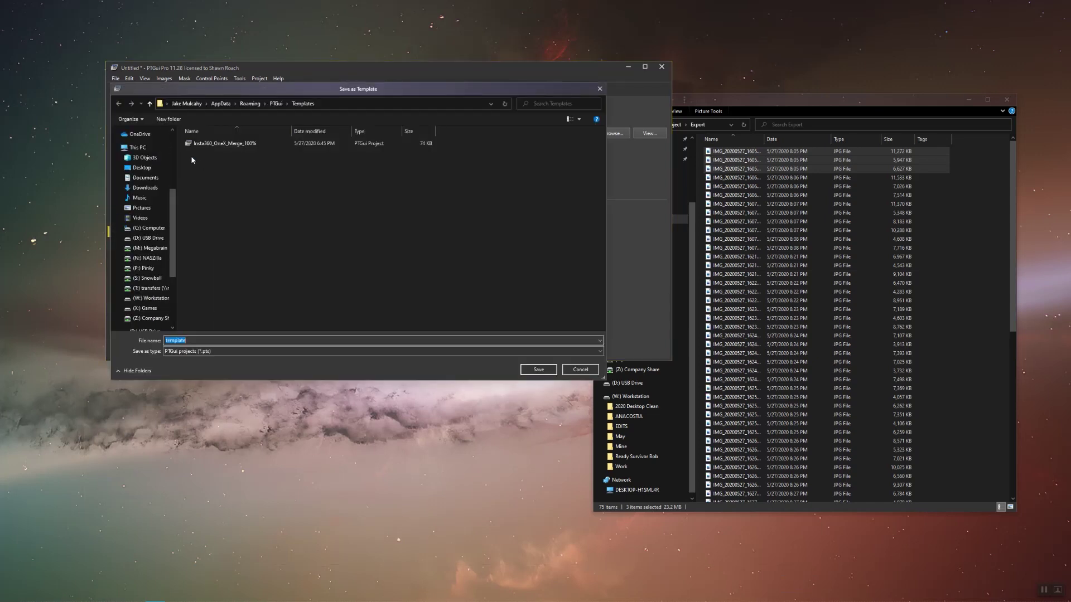
click(152, 172)
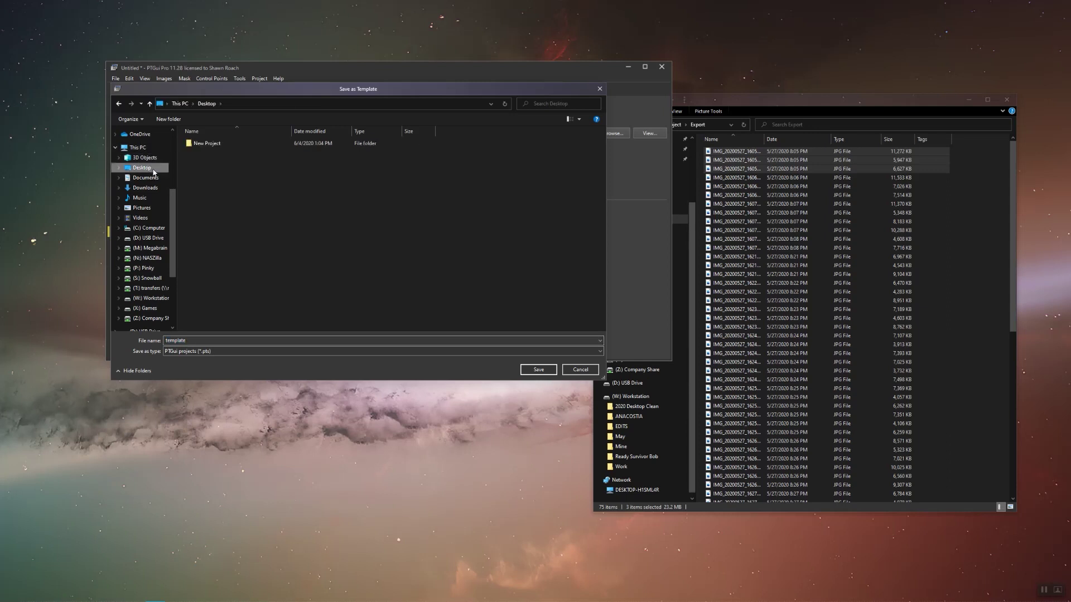
click(206, 142)
double_click(206, 143)
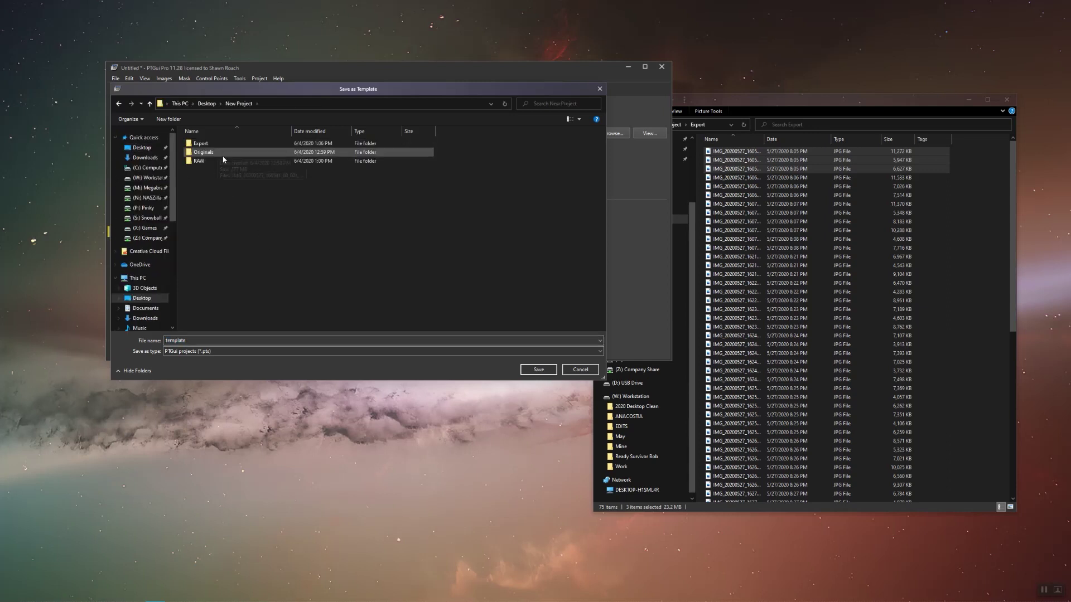
click(240, 340)
text(Insta360_100%)
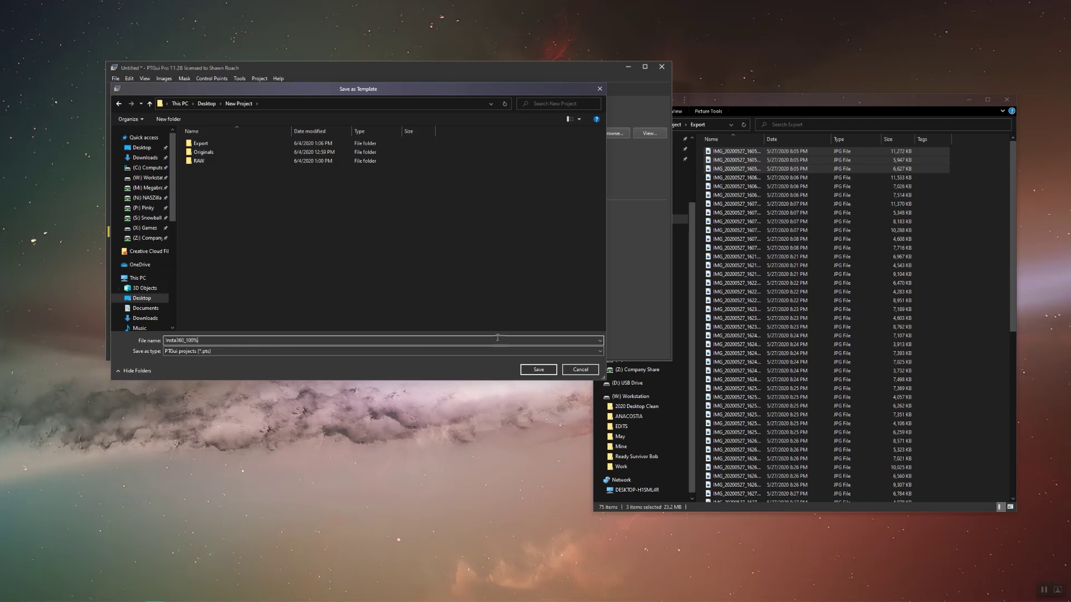
click(539, 370)
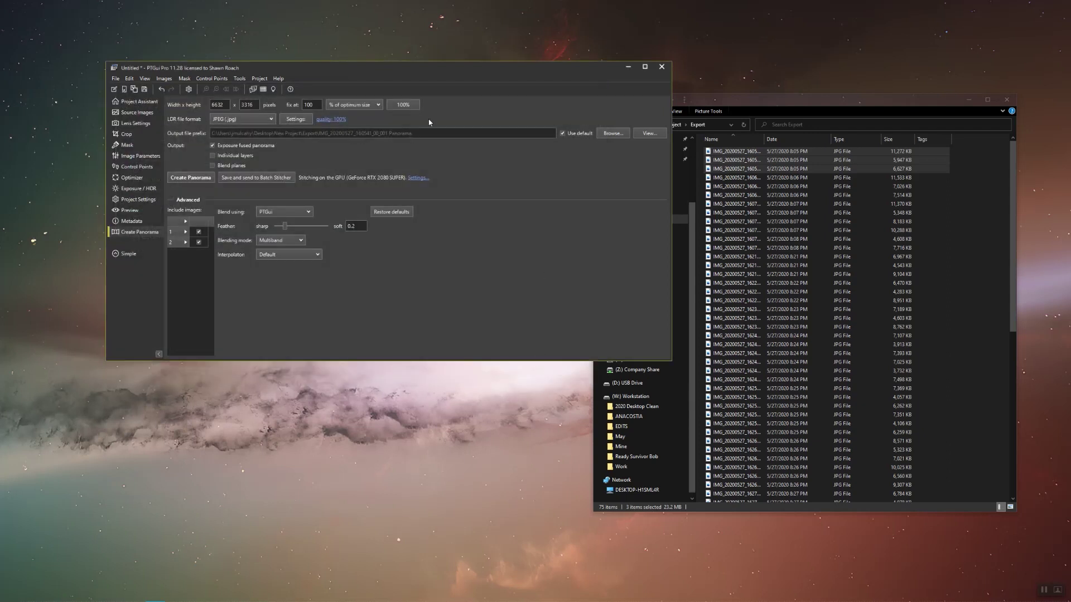
Step: Close PTGui Pro without saving the current project and relaunch it with an empty project
click(662, 67)
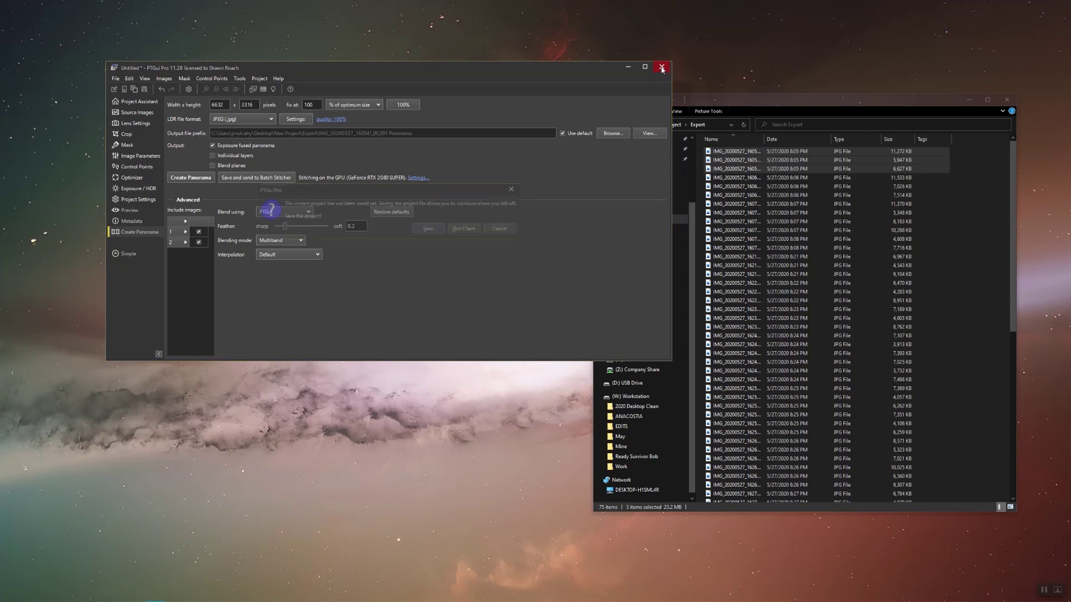
click(466, 230)
mouse_move(941, 599)
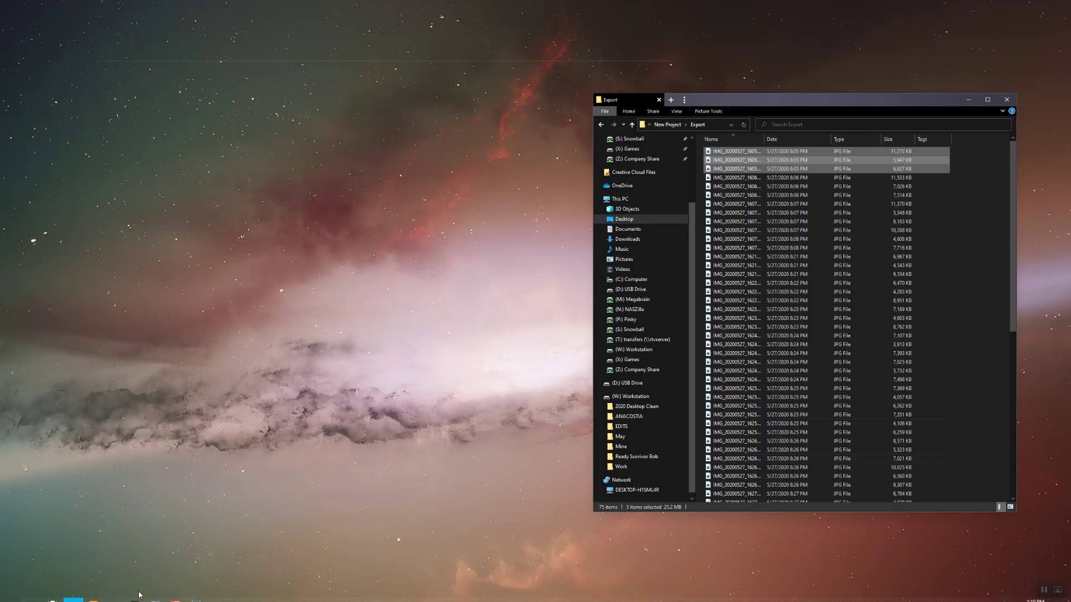
click(161, 598)
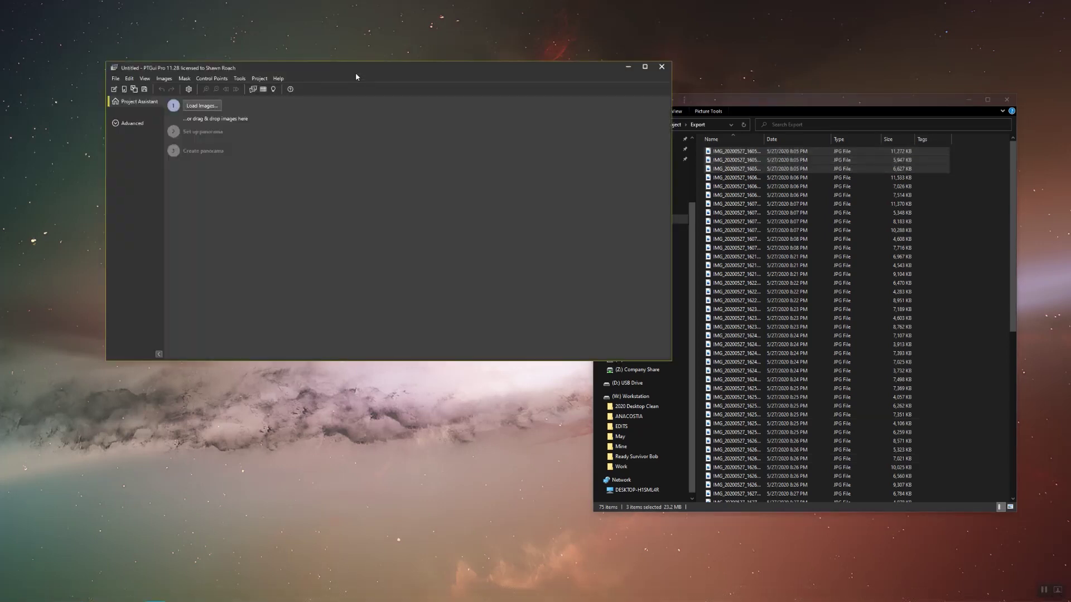
Step: Open the Batch Builder and arrange it and the PTGui main window clear of the Export folder's file list
drag(355, 72, 277, 55)
click(165, 62)
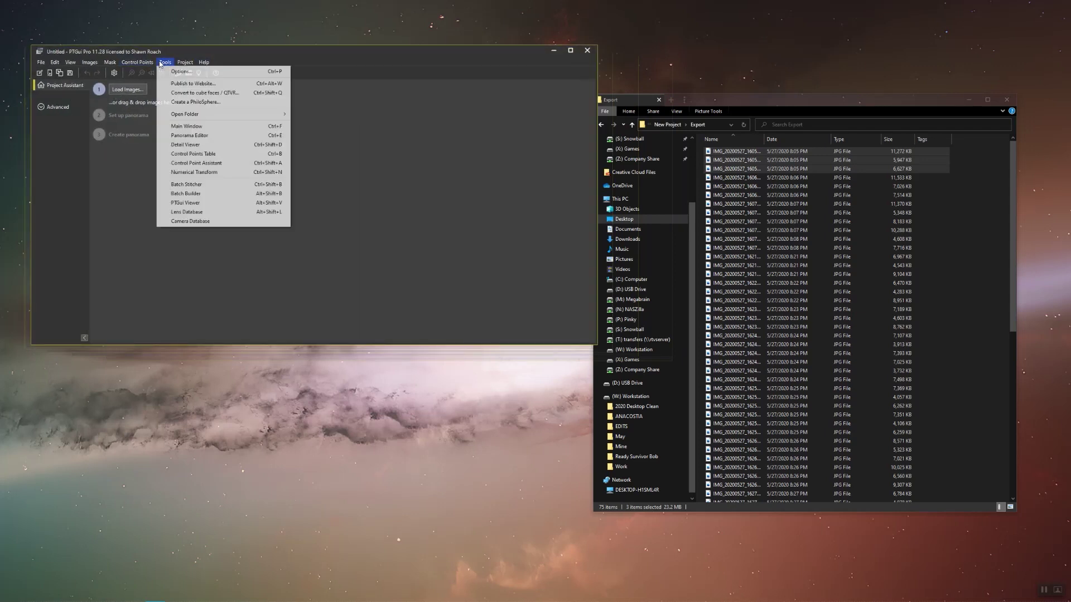
click(232, 193)
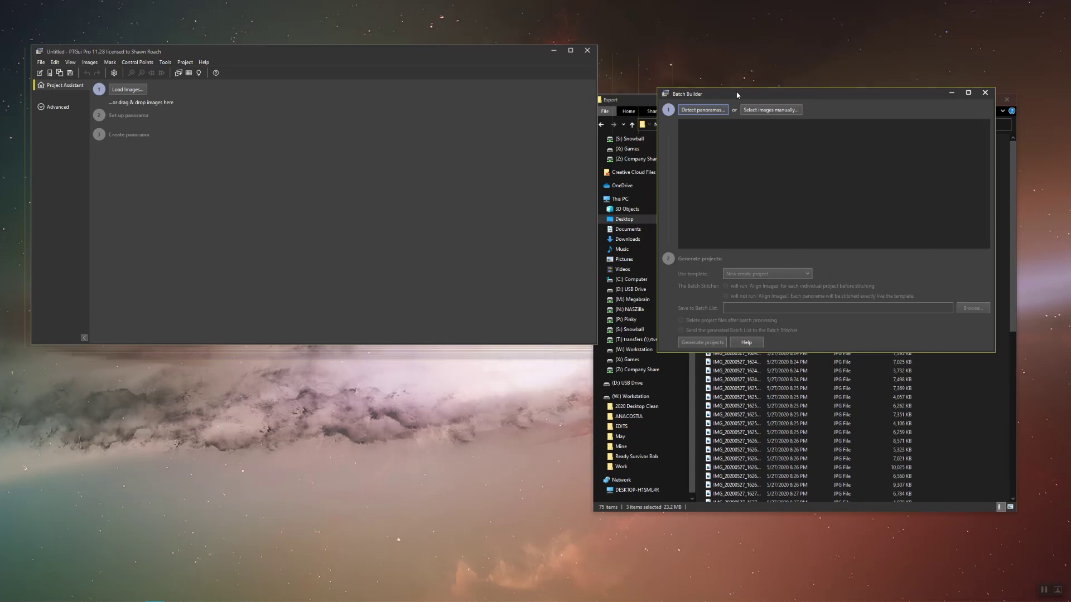
drag(737, 95, 333, 188)
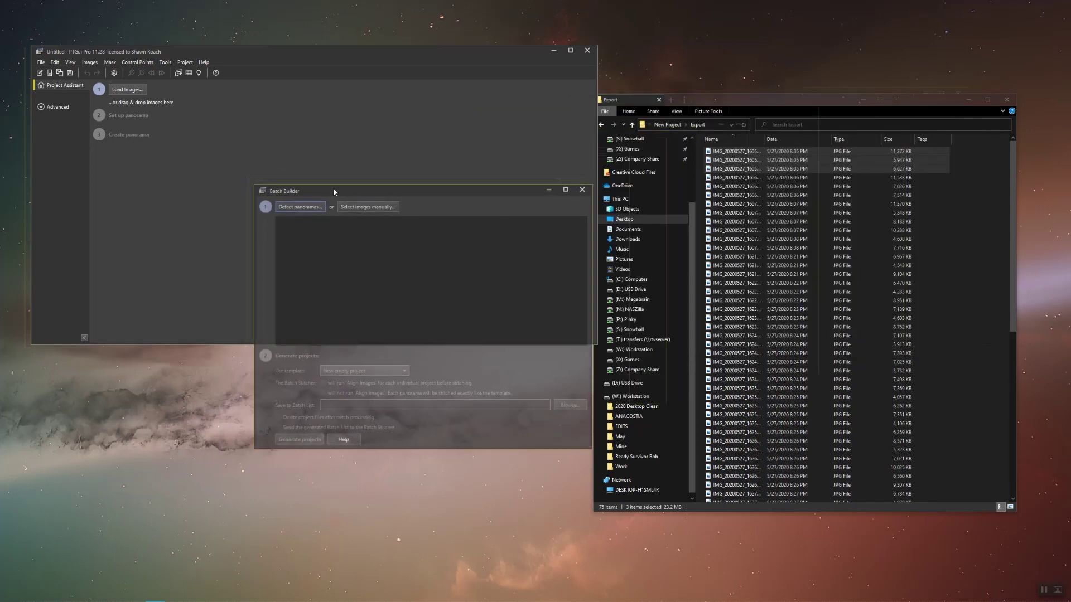
Step: Detect multiple panoramas in the New Project\Export folder with 3 images per panorama and review the detected sets
click(301, 207)
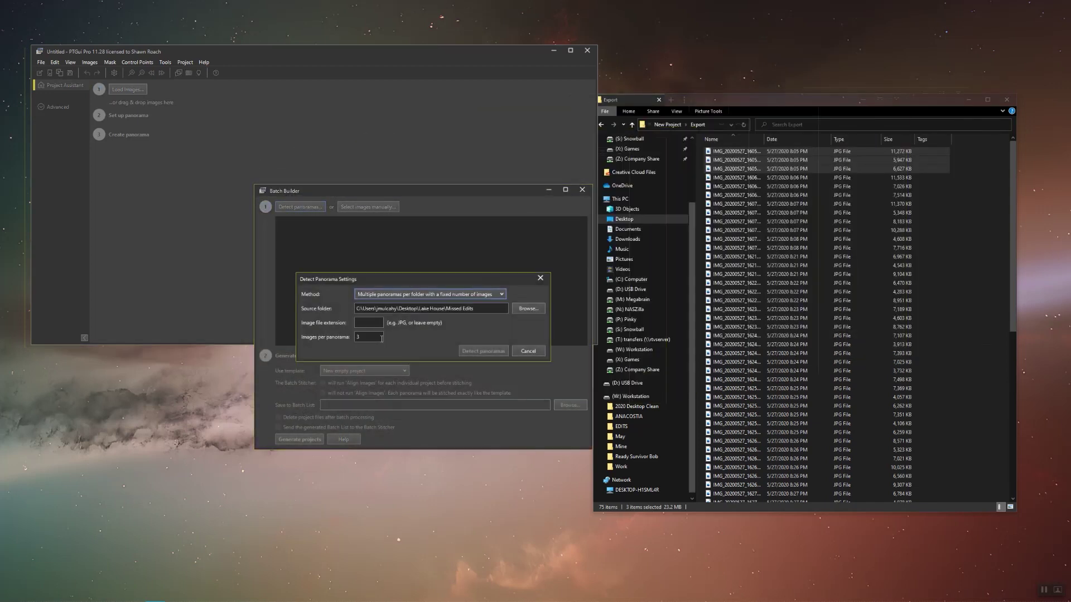
double_click(370, 341)
click(523, 310)
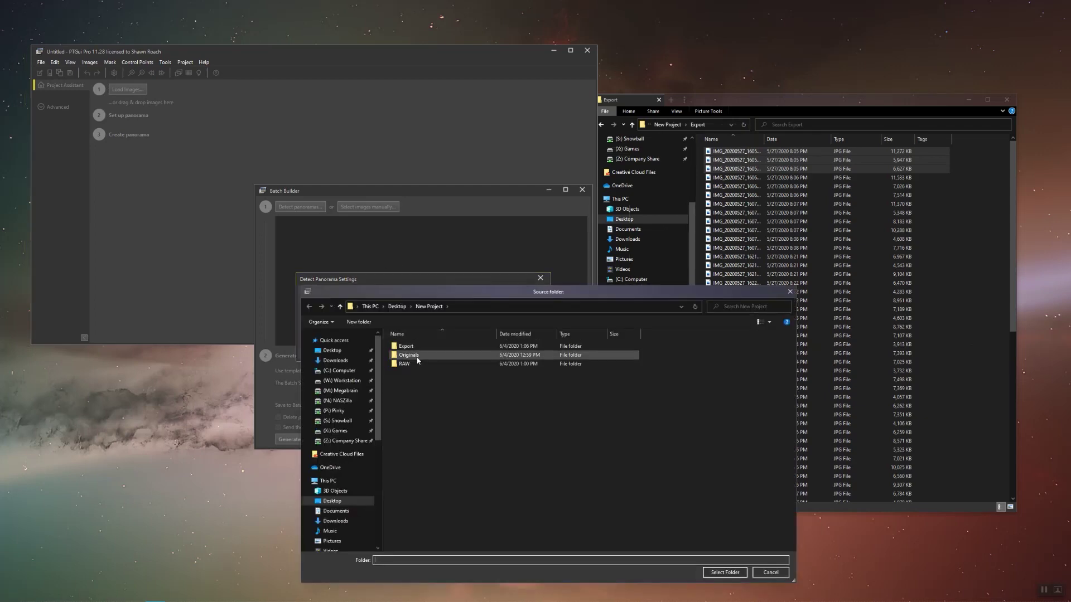
click(406, 346)
click(725, 572)
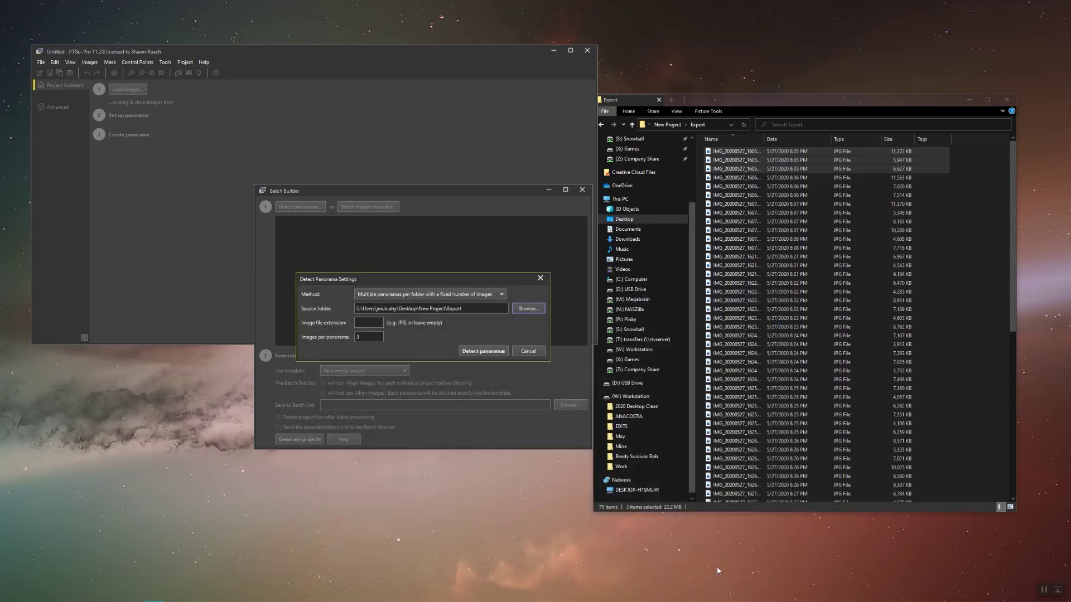
click(480, 352)
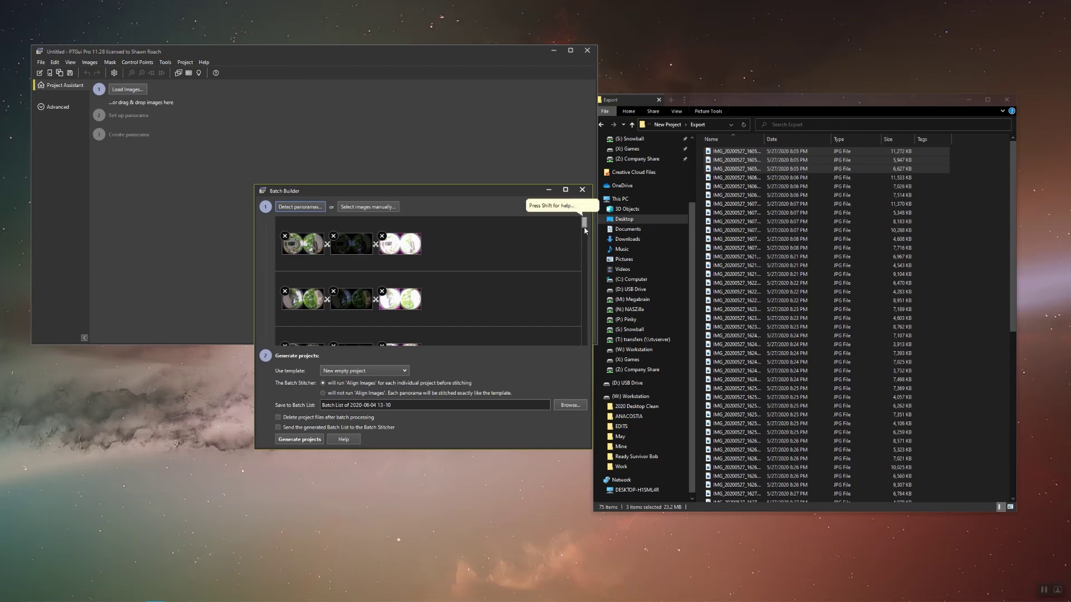
scroll(569, 290, down, 10)
scroll(559, 338, down, 2)
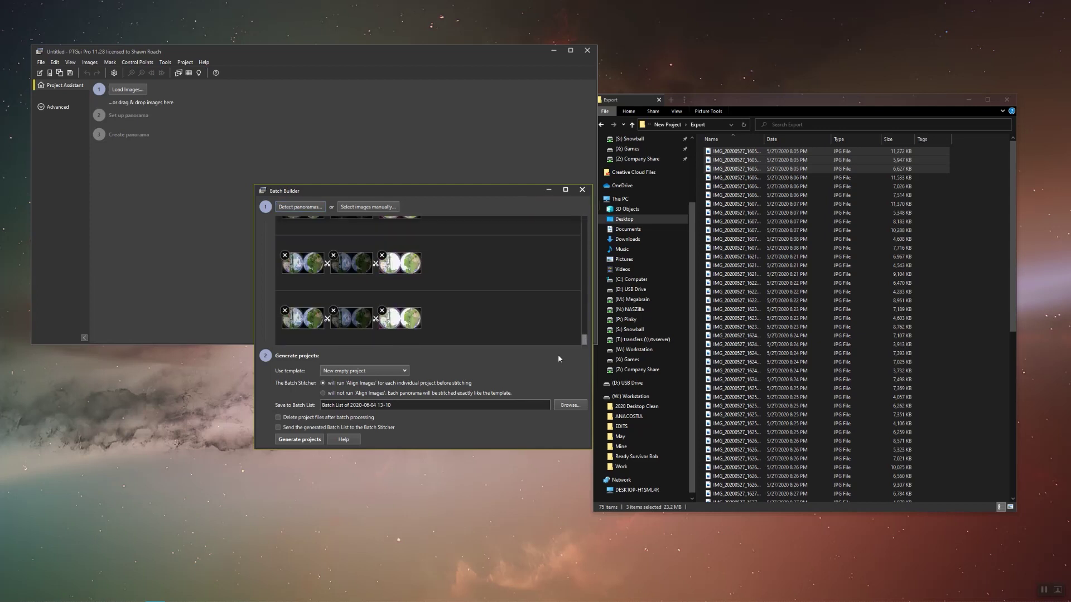
Step: Choose the Insta360_100% project file from Desktop\New Project as the template for the batch projects
click(394, 370)
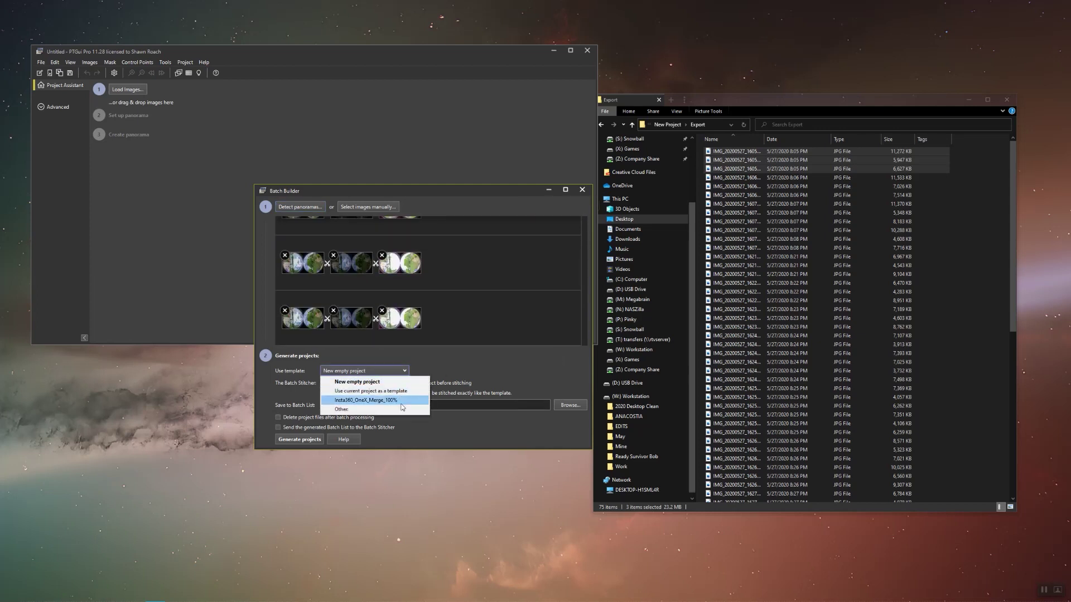
click(341, 409)
click(569, 370)
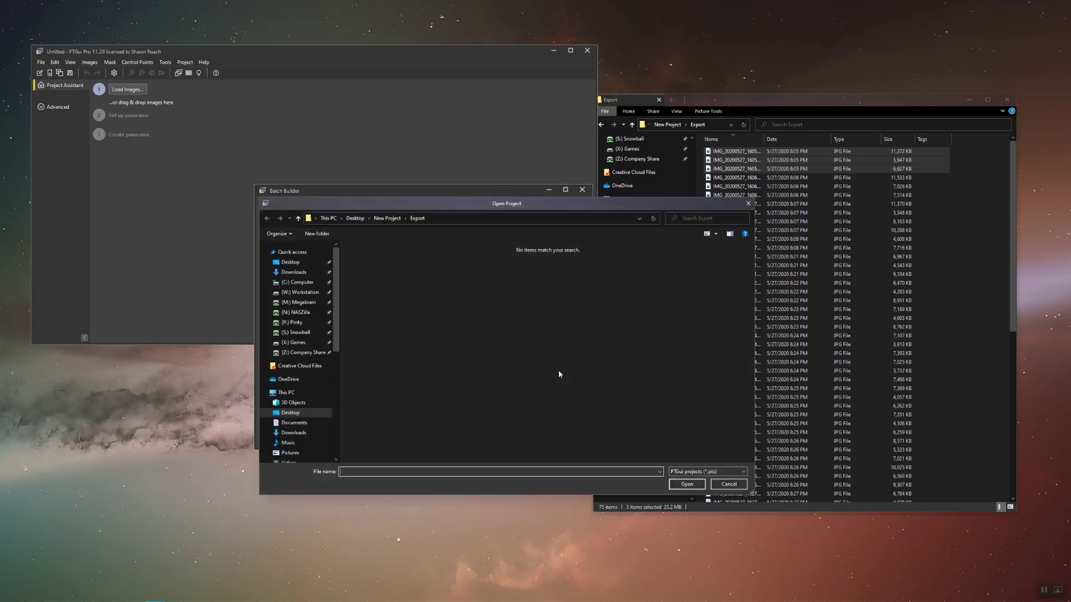
click(290, 262)
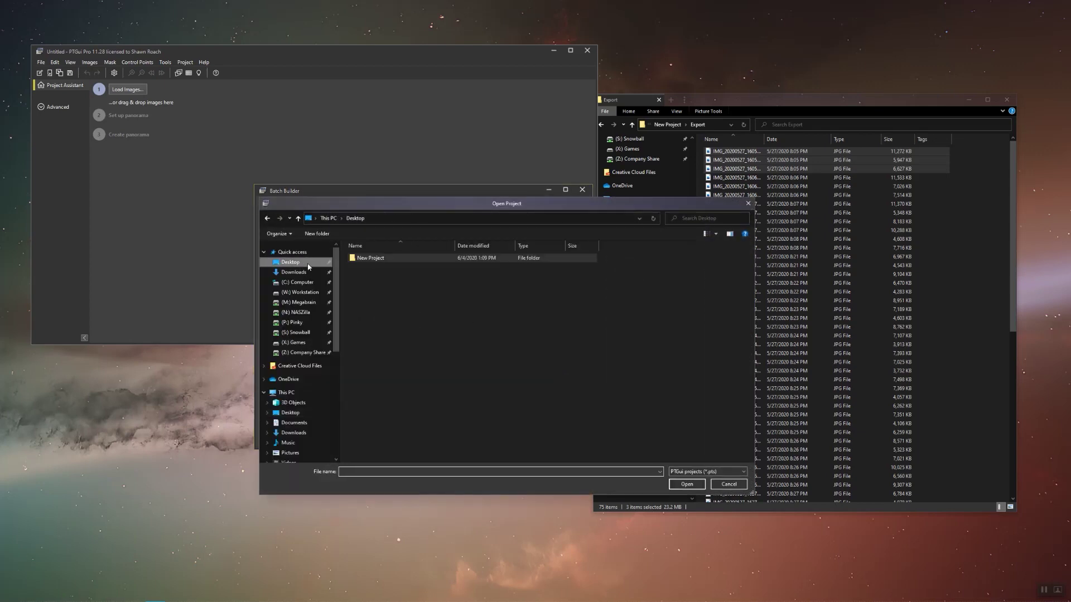
double_click(383, 263)
click(407, 285)
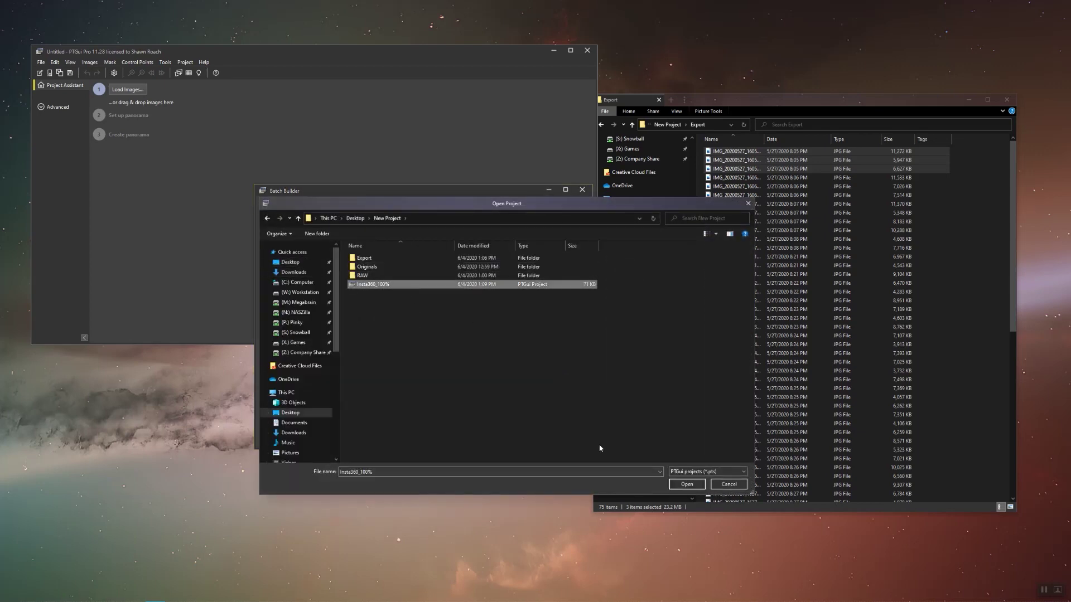
click(686, 484)
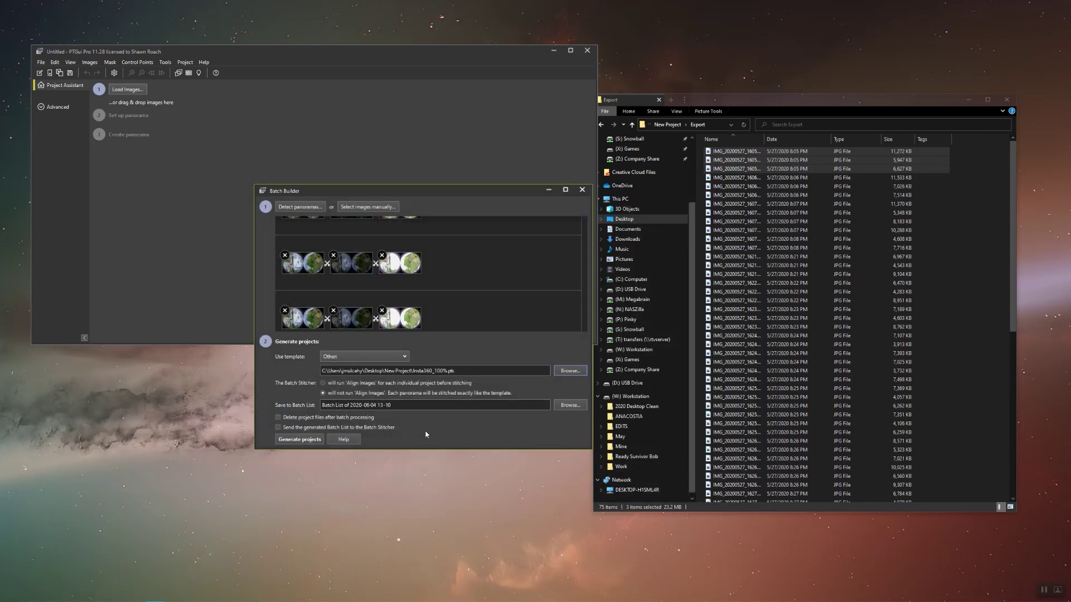
Step: Generate the batch projects and send the generated batch list to the Batch Stitcher, keeping its window clear of the Export folder
click(320, 427)
click(301, 440)
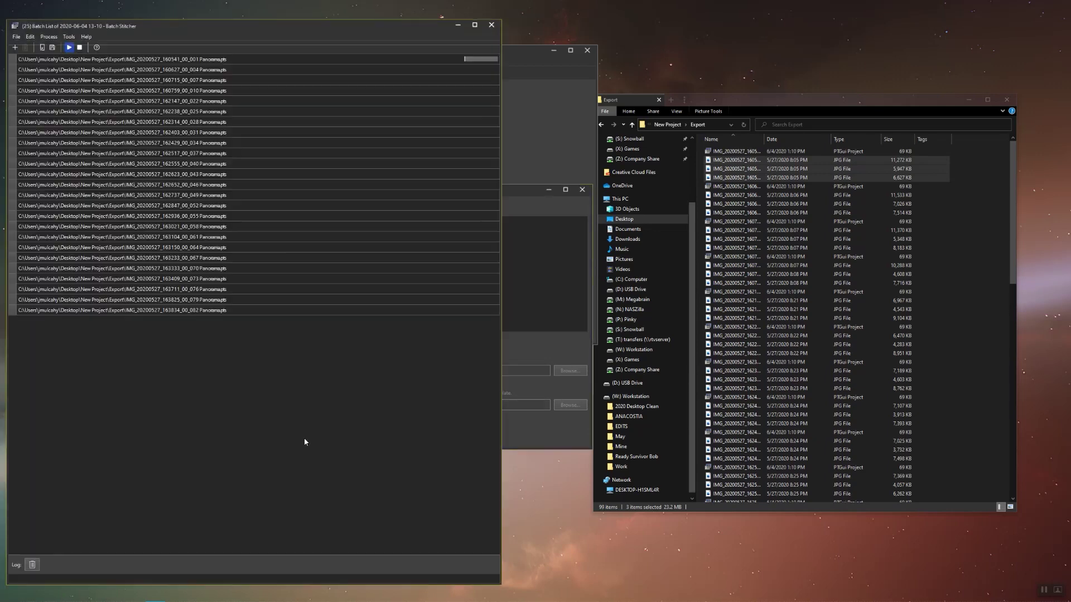
drag(250, 29, 326, 21)
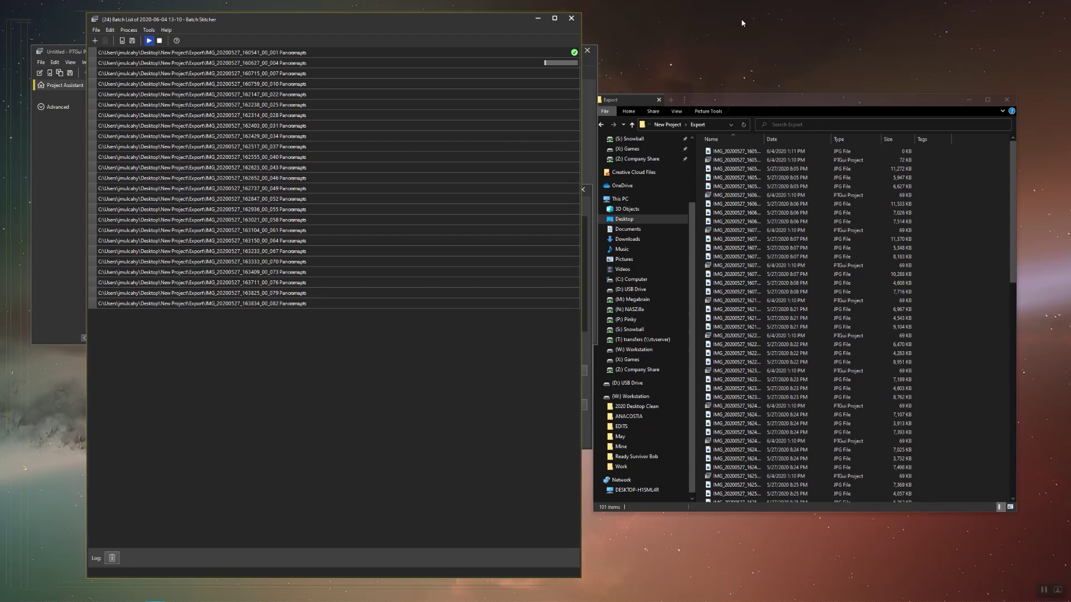
Step: Show the Export folder's files as large thumbnails and look through the panoramas while the batch is being stitched
click(1010, 508)
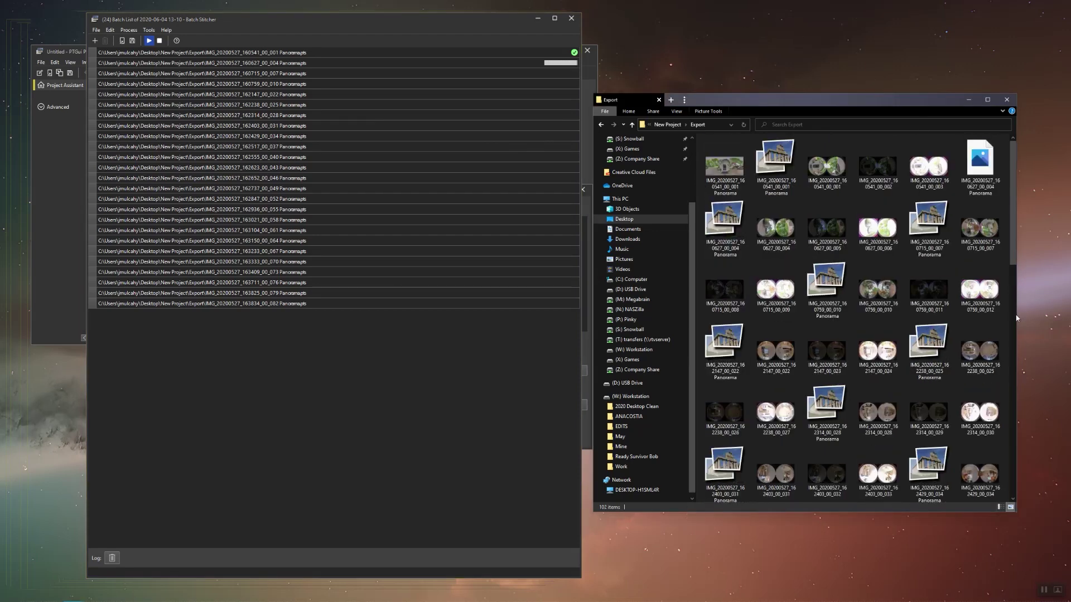
drag(1016, 318, 970, 316)
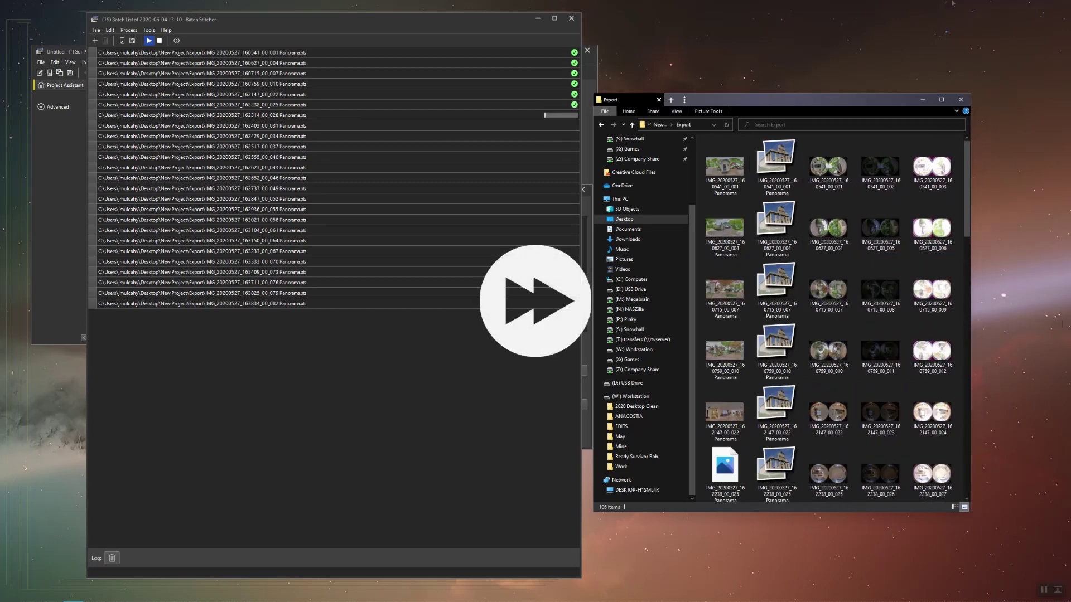
scroll(830, 318, down, 6)
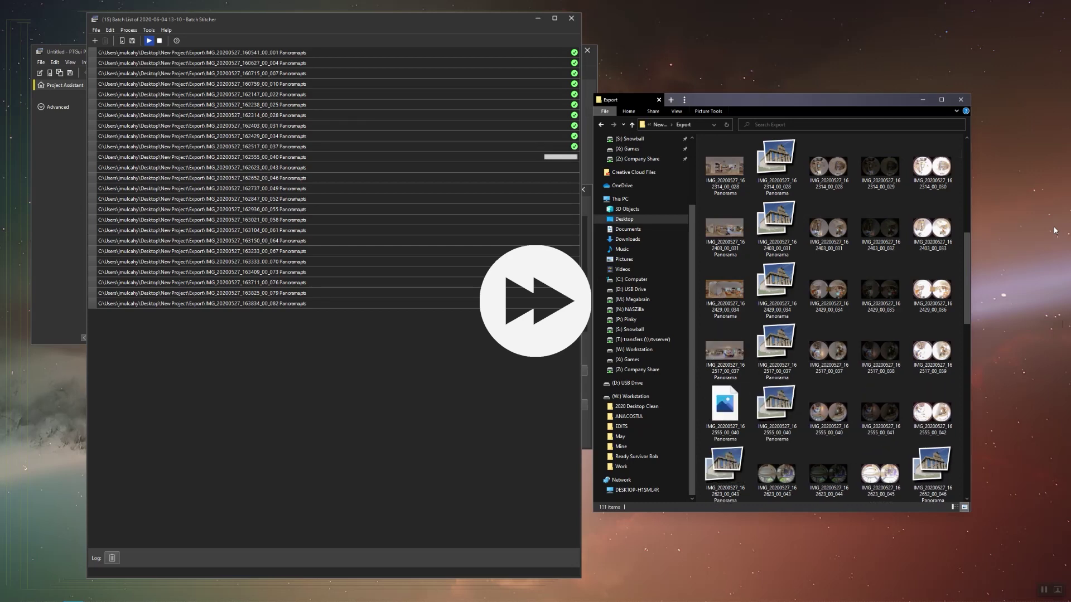
scroll(947, 301, down, 5)
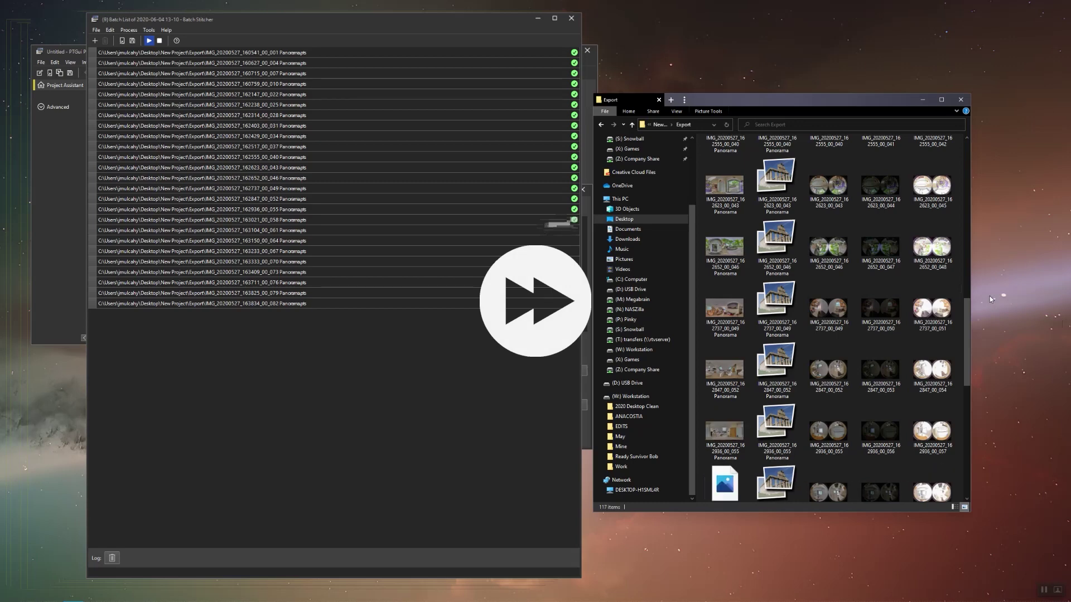
drag(967, 343, 967, 449)
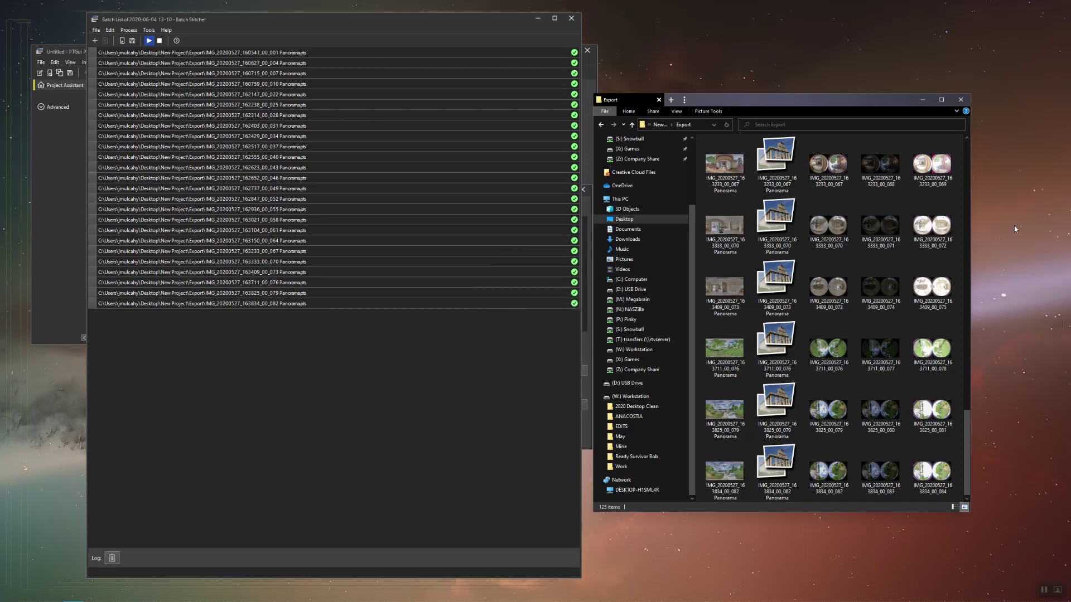
Step: Close the Batch Stitcher, the Batch Builder, PTGui Pro and the Export folder window
click(576, 22)
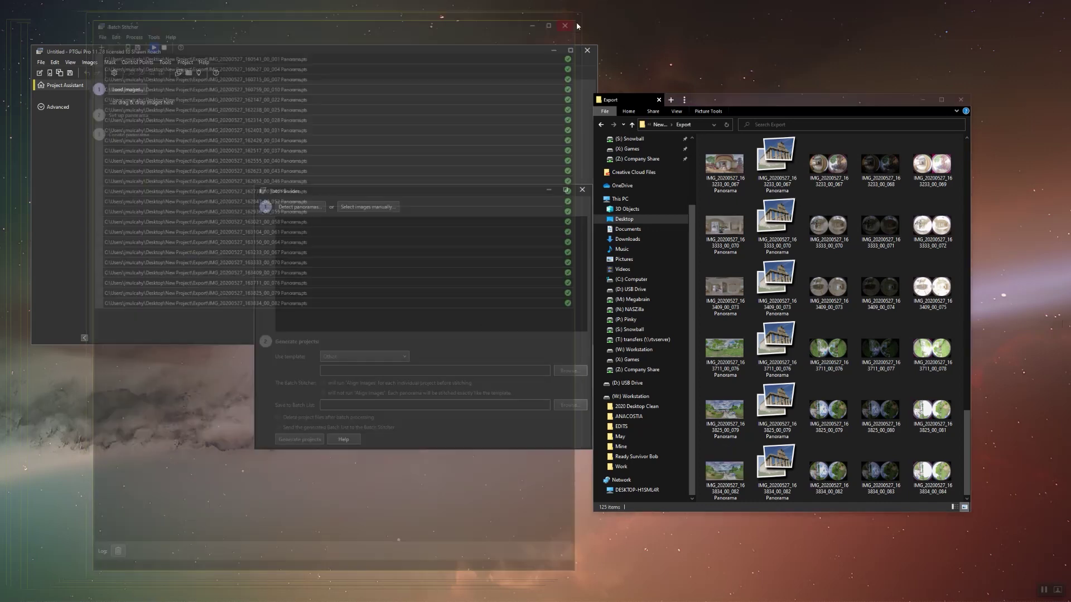
click(581, 189)
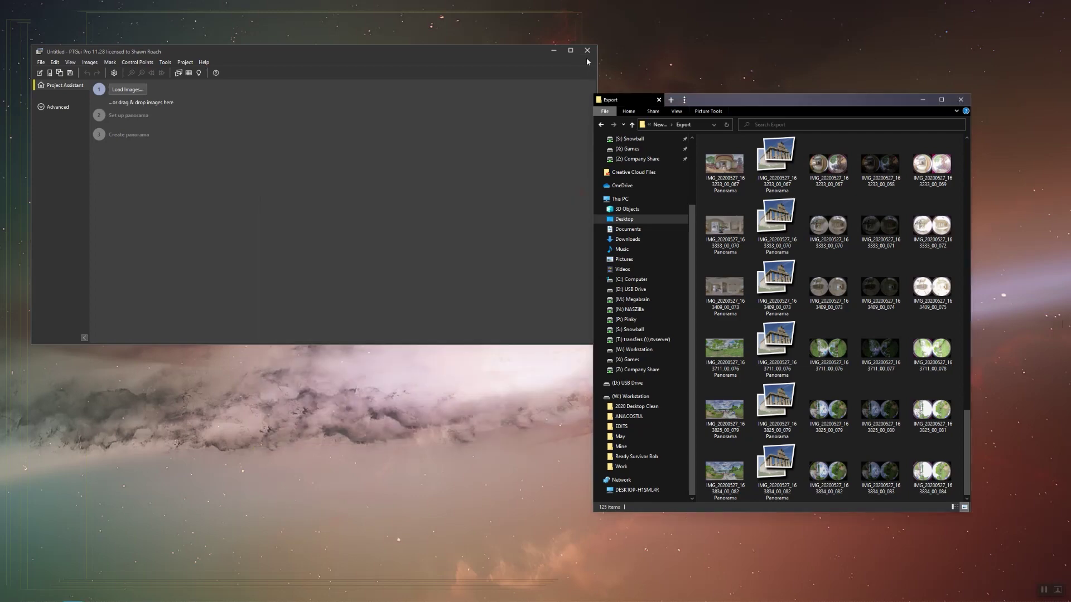
click(586, 51)
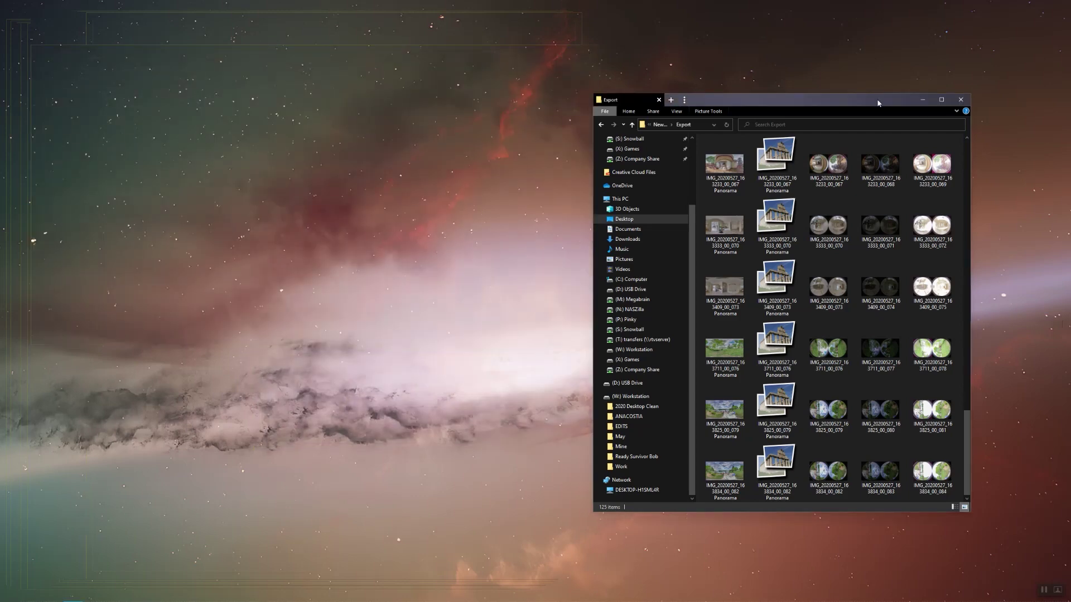
click(968, 101)
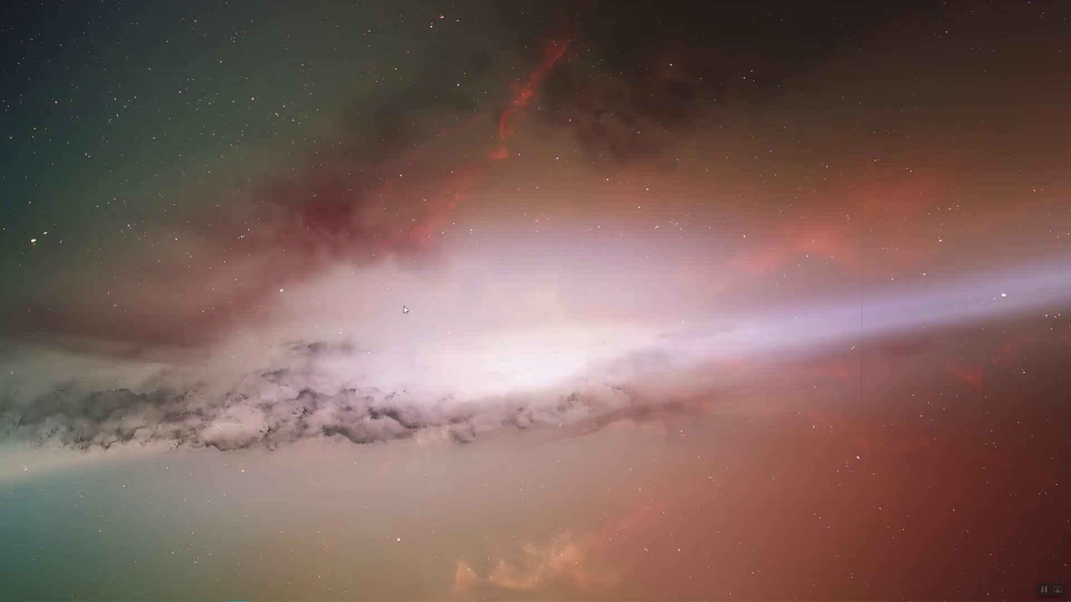
Step: Switch to Adobe Bridge and open the Export folder inside New Project
mouse_move(10, 147)
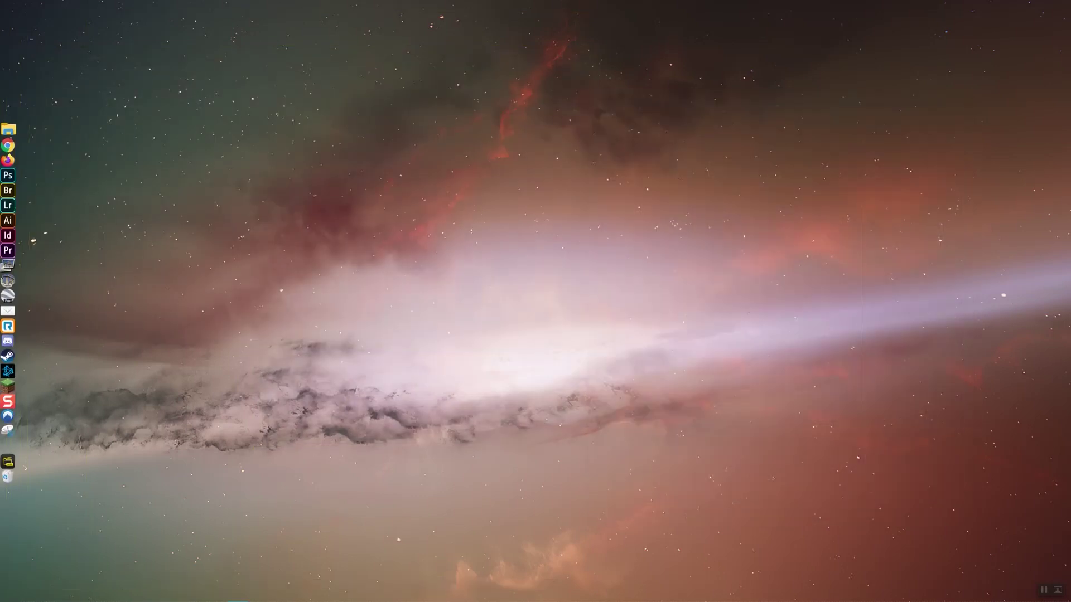
click(7, 189)
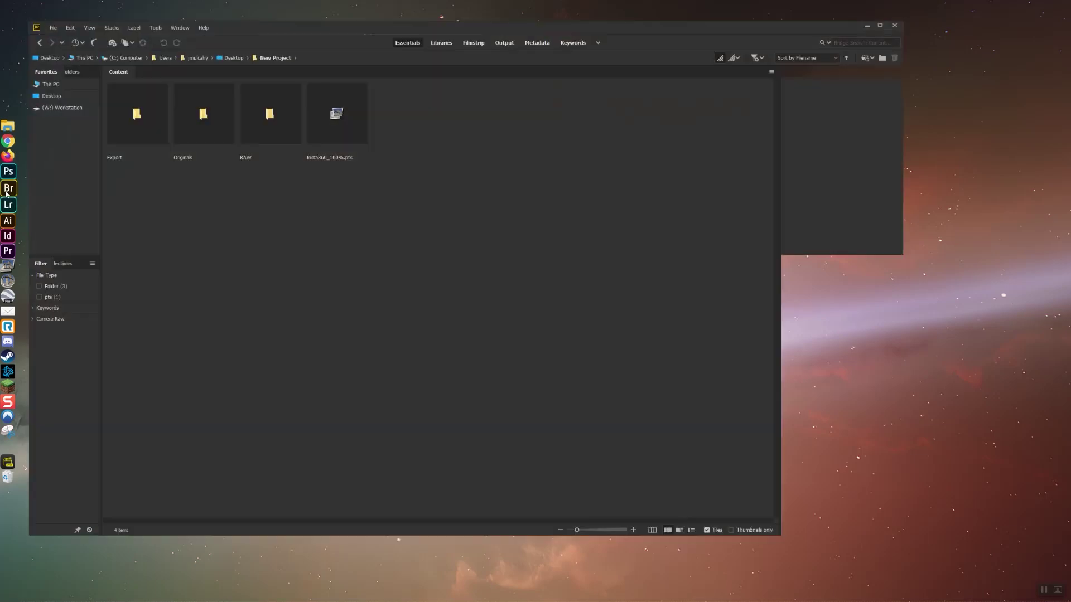
double_click(162, 129)
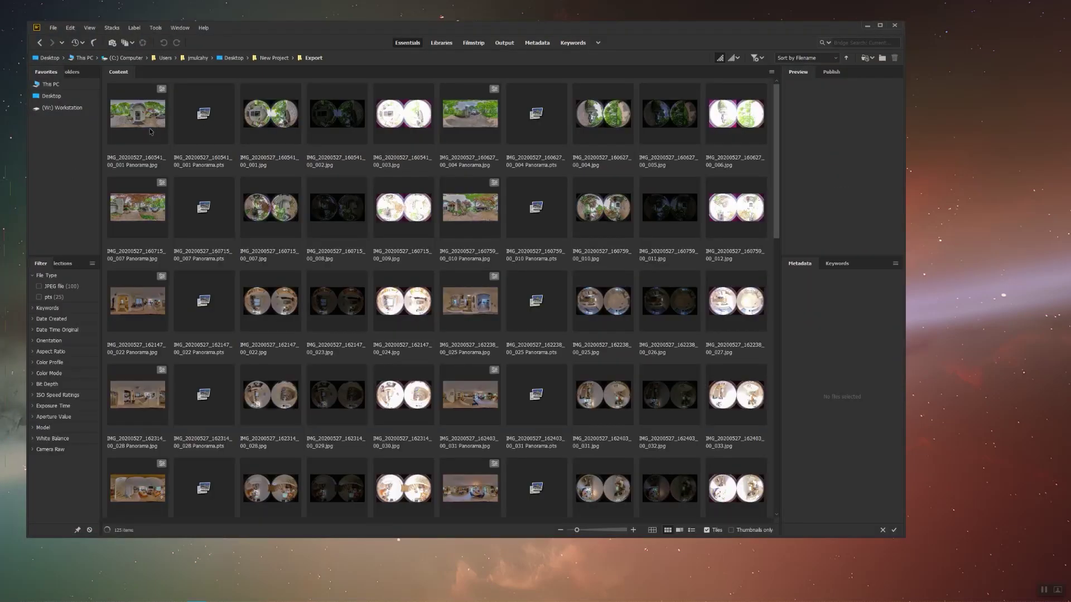
Step: Preview a range of stitched panorama JPGs in the Export folder, from the first outdoor image through to IMG_20200527_163333_00_070 Panorama.jpg
click(151, 127)
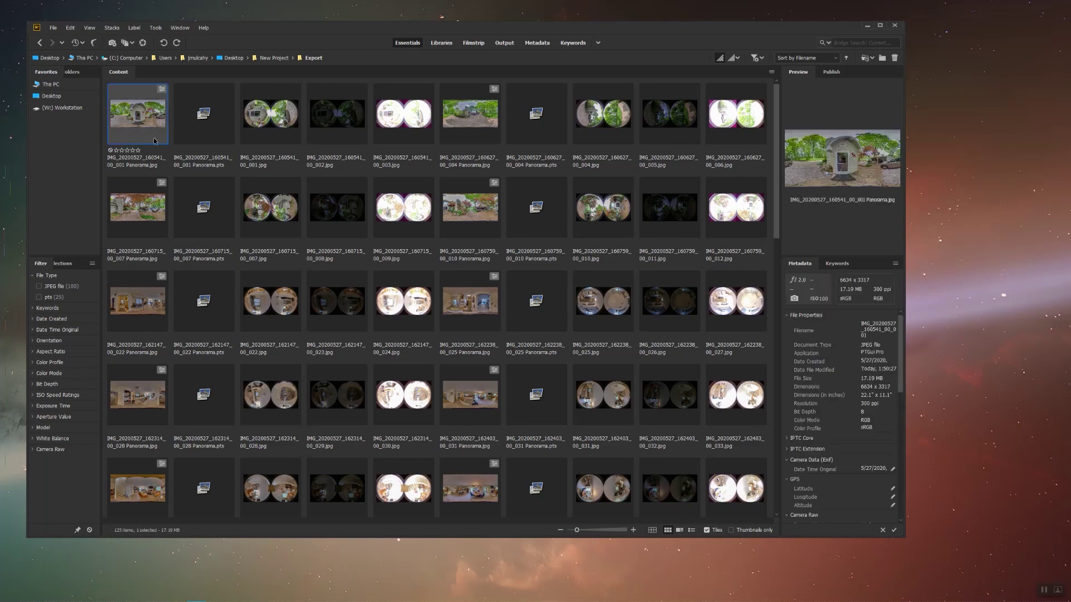
click(134, 213)
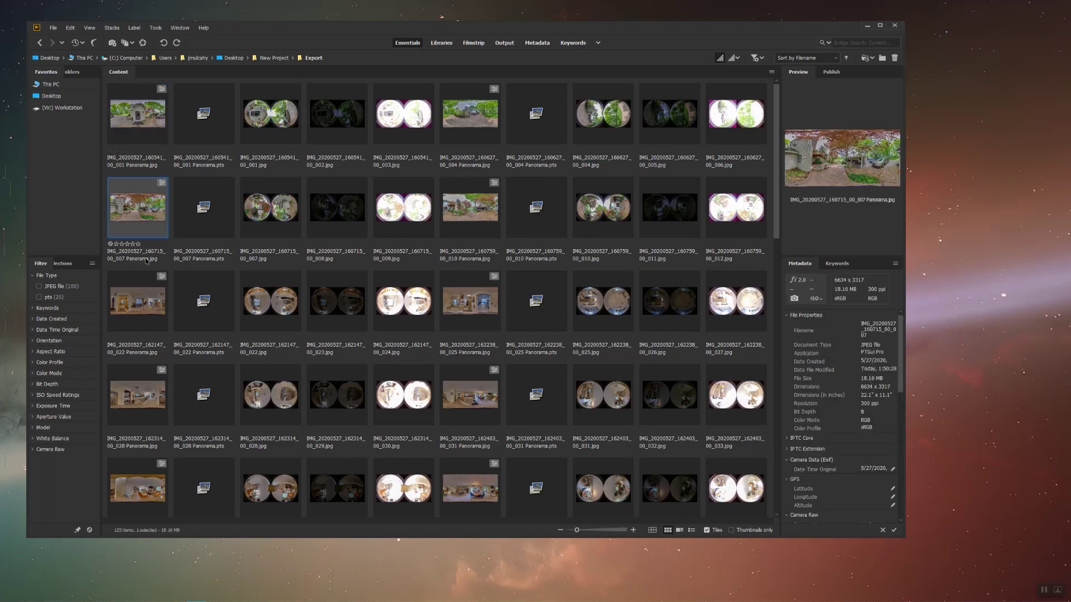
click(151, 312)
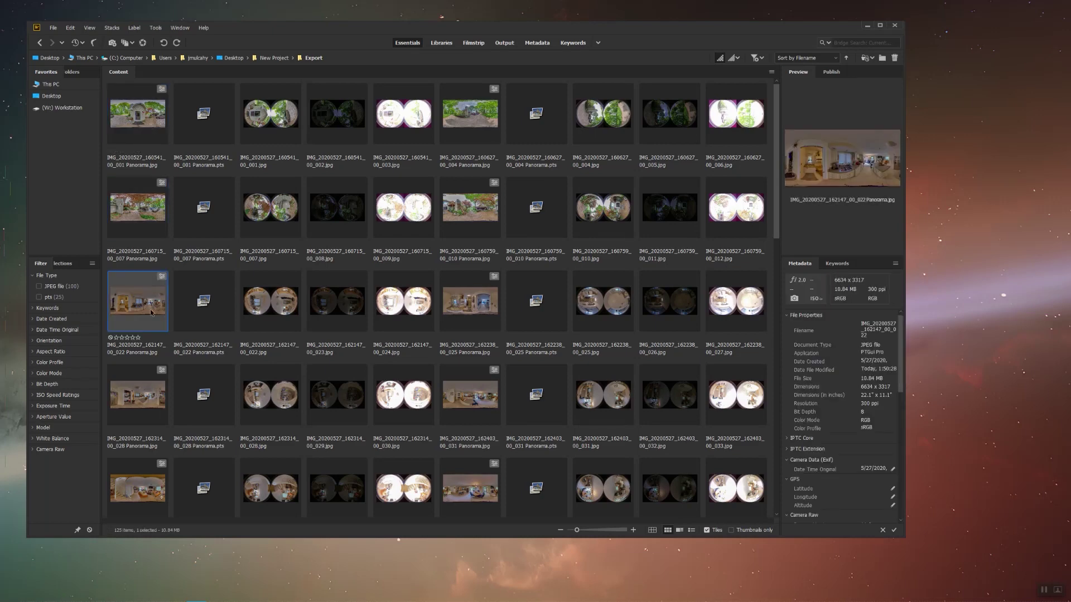
click(145, 411)
key(Down)
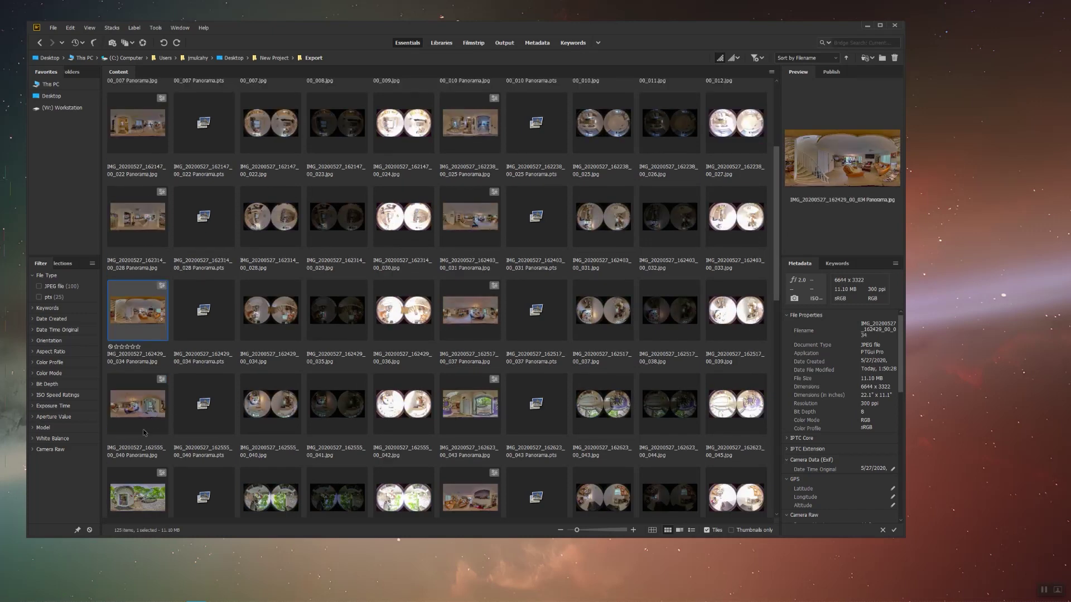
click(148, 419)
scroll(147, 417, down, 2)
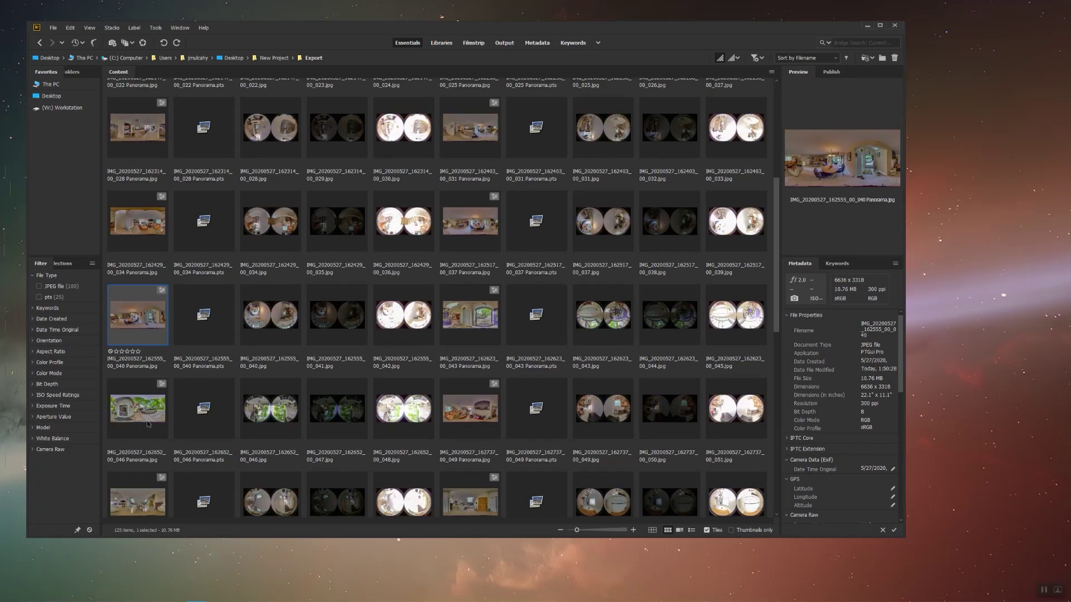
click(148, 417)
click(143, 504)
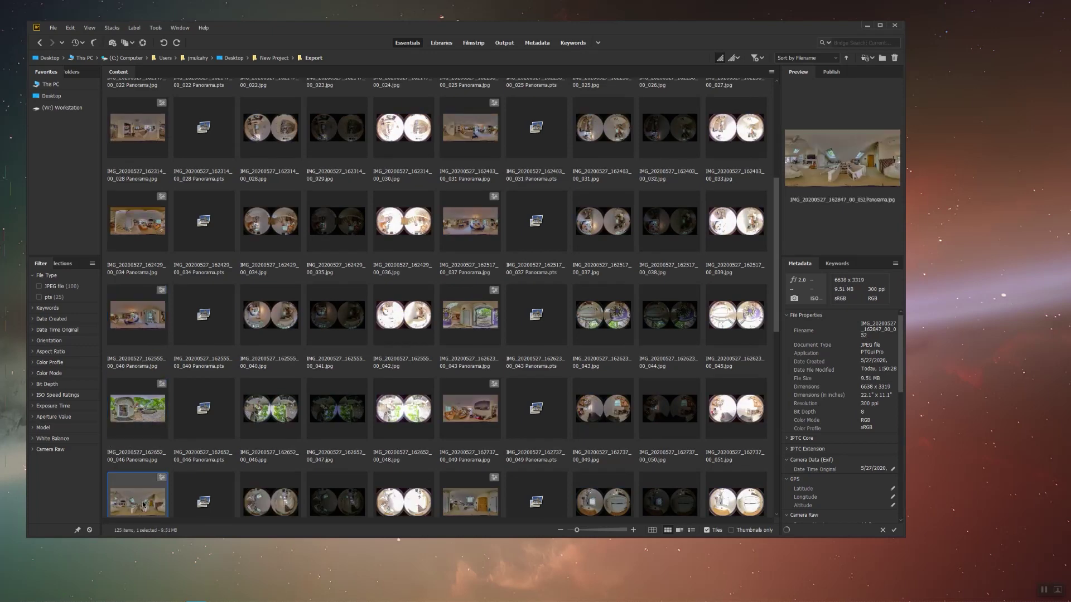
scroll(481, 481, down, 3)
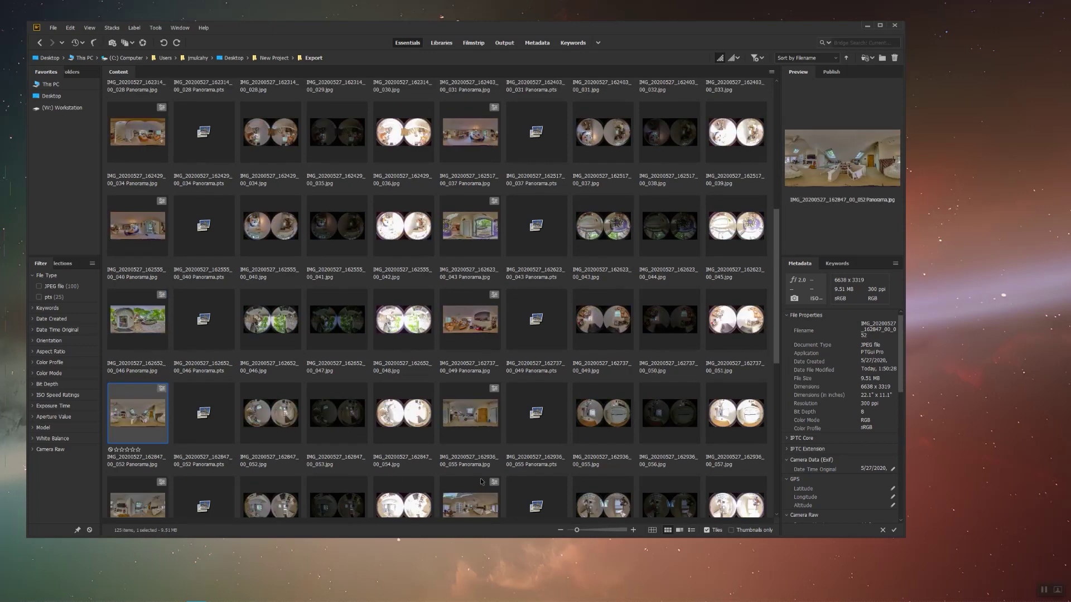
click(147, 427)
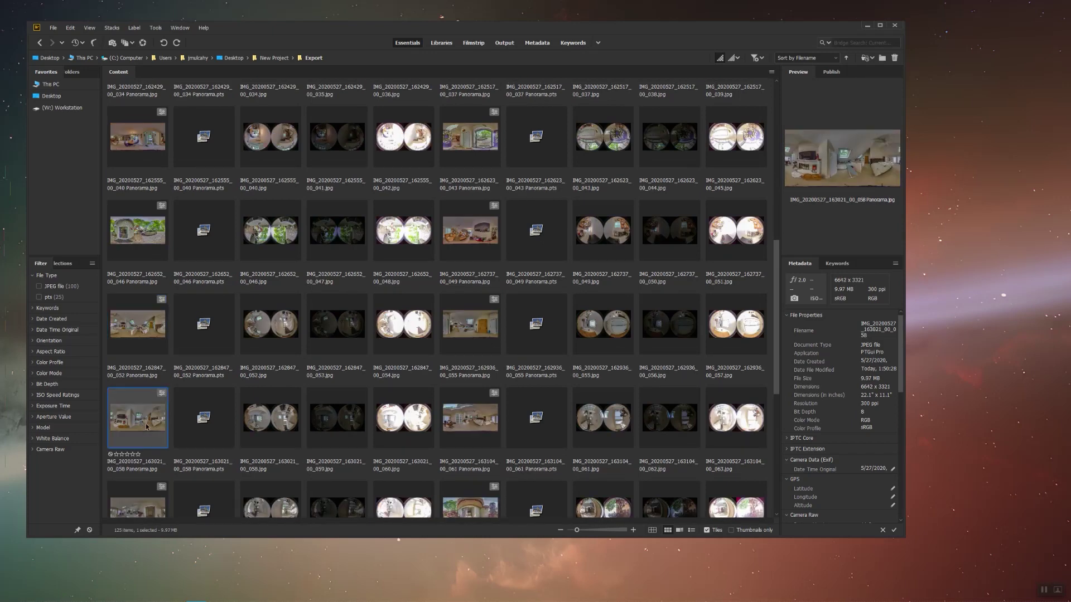
scroll(149, 425, down, 2)
click(150, 424)
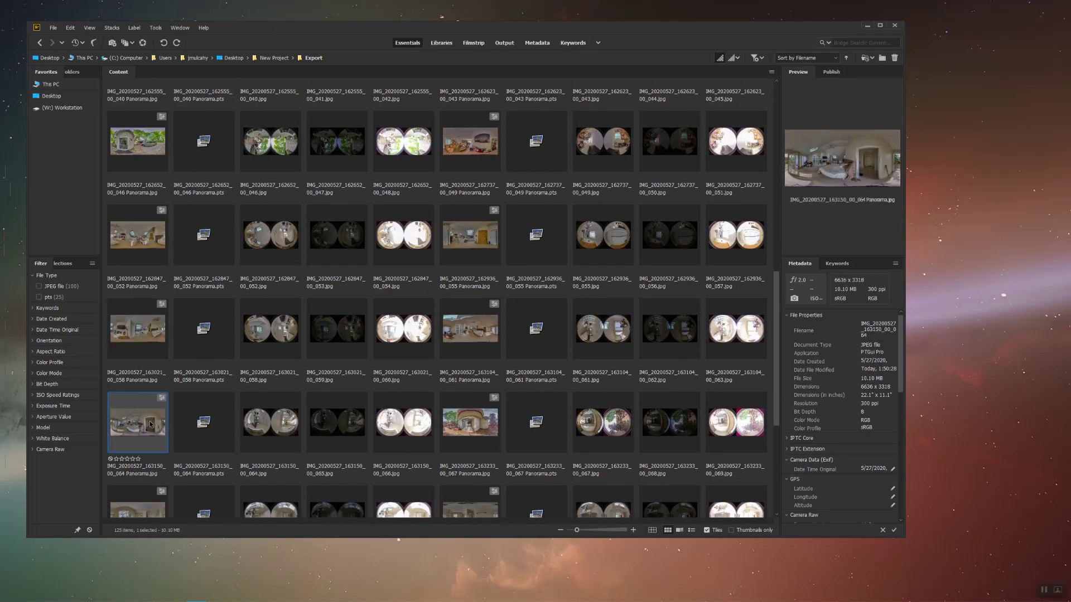
scroll(150, 423, down, 2)
click(150, 421)
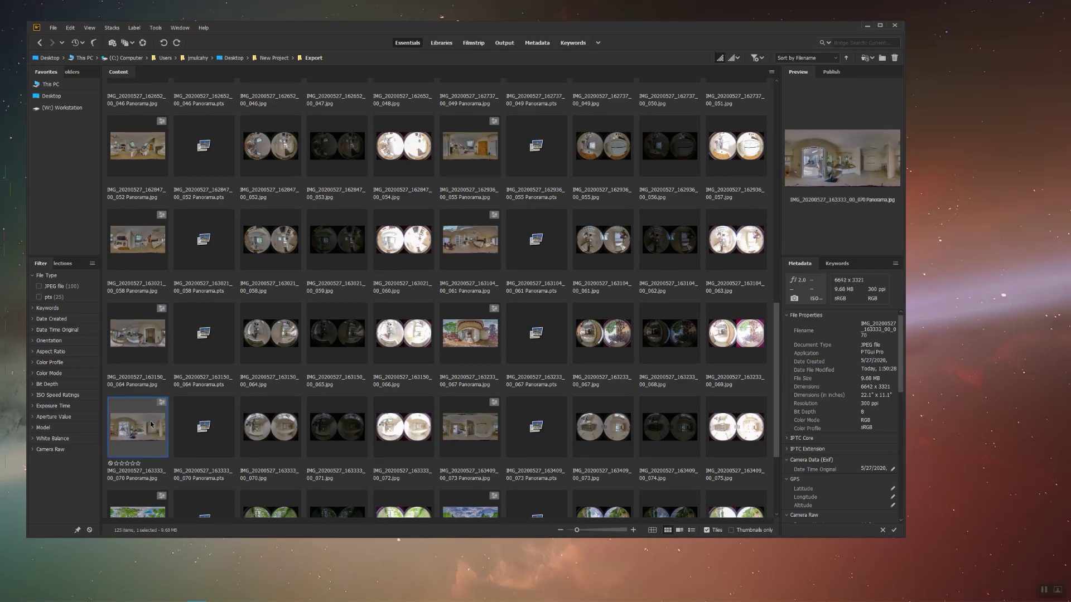
Step: Inspect IMG_20200527_163333_00_070 Panorama.jpg for stitching flaws in Camera Raw and leave without applying changes
right_click(150, 430)
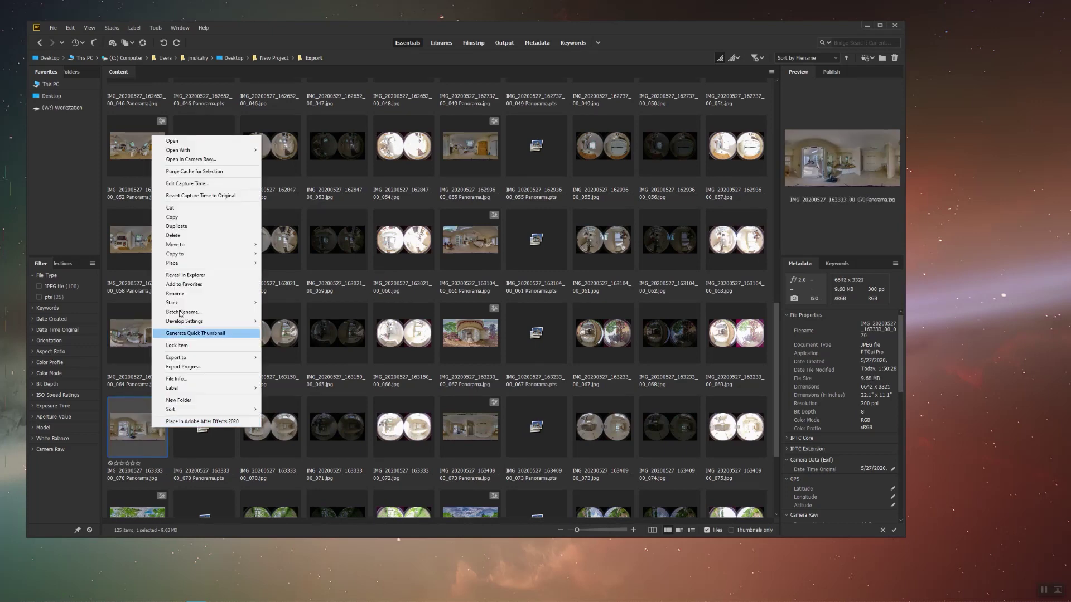
click(199, 159)
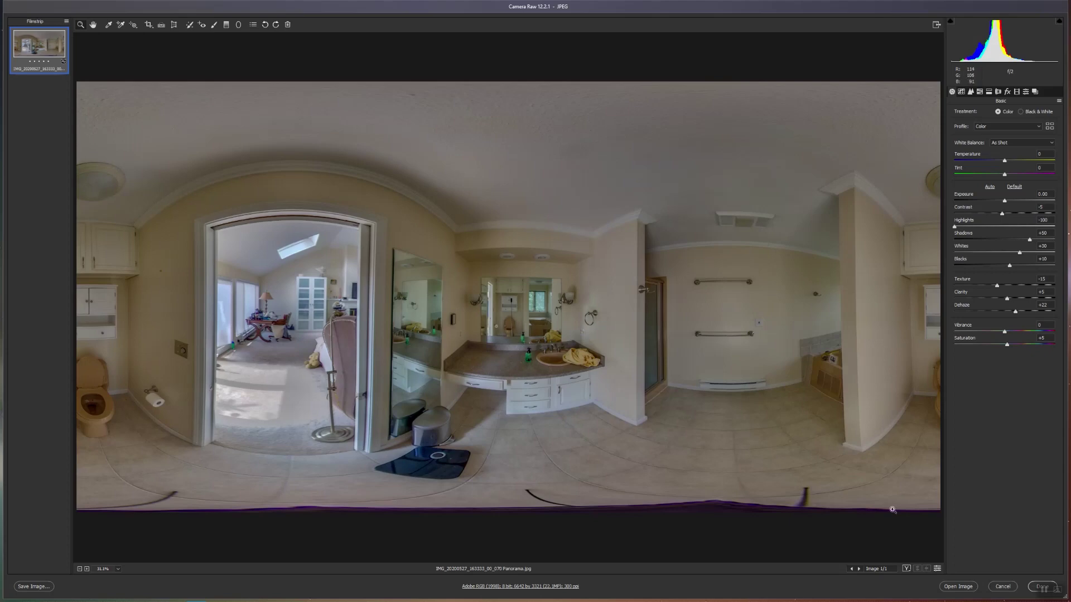
click(1004, 587)
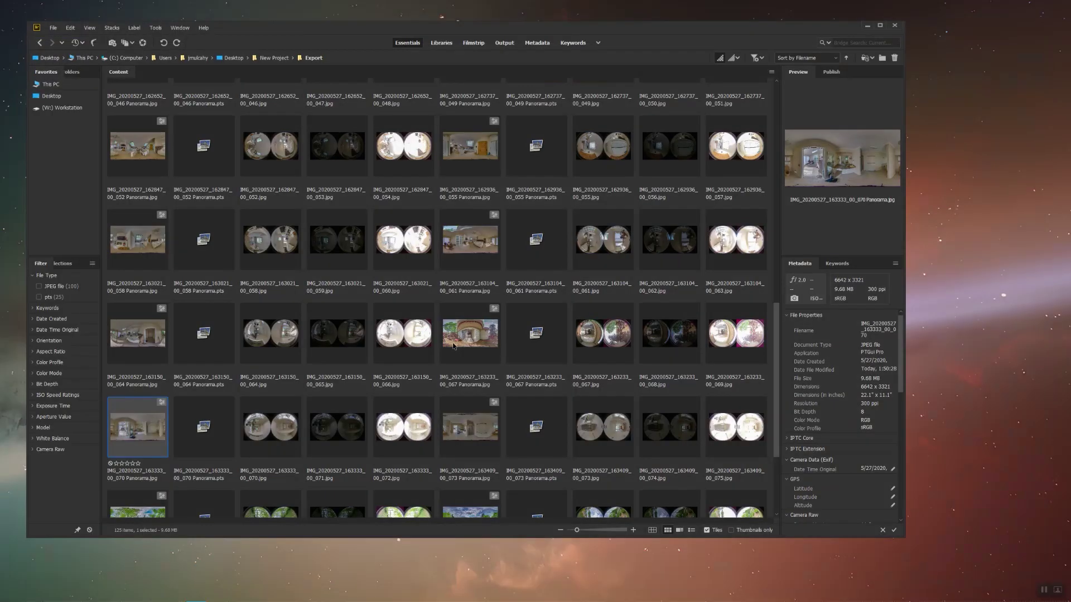
Step: Open IMG_20200527_163333_00_070 Panorama.pts in PTGui Pro and display its control points in a maximized window
click(194, 399)
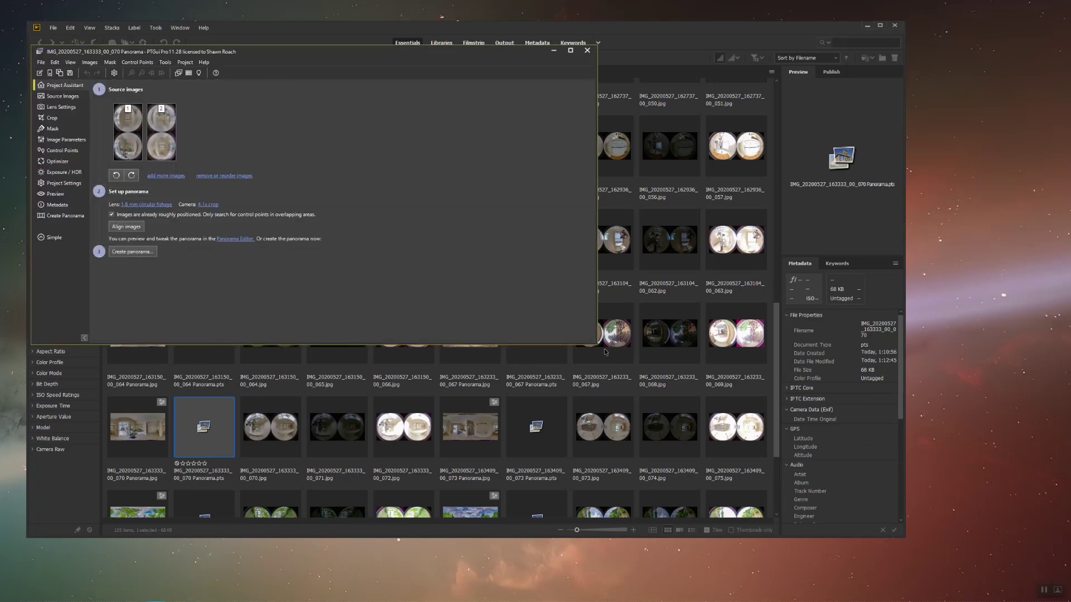
drag(595, 344, 722, 468)
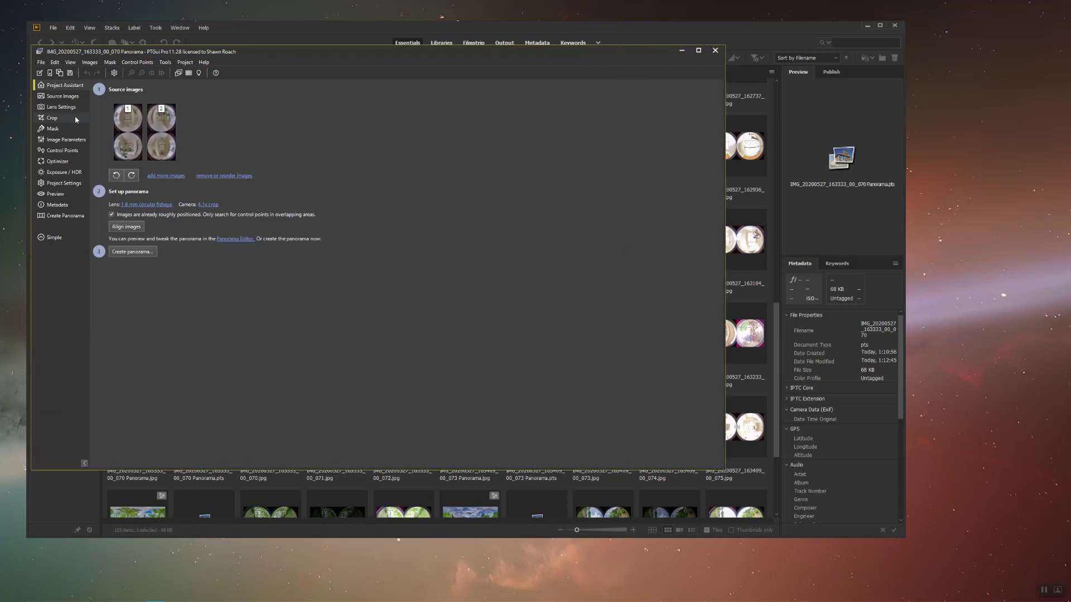
click(61, 152)
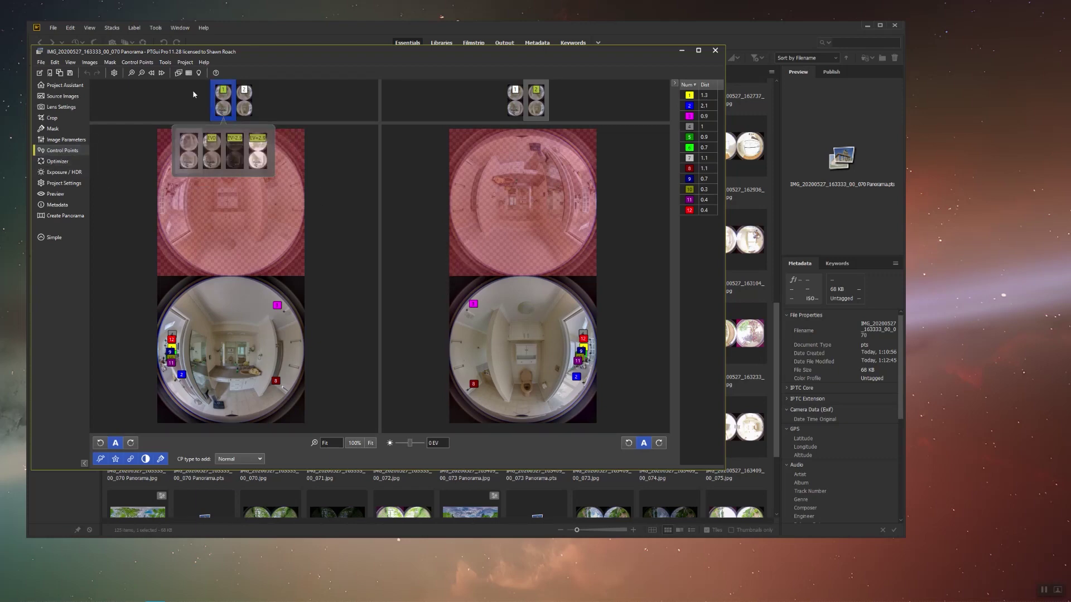
click(698, 50)
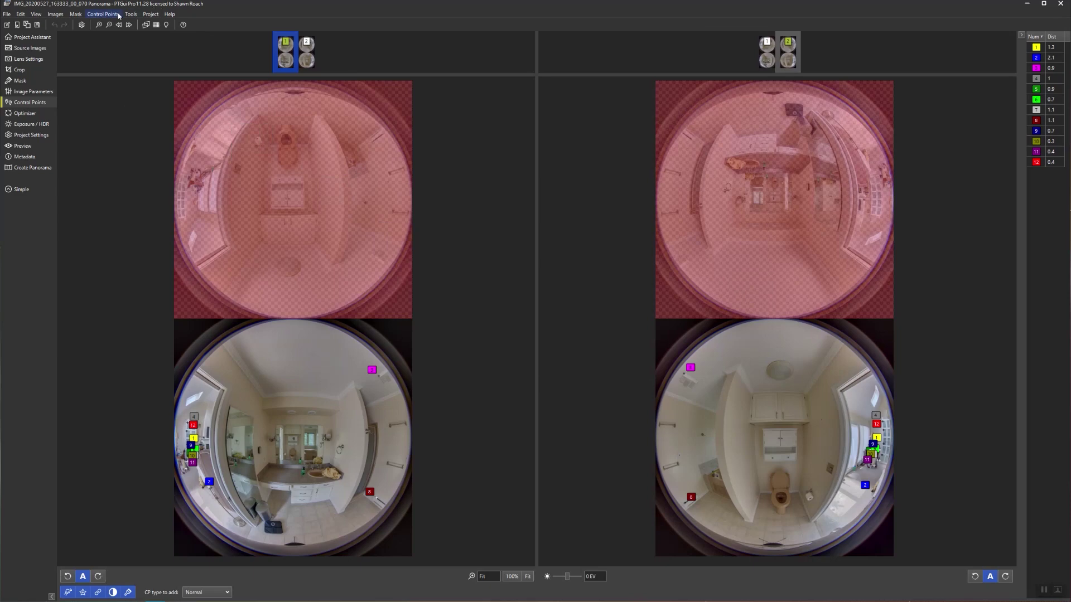
Step: Delete all control points from the IMG_20200527_163333_00_070 Panorama project
click(114, 15)
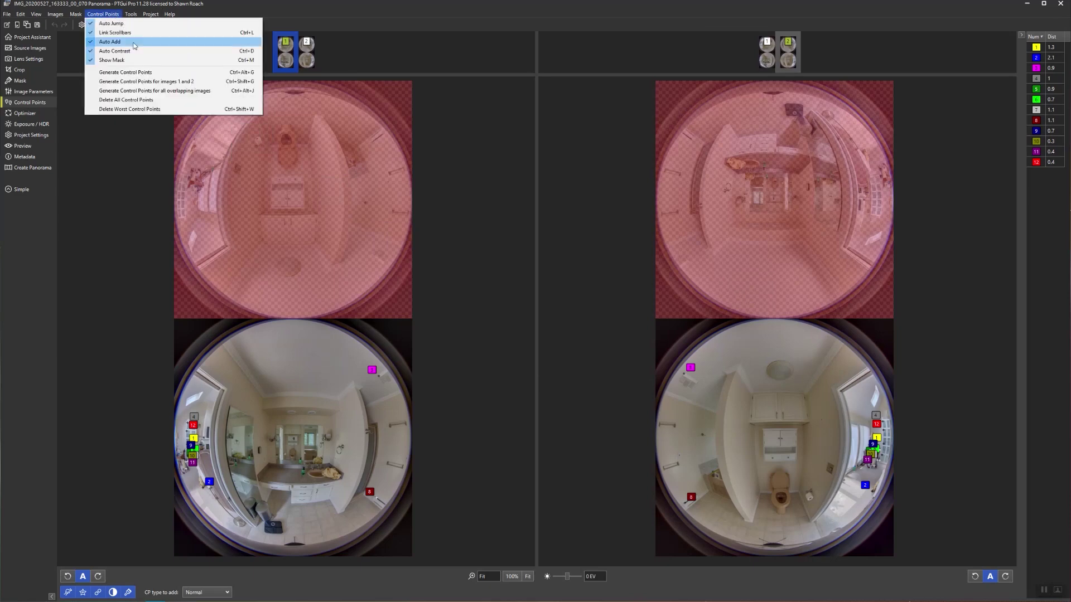
click(128, 100)
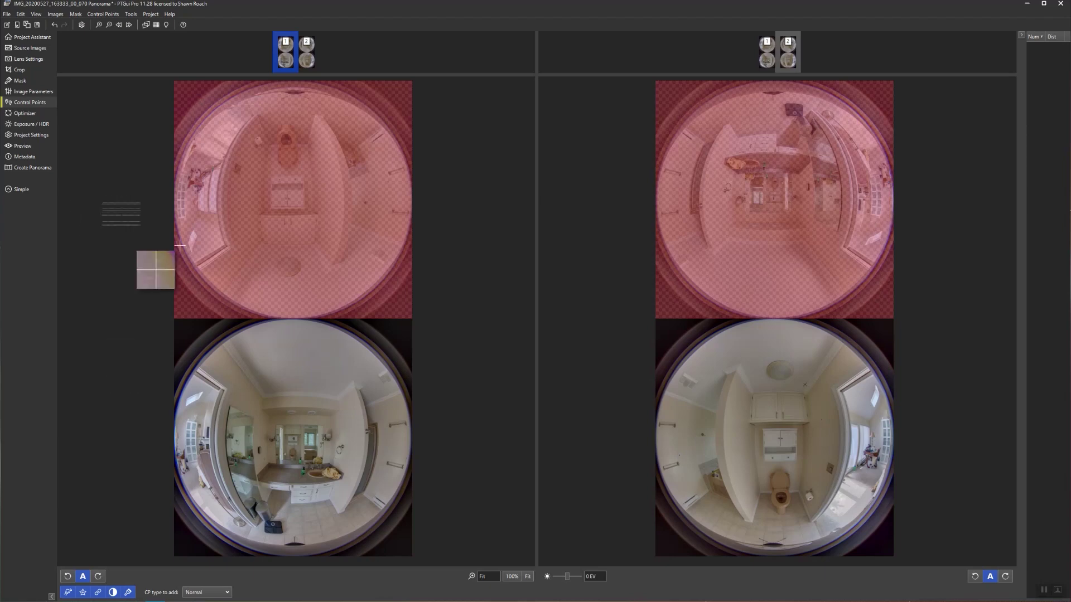
scroll(306, 478, up, 1)
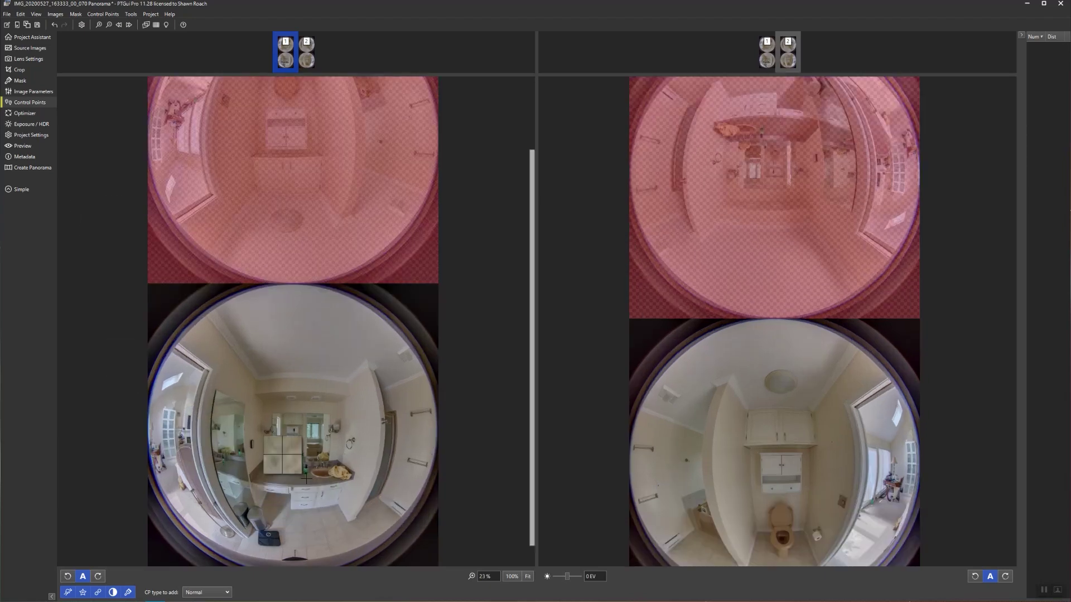
scroll(129, 427, up, 2)
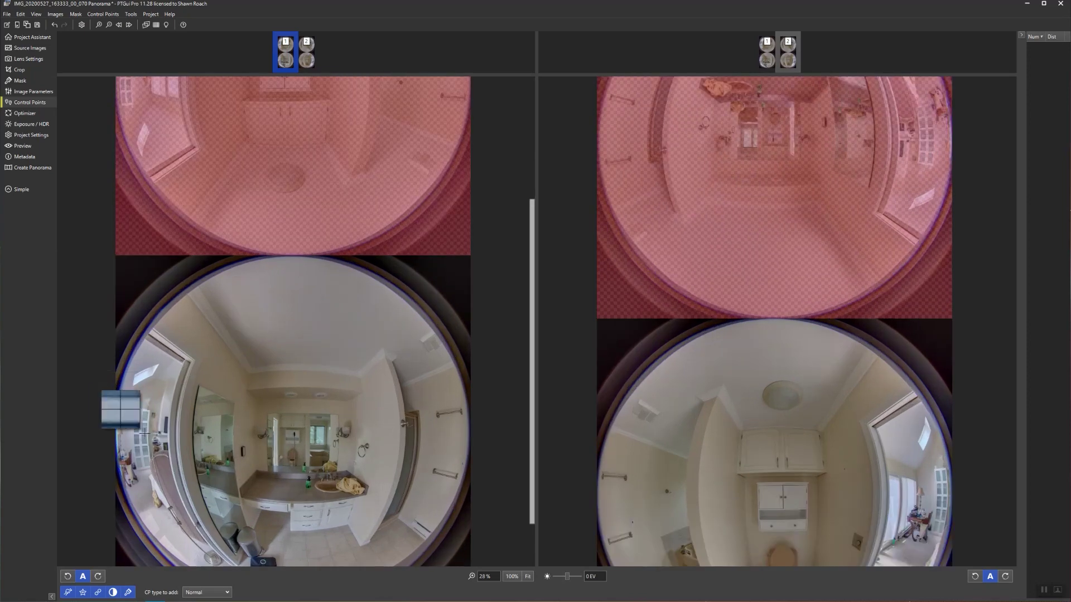
Step: Place a matching control point in both images at the lower-right corner of the white cabinet's upper-left glass pane
scroll(130, 427, up, 1)
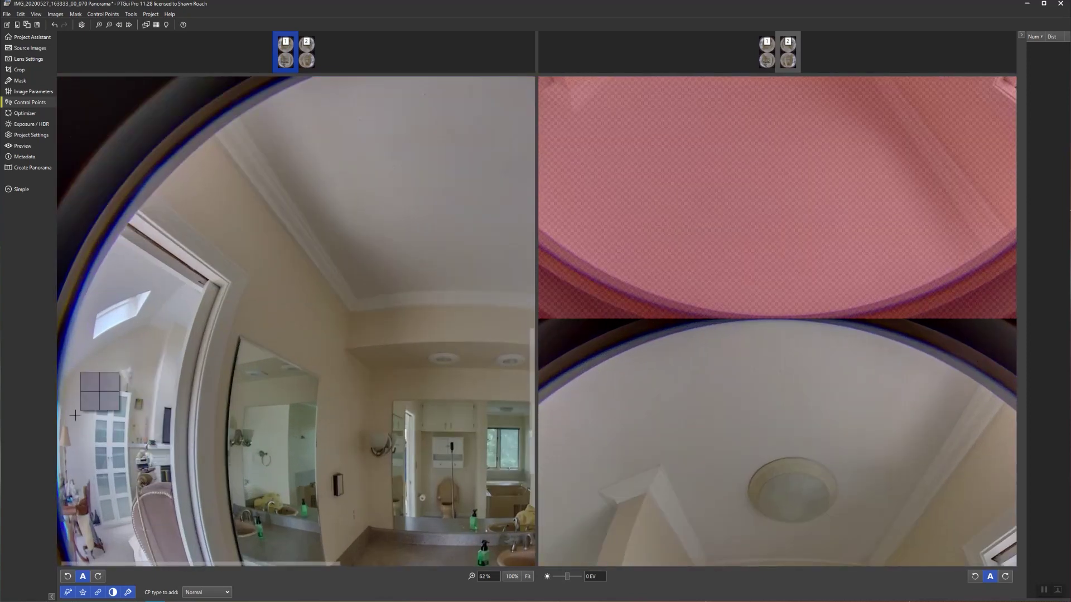
scroll(77, 416, up, 1)
scroll(78, 416, up, 3)
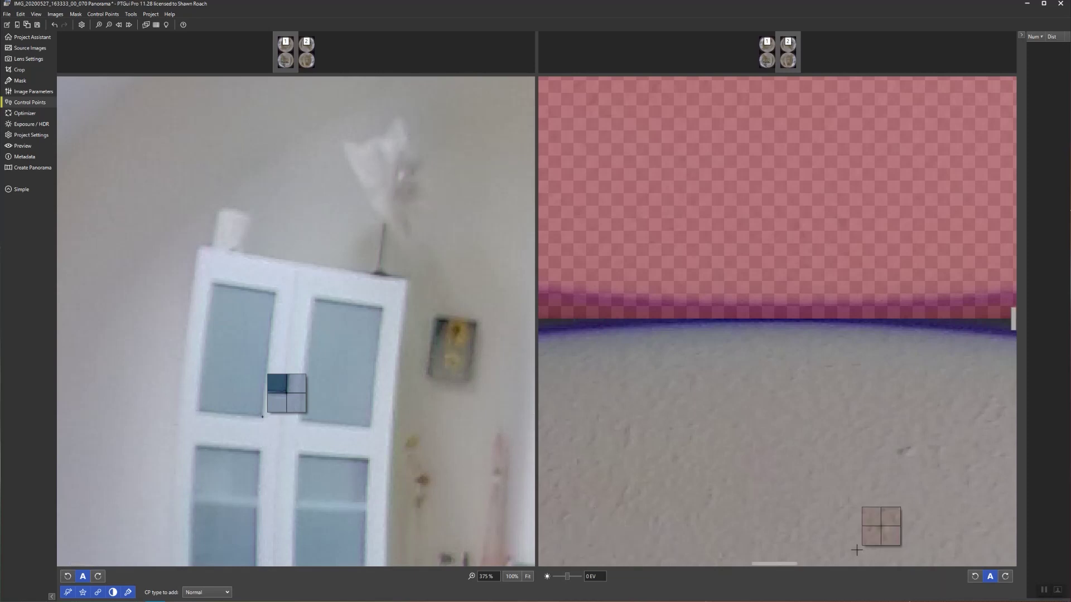
drag(792, 565, 886, 565)
drag(1015, 321, 1014, 442)
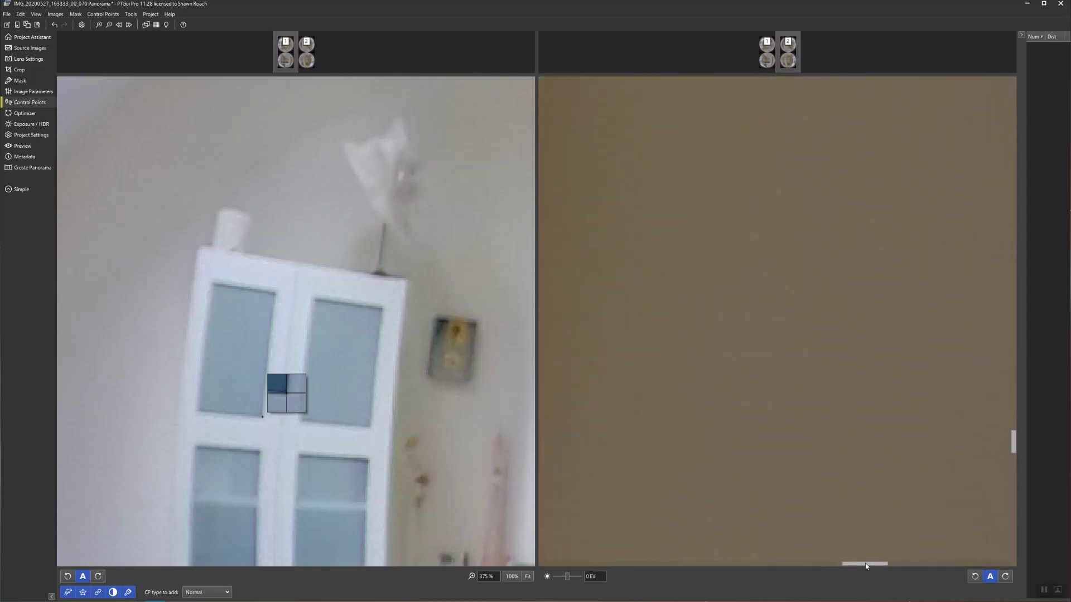
drag(864, 563, 777, 564)
scroll(746, 517, down, 3)
scroll(746, 518, down, 5)
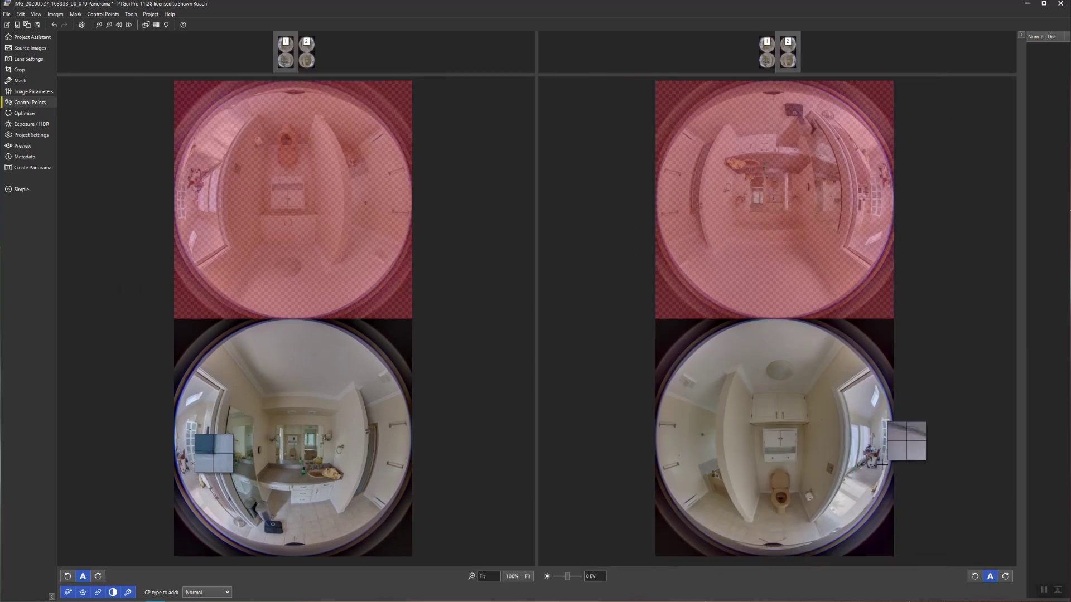
scroll(898, 426, up, 2)
scroll(898, 426, up, 1)
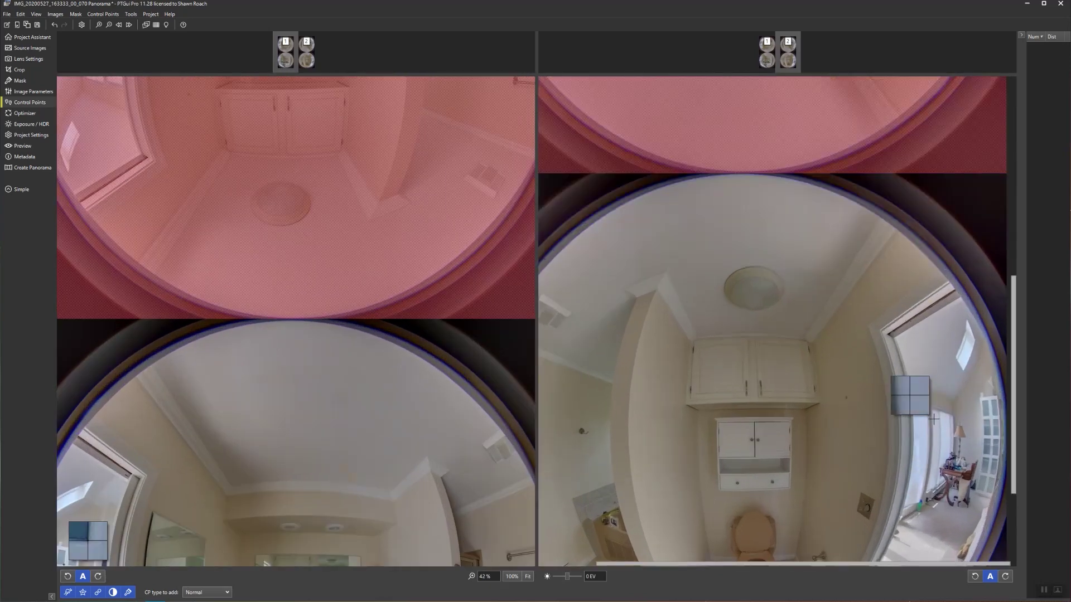
scroll(1010, 427, up, 1)
scroll(894, 384, up, 7)
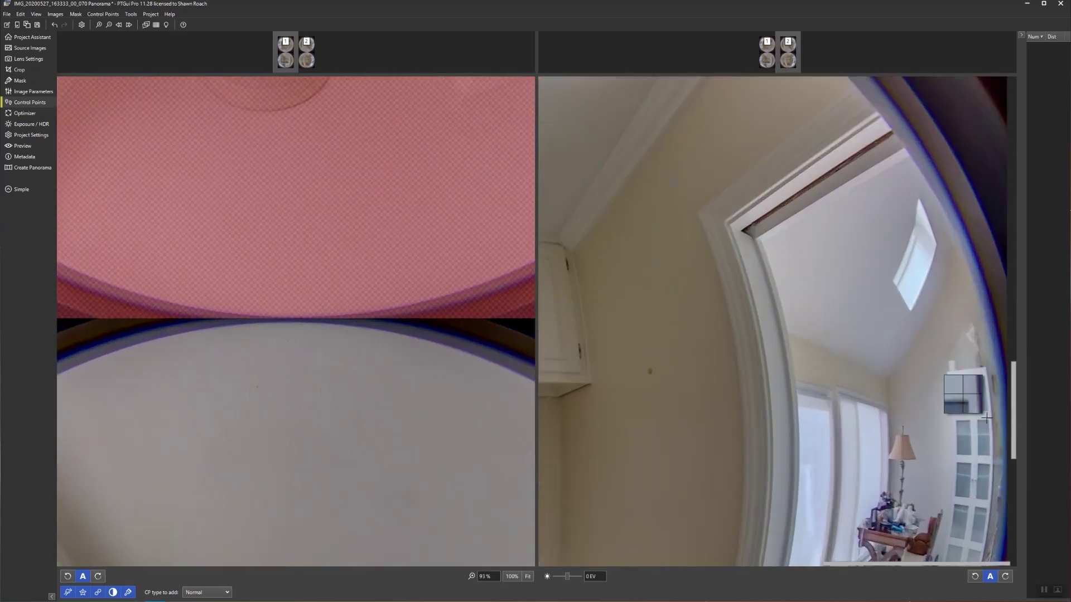
scroll(895, 384, up, 2)
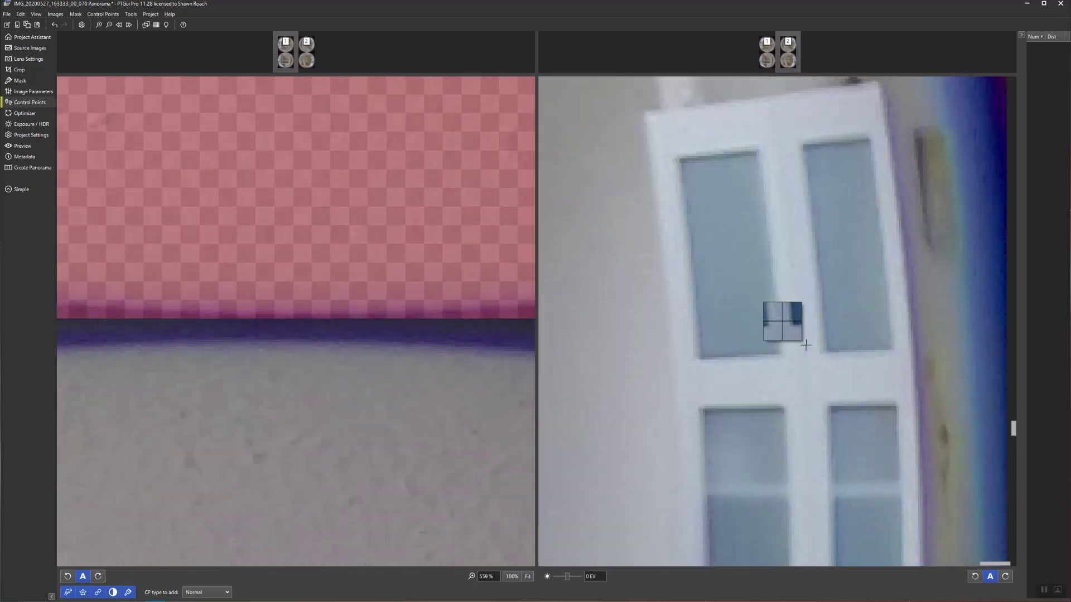
click(779, 354)
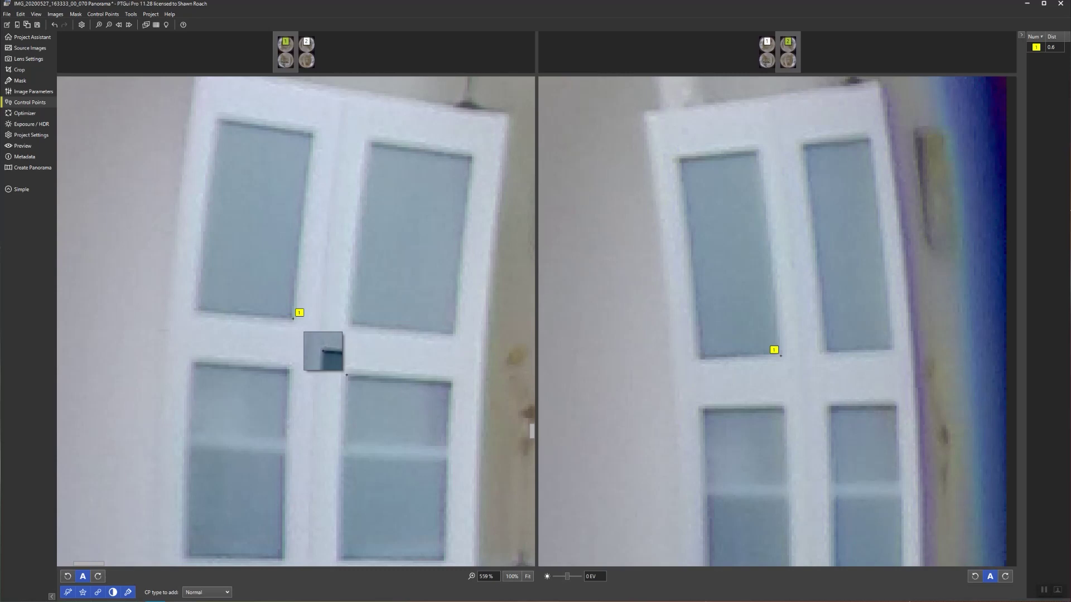
Step: Add two more control point pairs on the cabinet, at the upper-left corners of the lower-right and upper-right glass panes
click(830, 405)
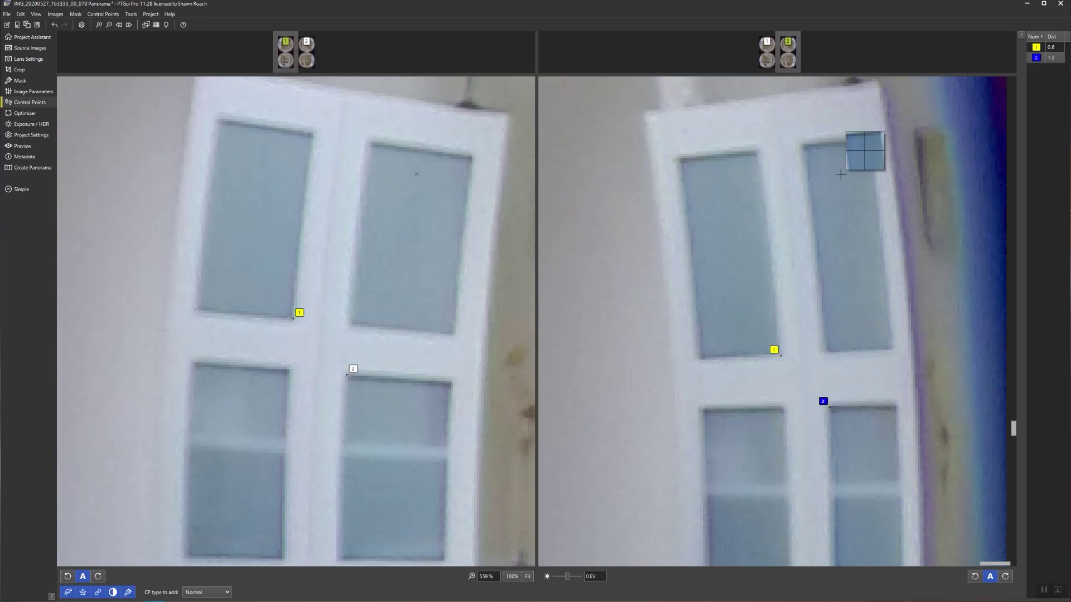
click(812, 143)
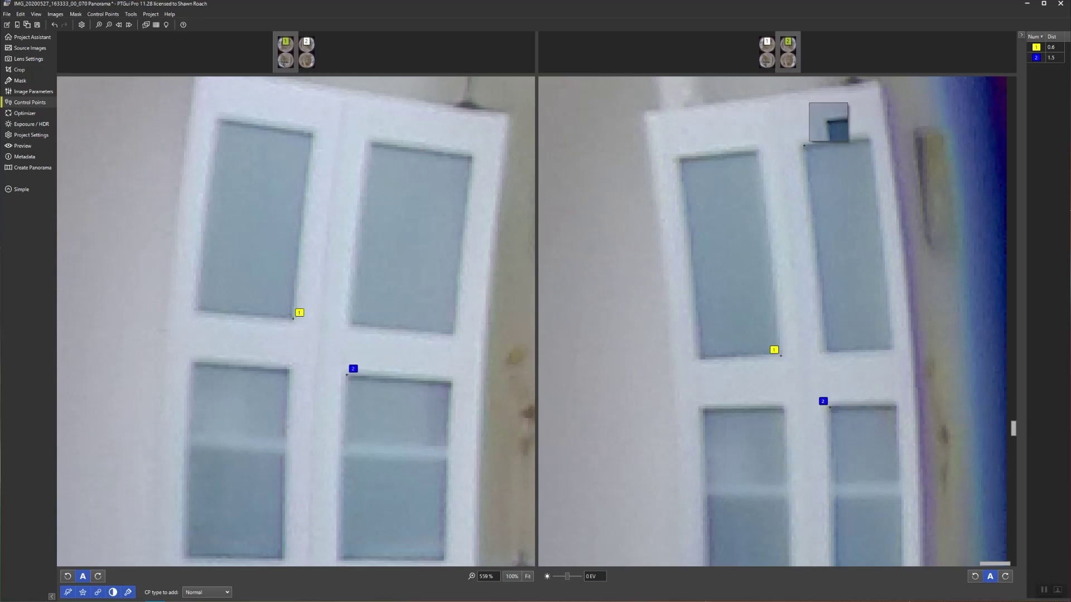
drag(385, 147, 372, 143)
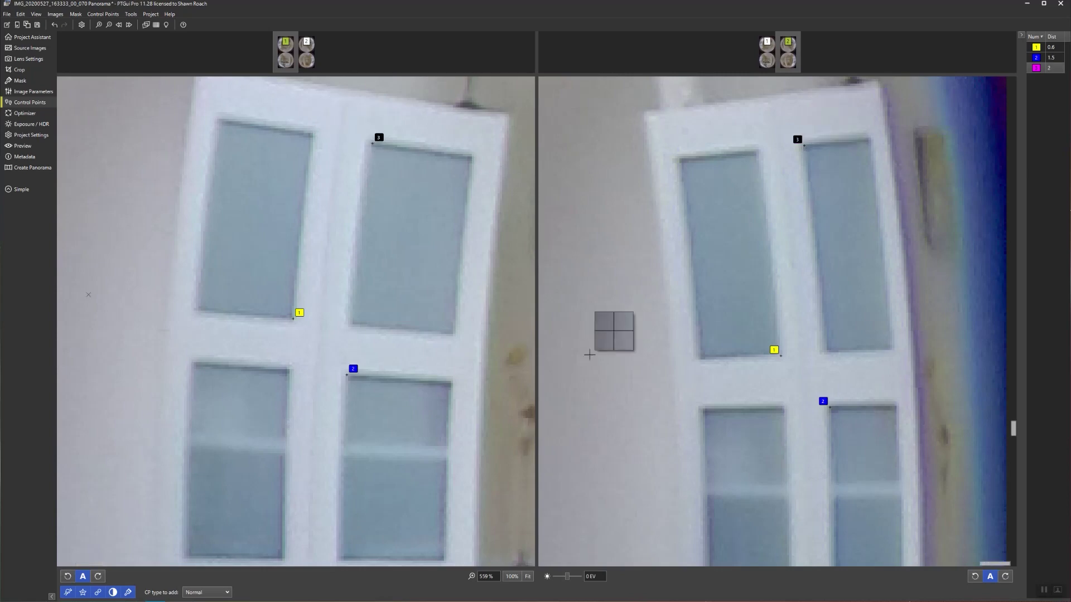
Step: Add control point pairs at both ends of the upper towel bar in the two images
scroll(365, 414, down, 3)
scroll(444, 419, down, 10)
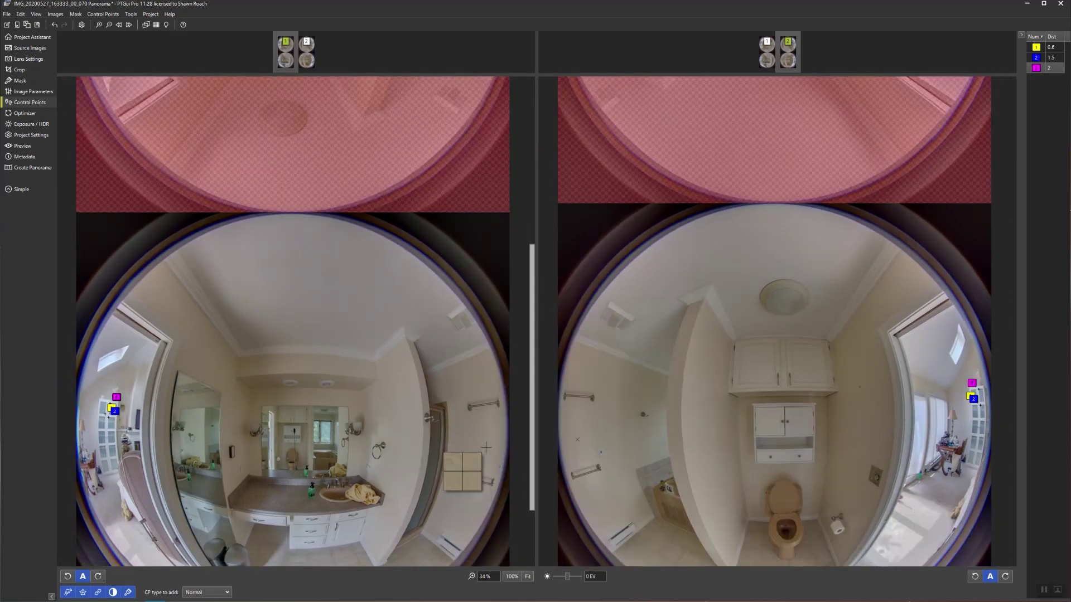
scroll(487, 397, up, 6)
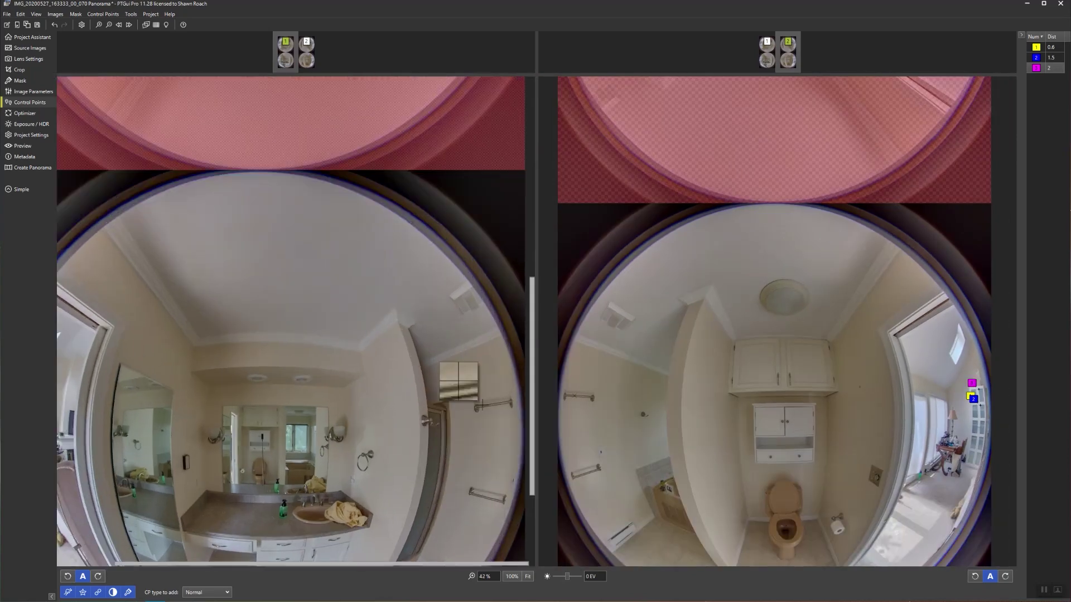
scroll(469, 395, up, 3)
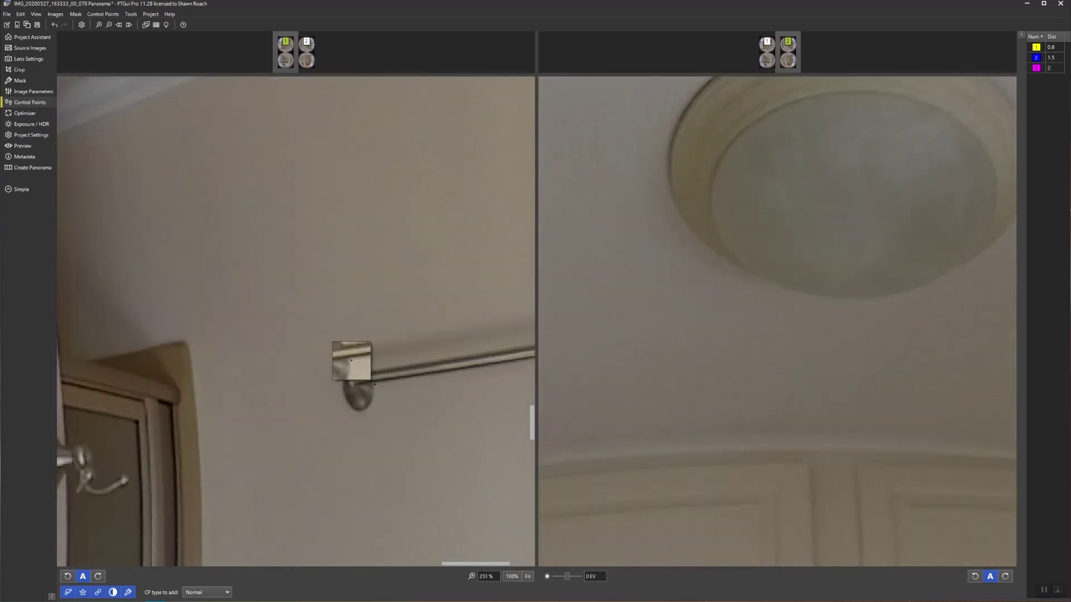
scroll(776, 440, down, 7)
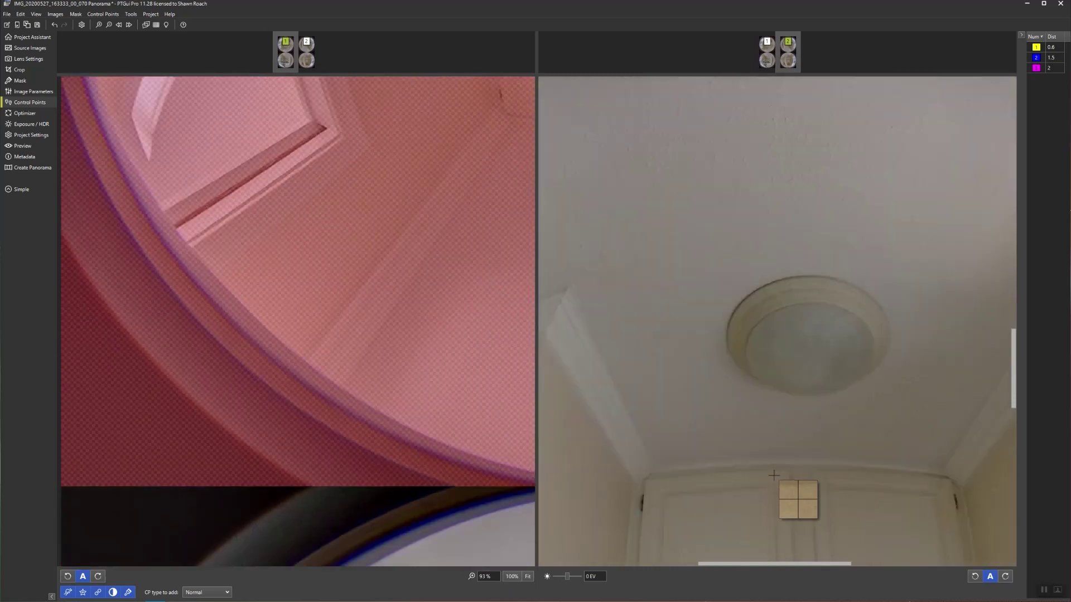
scroll(781, 471, down, 1)
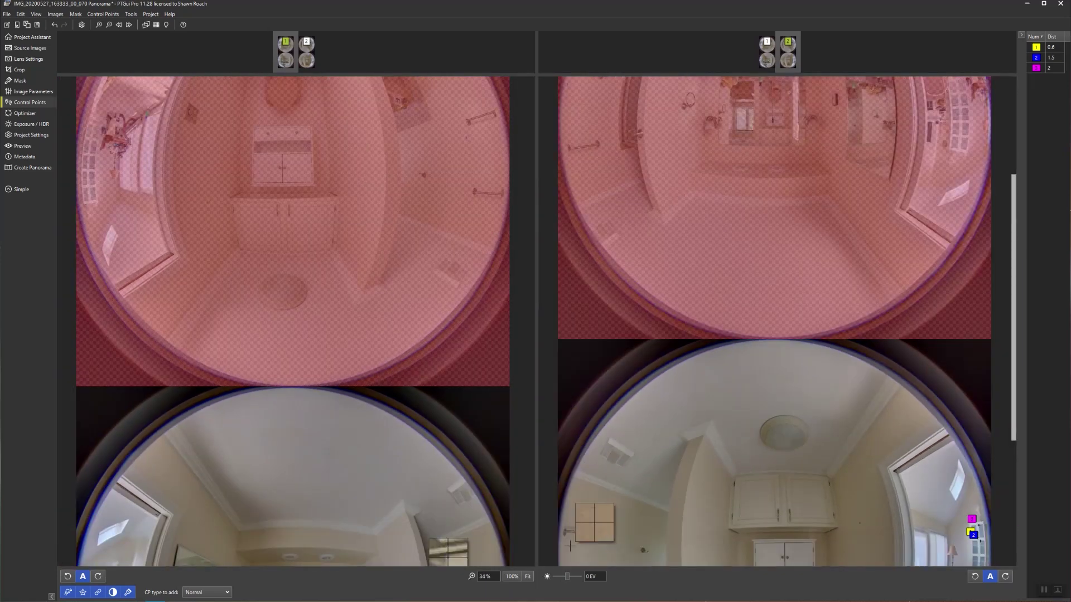
scroll(570, 547, up, 7)
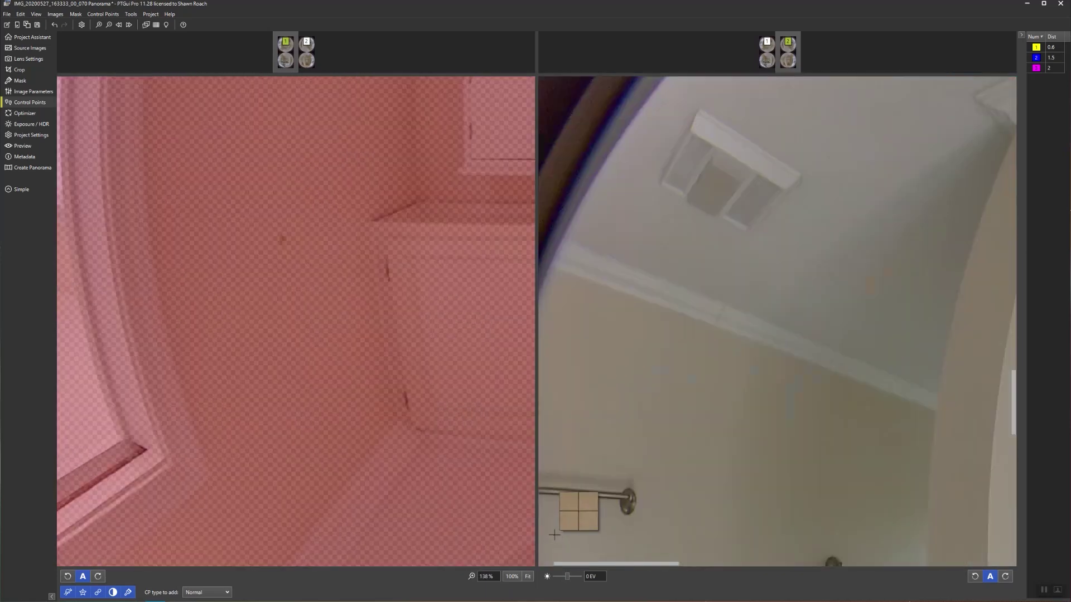
drag(597, 564, 580, 563)
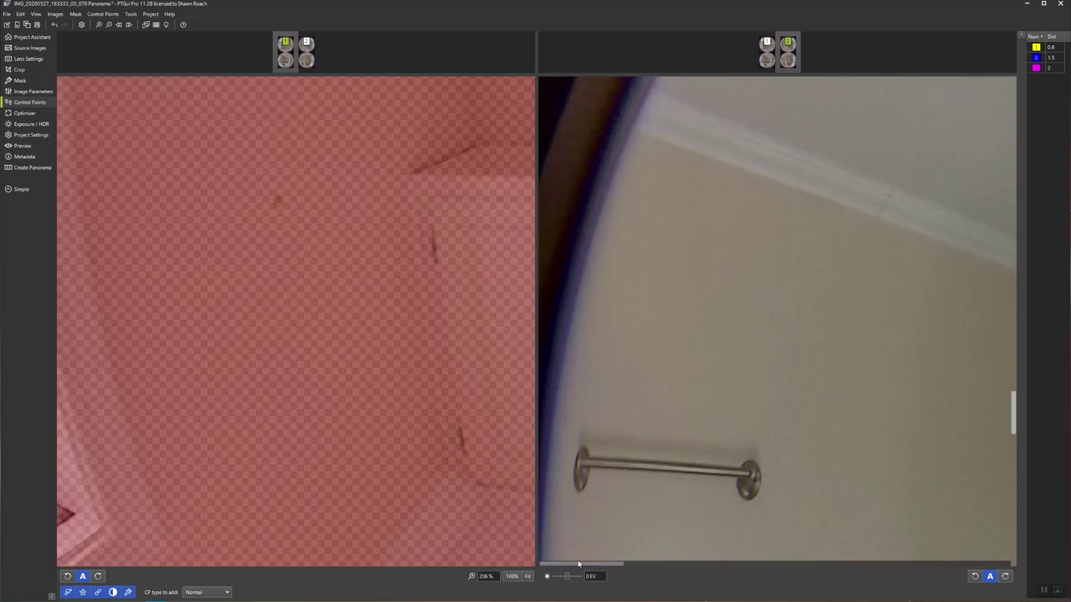
click(590, 467)
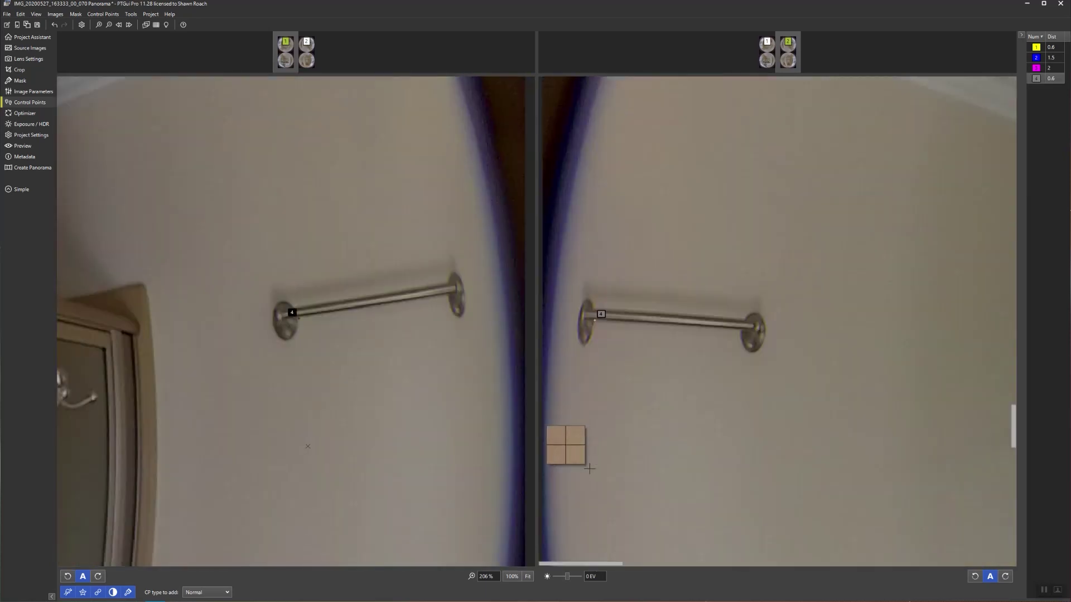
click(446, 294)
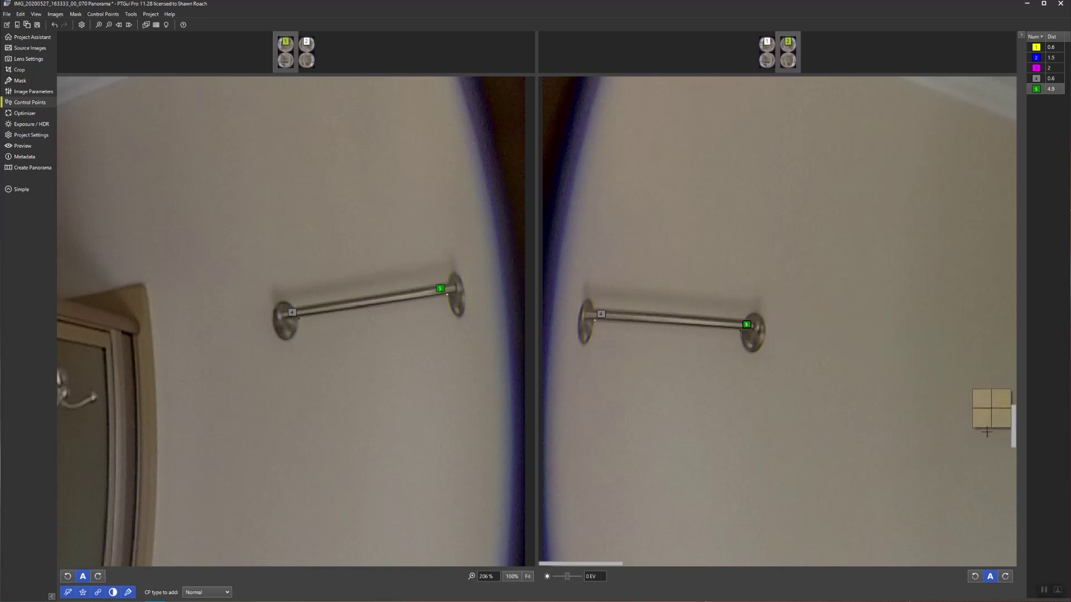
Step: Add a control point pair at one end of the lower towel bar and fine-tune its position in image 2
scroll(1014, 426, down, 1)
drag(1014, 426, 1001, 450)
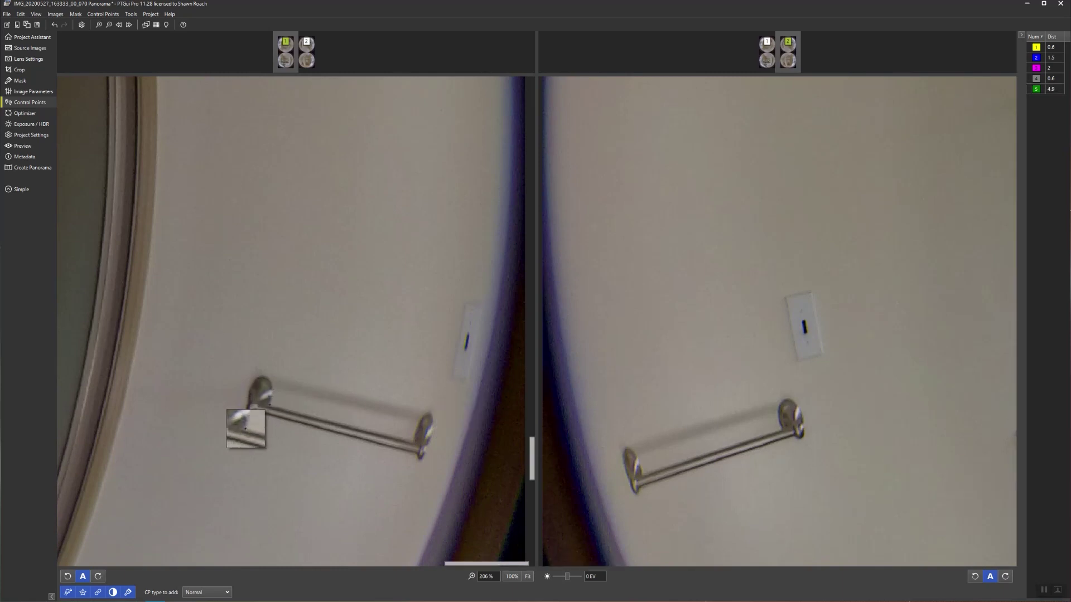
click(269, 403)
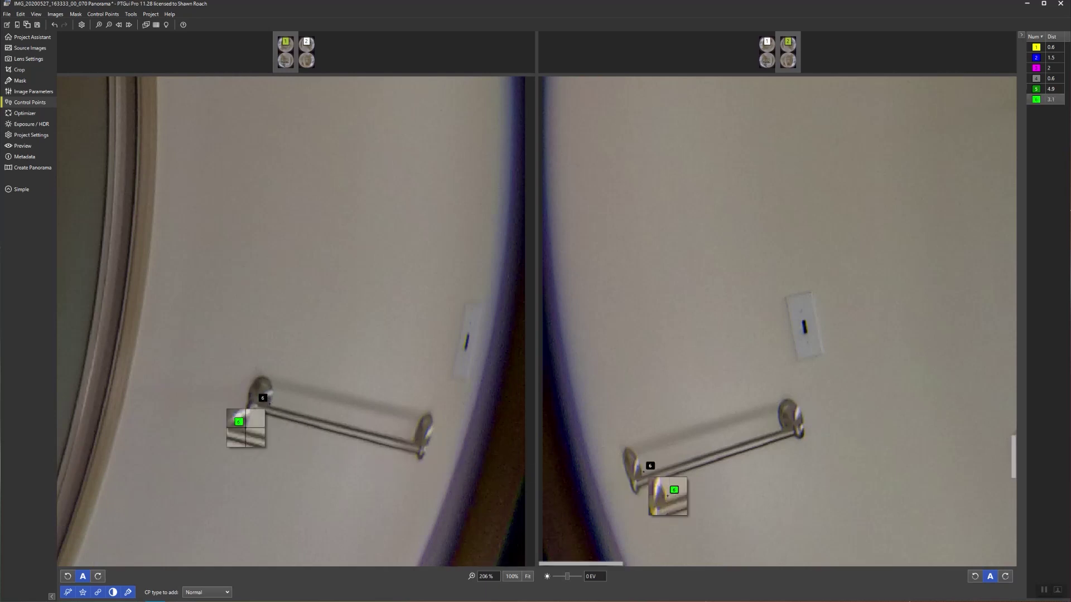
drag(643, 471, 643, 477)
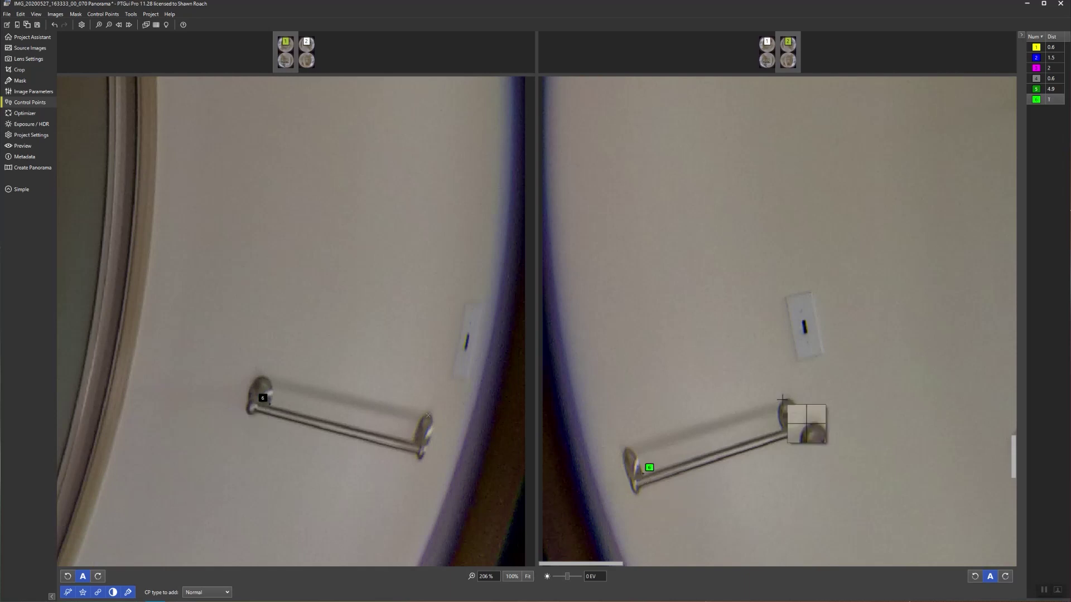
Step: Optimize the panorama with the new control points, accept the result, and preview the stitch in the Panorama Editor
click(43, 42)
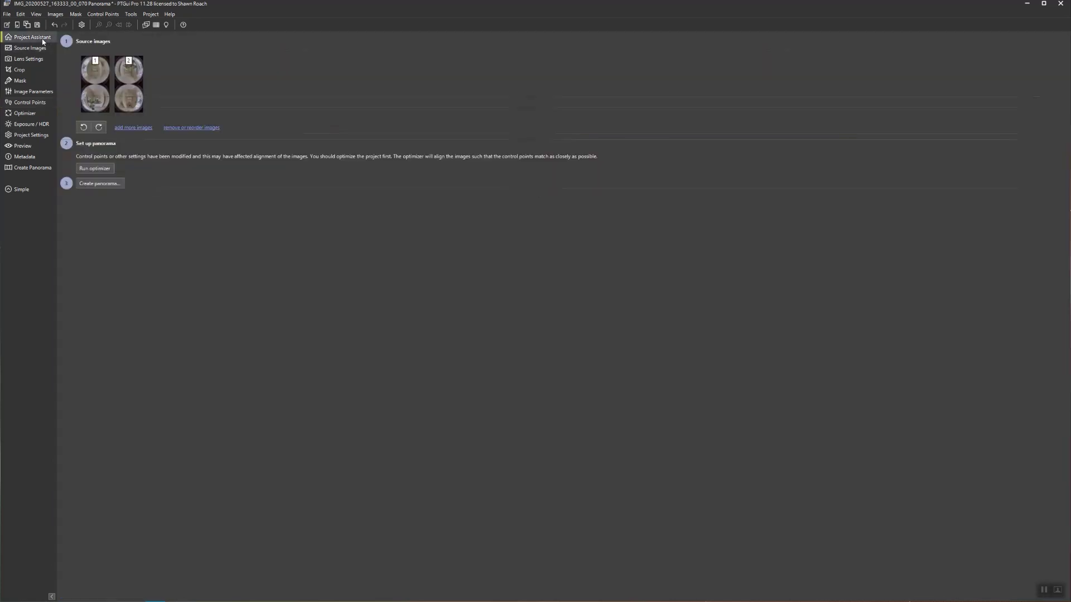
click(93, 169)
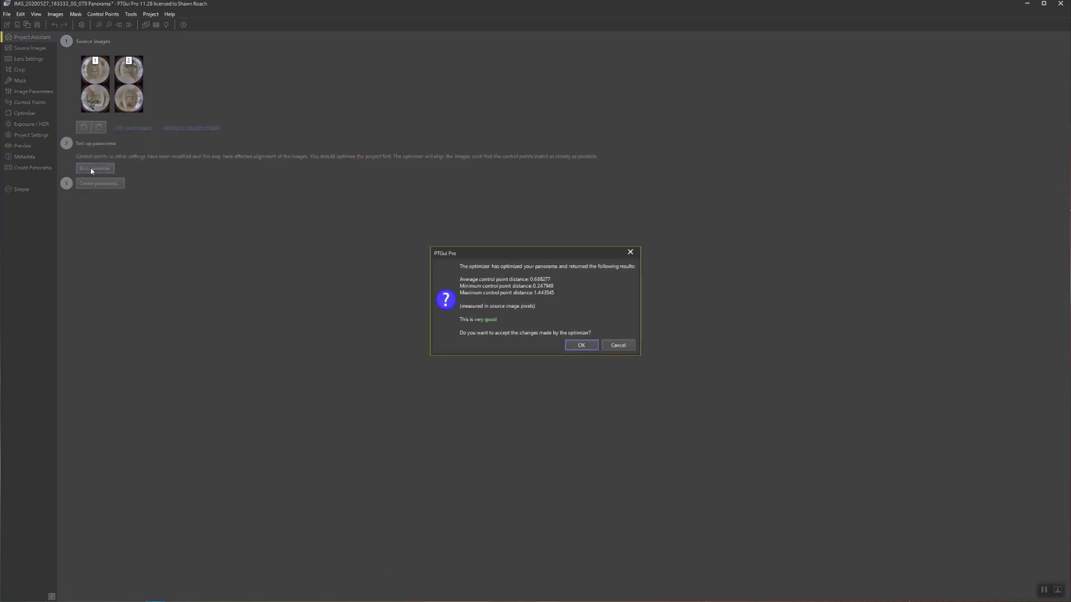
click(569, 344)
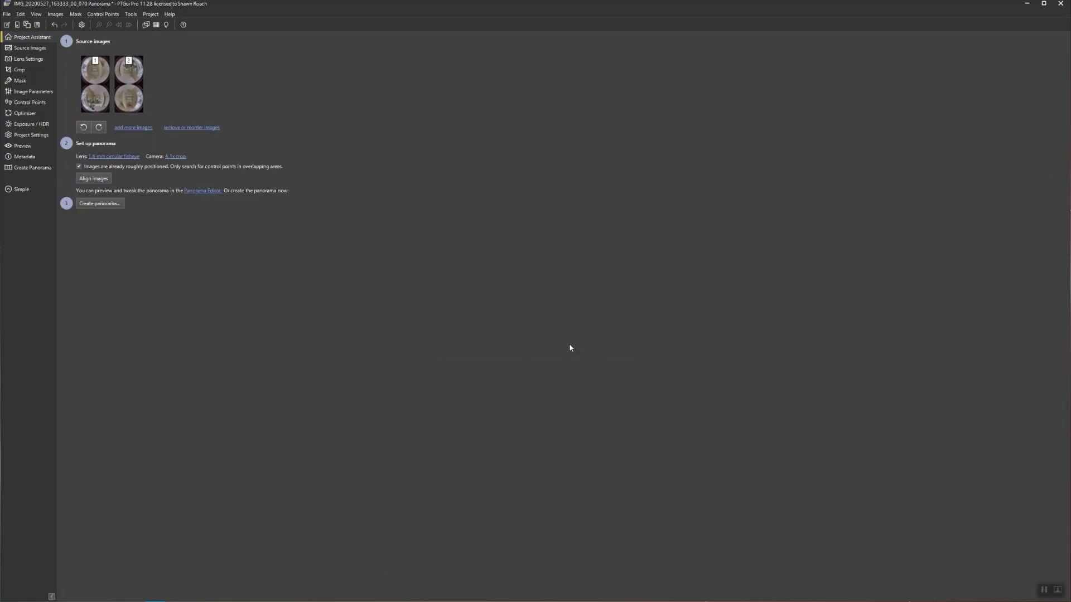
click(198, 192)
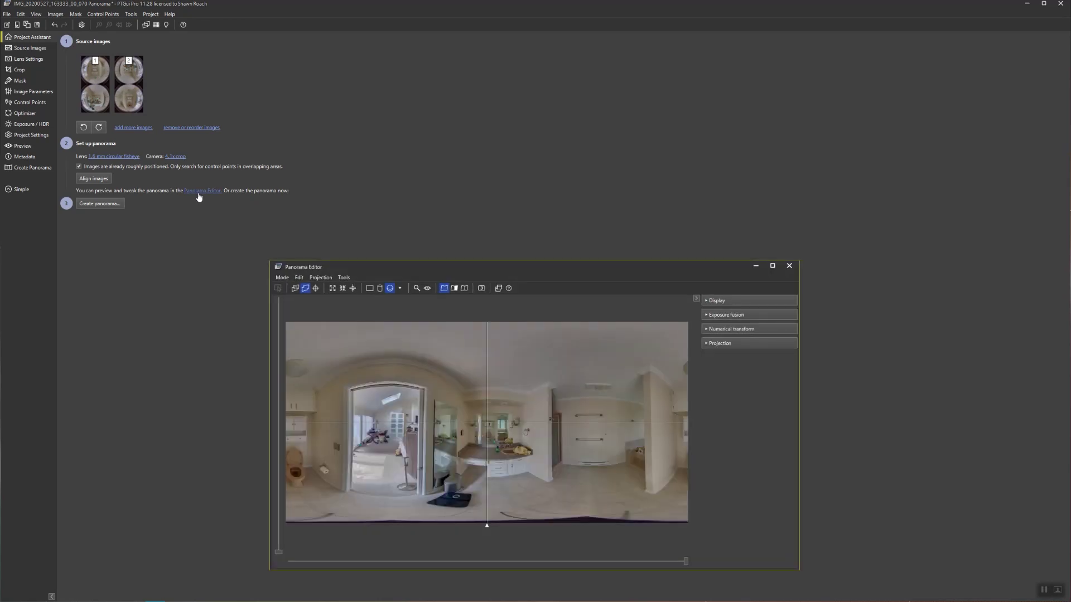
click(790, 267)
Step: Create the exposure-fused JPEG panorama, overwriting the existing IMG_20200527_163333_00_070 Panorama.jpg
click(100, 204)
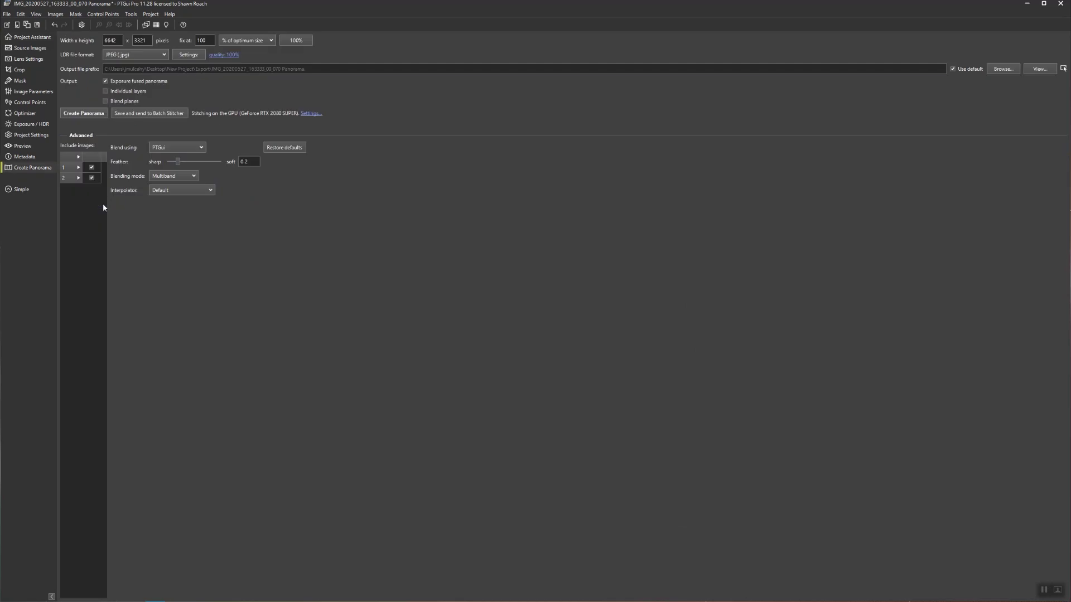
click(93, 115)
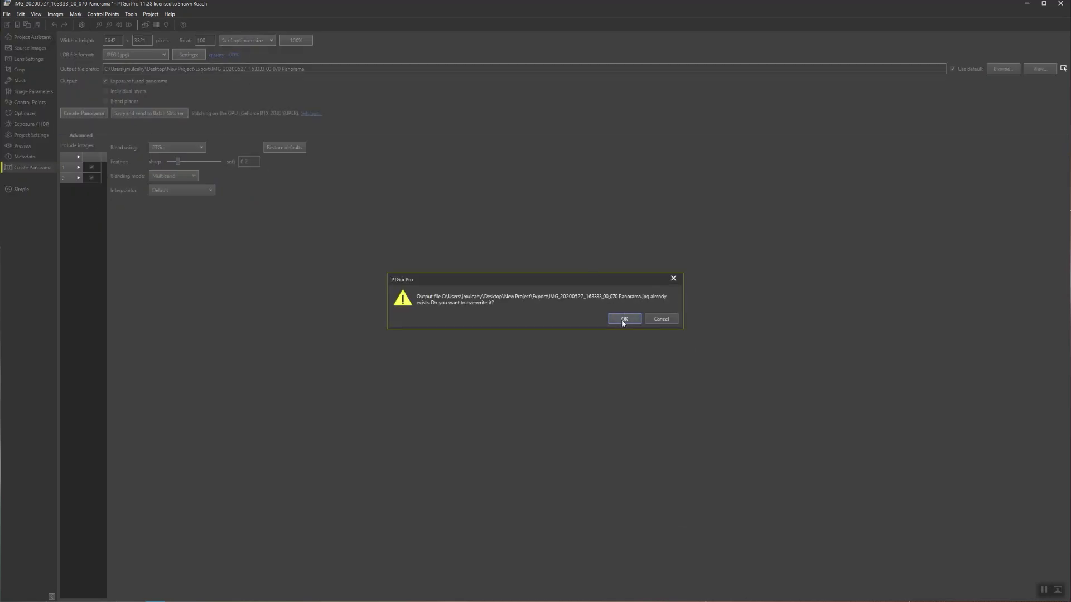
click(623, 319)
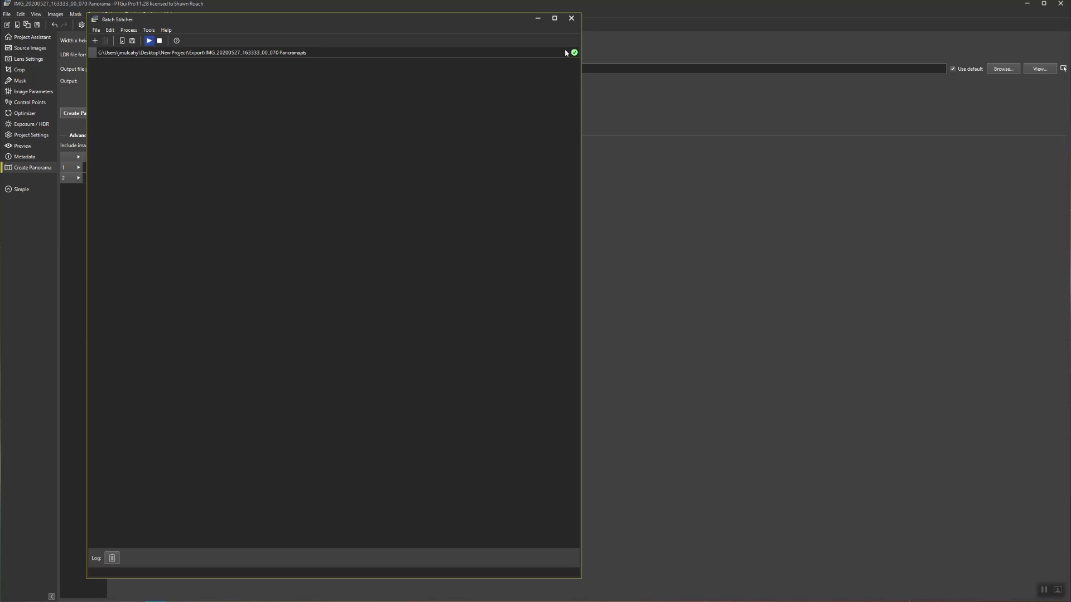
Step: Close the Batch Stitcher and PTGui Pro, and preview the re-stitched IMG_20200527_163333_00_070 Panorama.jpg in Bridge
click(572, 19)
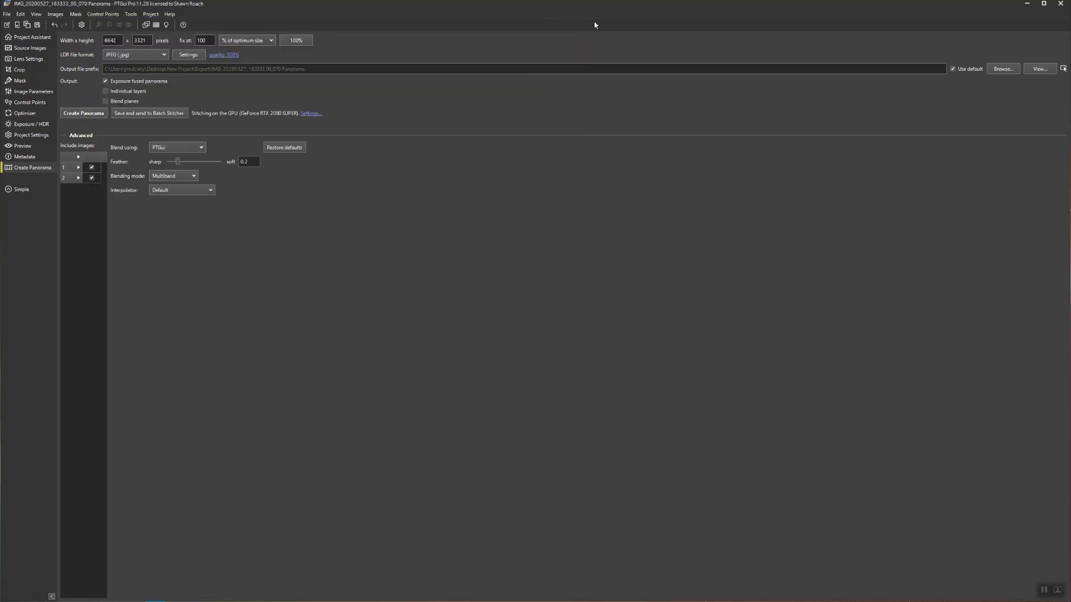
click(1063, 5)
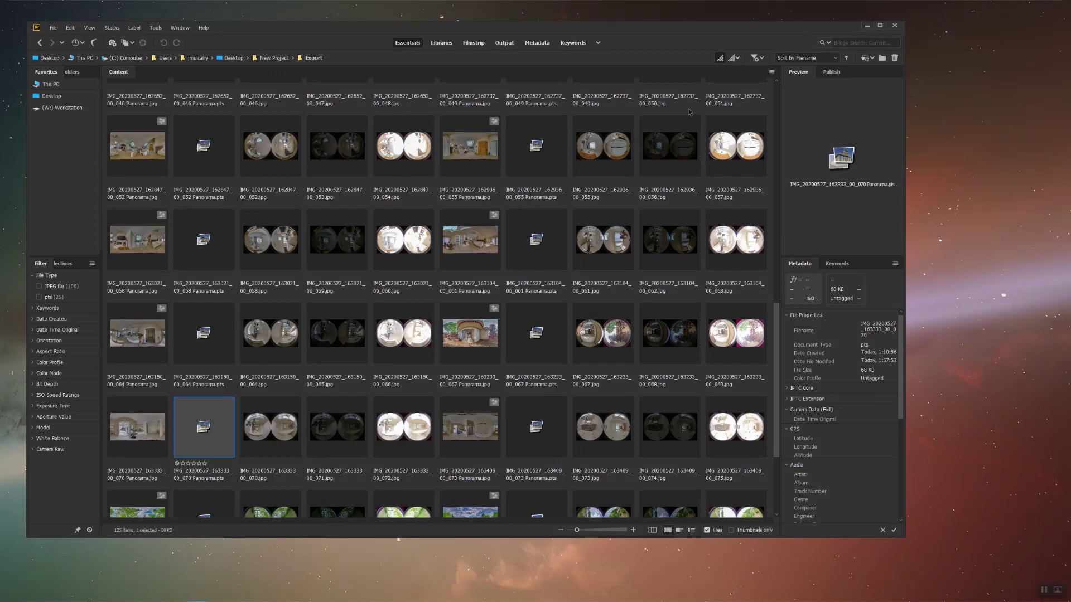
click(127, 430)
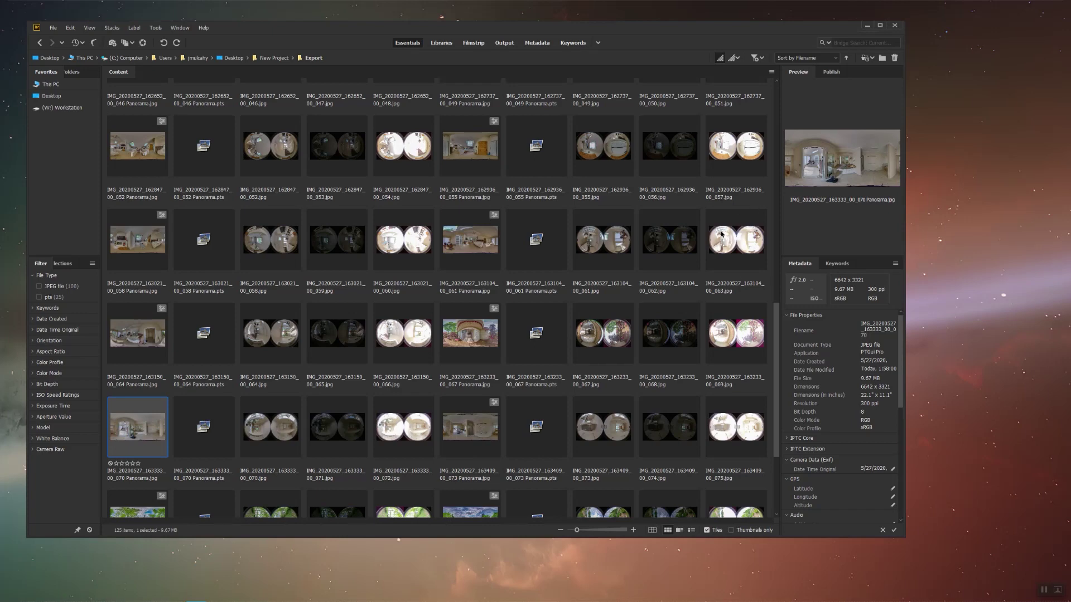
Step: Select the first ten finished panorama JPEGs in the Export folder, from 001 Panorama.jpg through 037 Panorama.jpg
drag(775, 329, 833, 84)
click(150, 125)
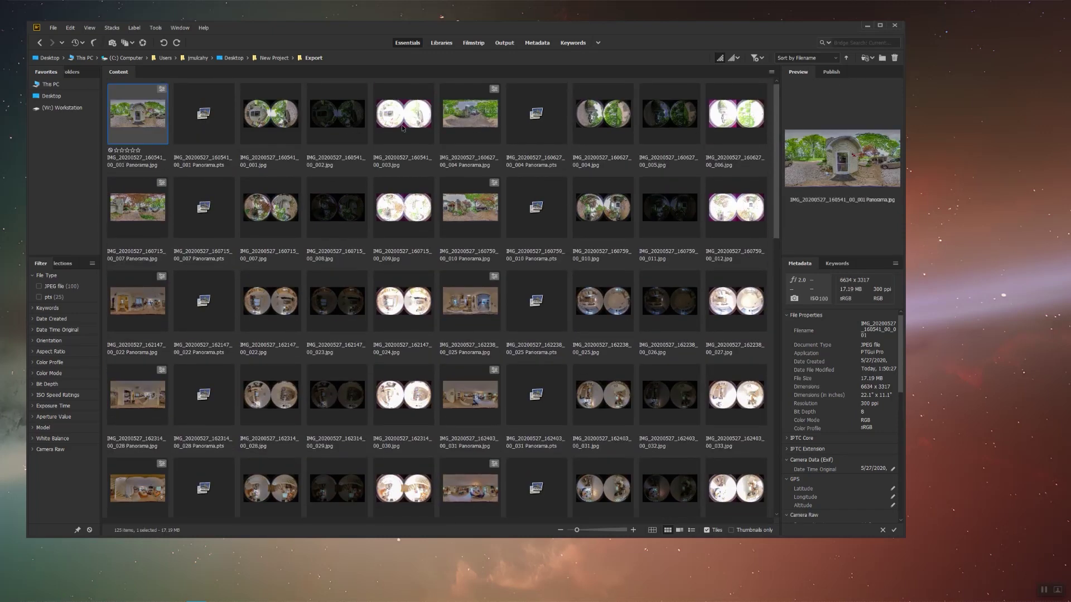
ctrl+click(471, 114)
ctrl+click(138, 208)
ctrl+click(470, 207)
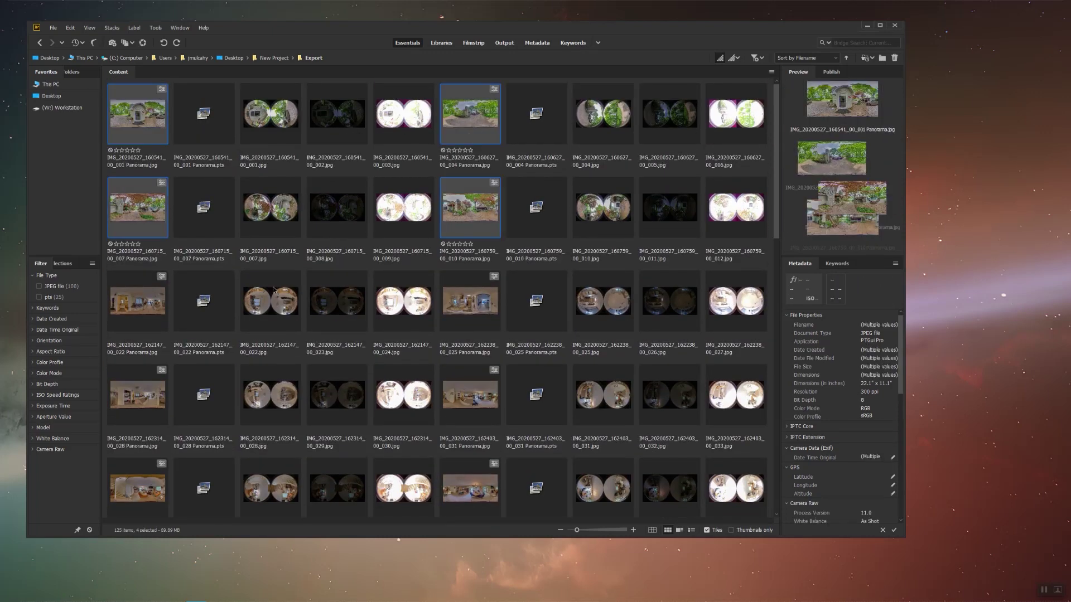
ctrl+click(470, 301)
ctrl+click(137, 301)
ctrl+click(144, 406)
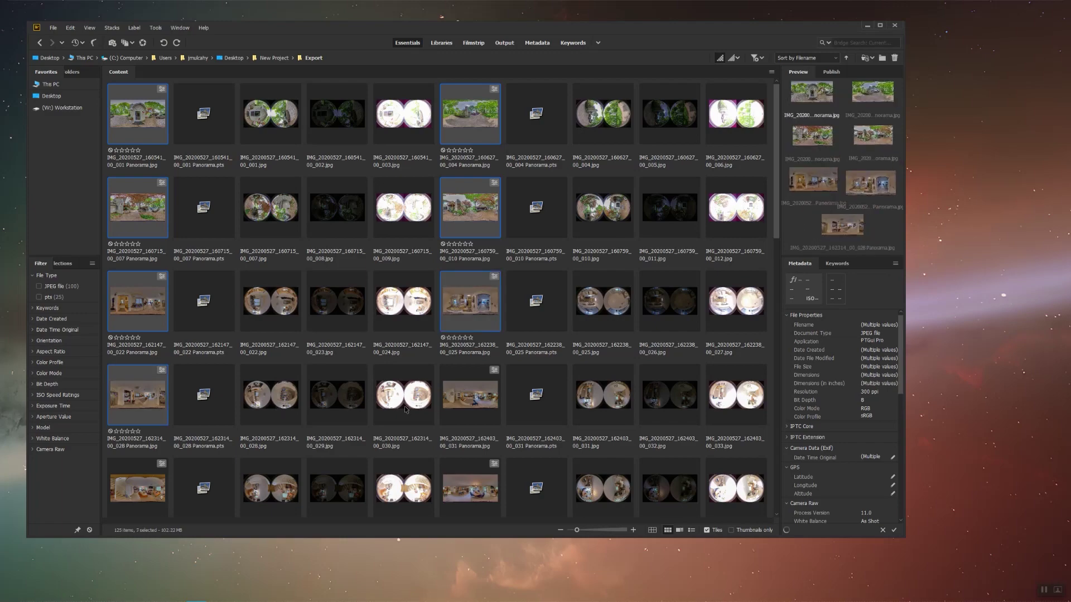
ctrl+click(470, 395)
ctrl+click(138, 488)
ctrl+click(440, 489)
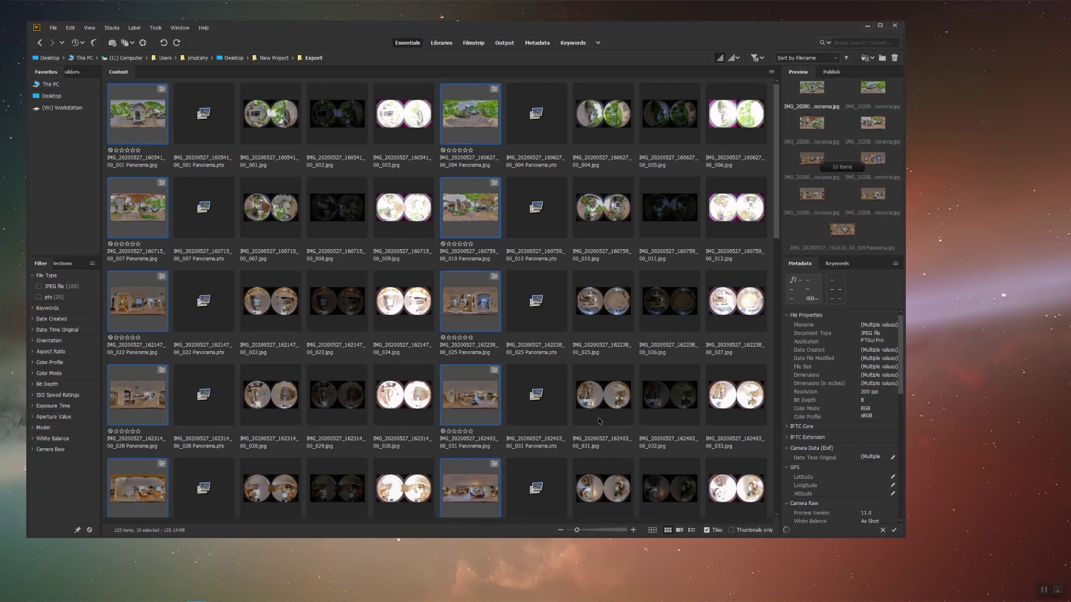
Step: Add the next ten panorama JPEGs to the selection, from 040 Panorama.jpg through 067 Panorama.jpg
scroll(778, 204, down, 5)
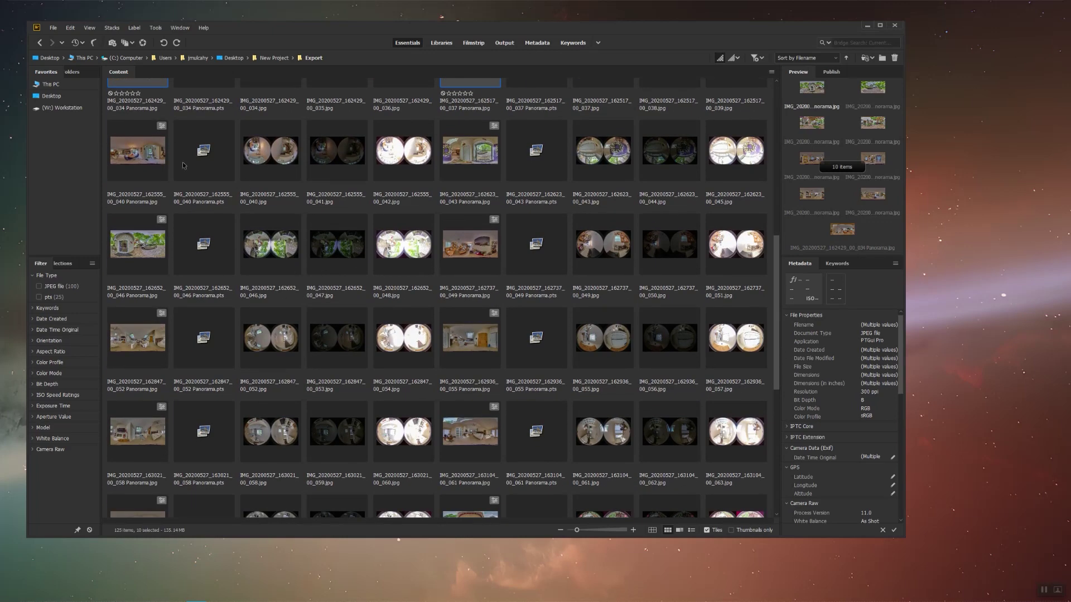
ctrl+click(184, 166)
ctrl+click(460, 161)
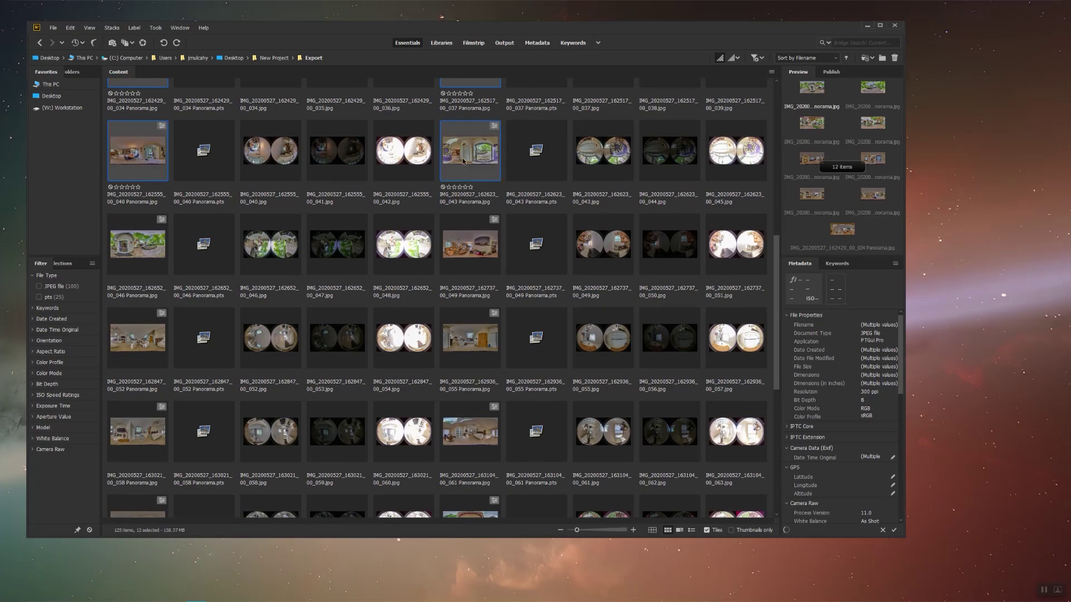
ctrl+click(130, 262)
ctrl+click(481, 265)
ctrl+click(153, 361)
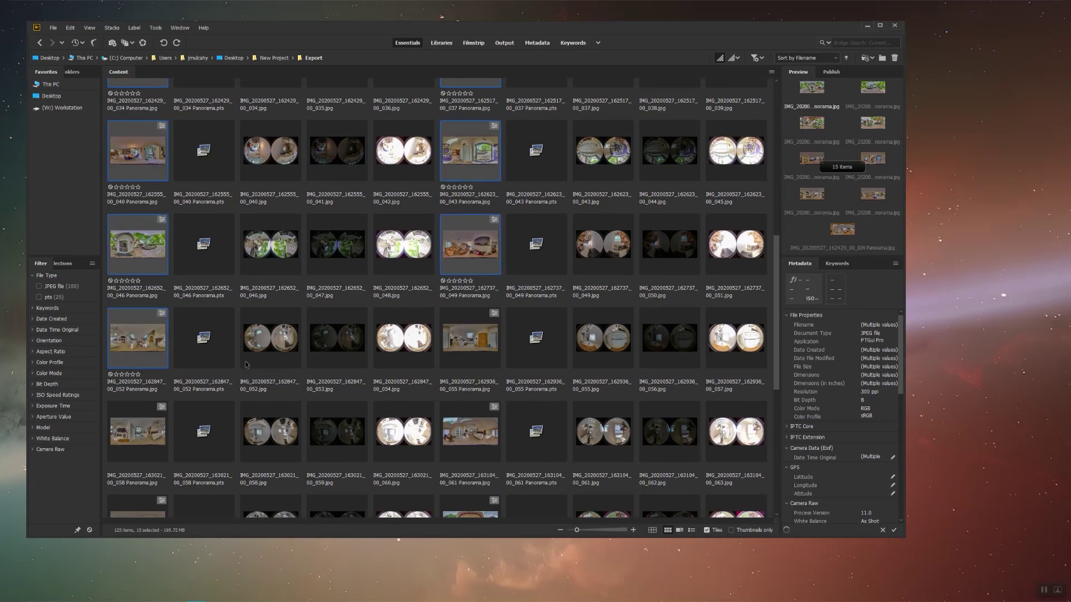
ctrl+click(451, 365)
ctrl+click(133, 434)
ctrl+click(450, 448)
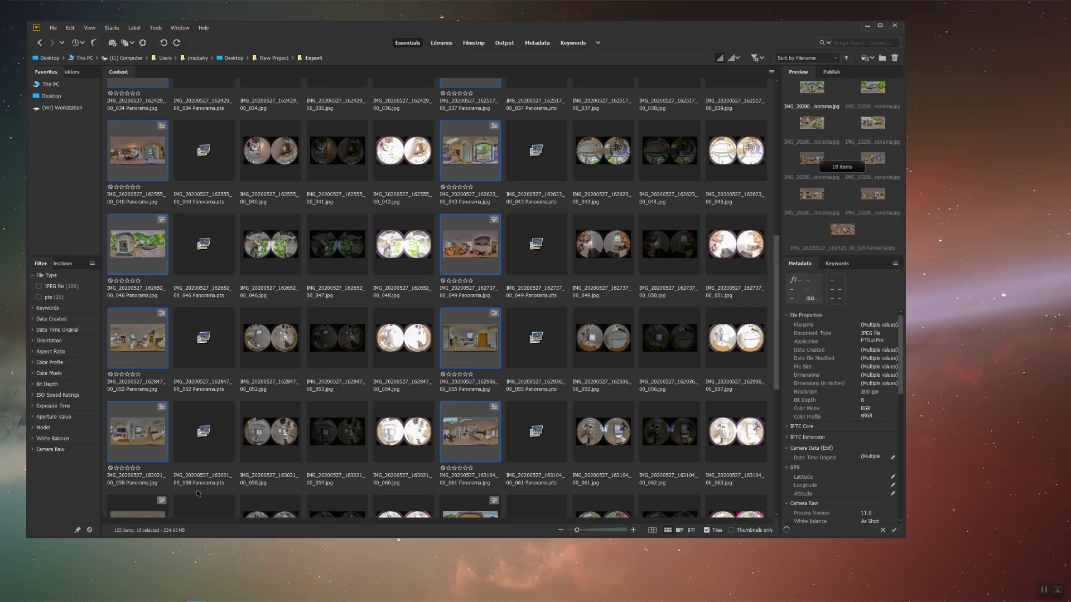
ctrl+click(128, 513)
ctrl+click(450, 505)
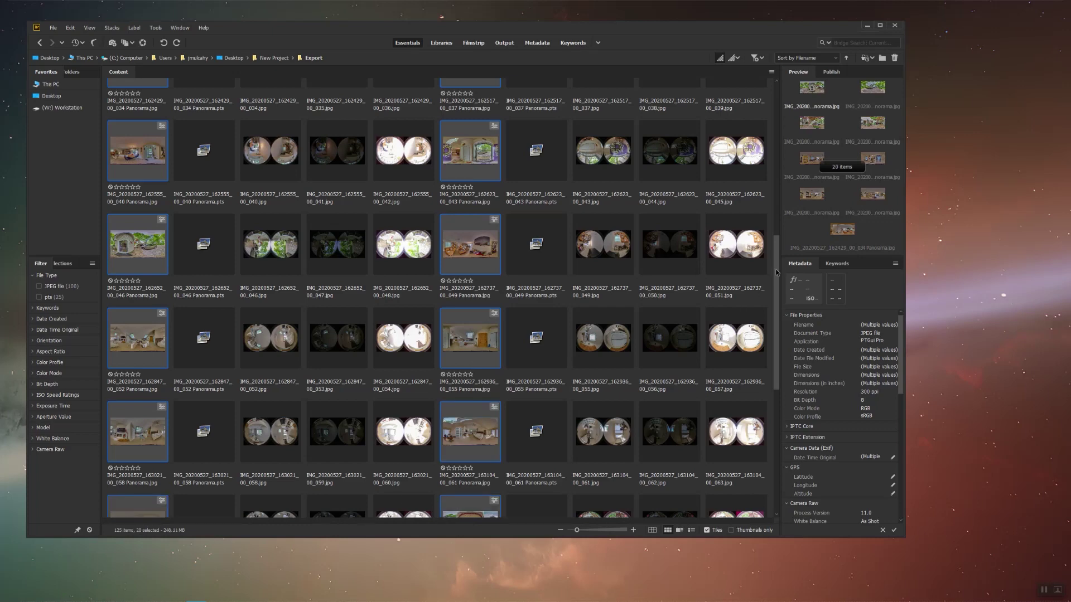
Step: Add the last five panorama JPEGs to the selection, from 070 Panorama.jpg through 082 Panorama.jpg
drag(776, 272, 754, 406)
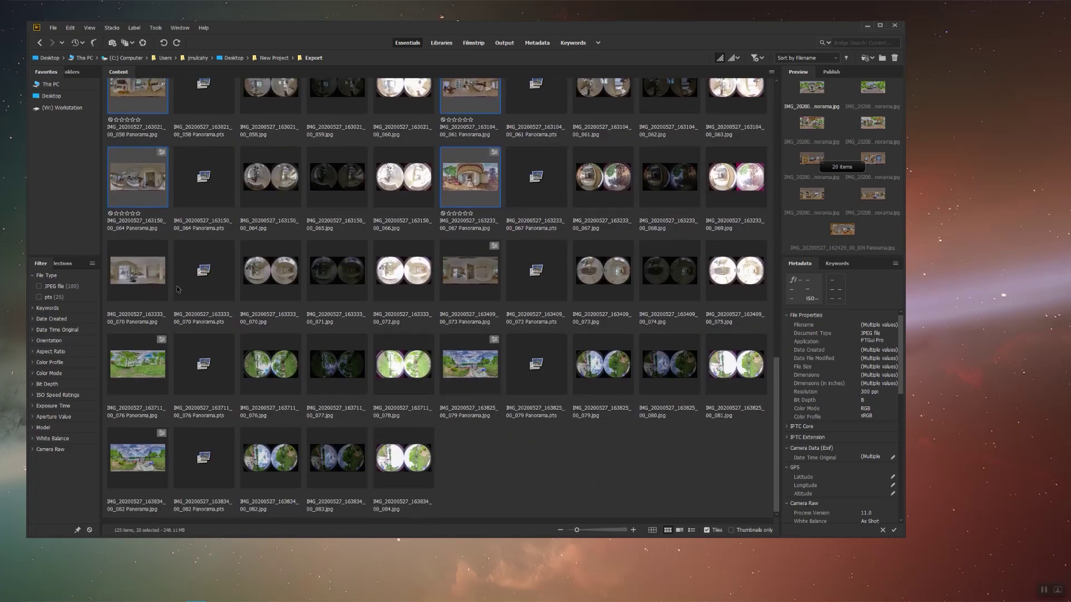
ctrl+click(138, 274)
ctrl+click(458, 289)
ctrl+click(134, 364)
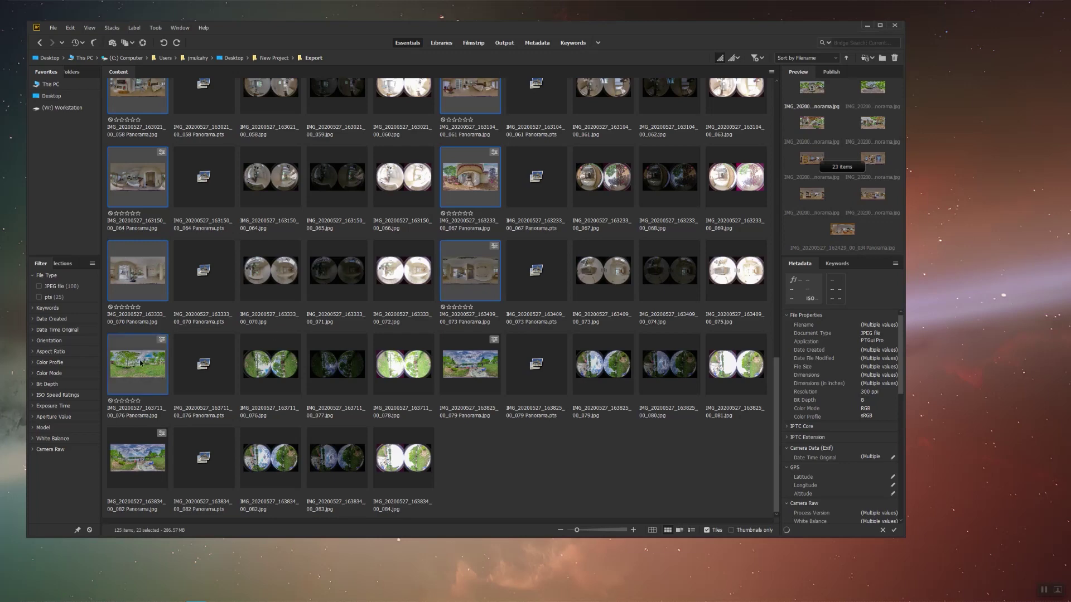
ctrl+click(488, 369)
ctrl+click(109, 449)
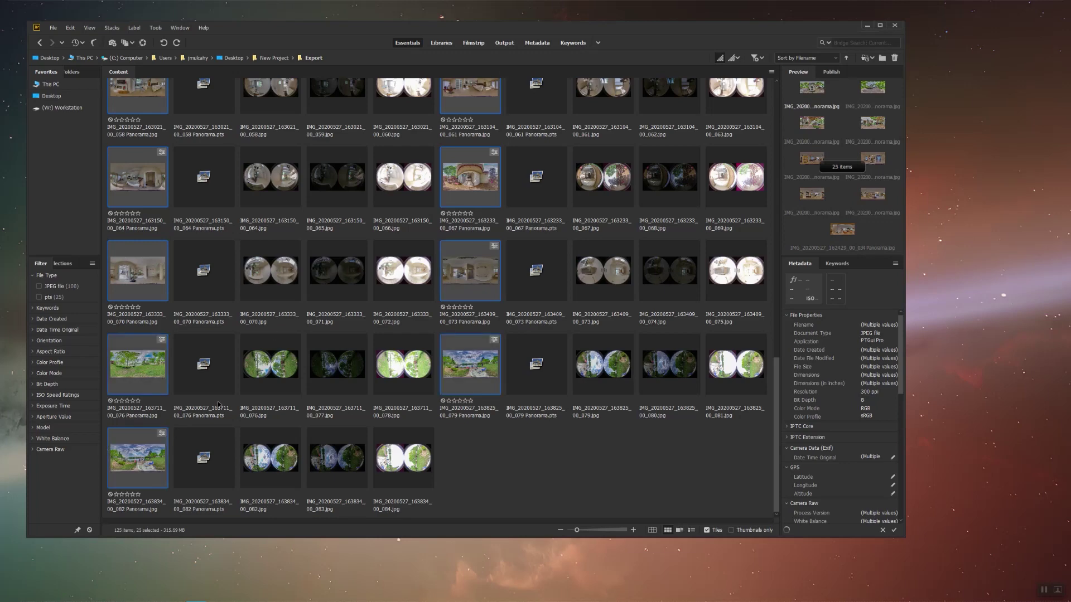
drag(778, 412, 805, 115)
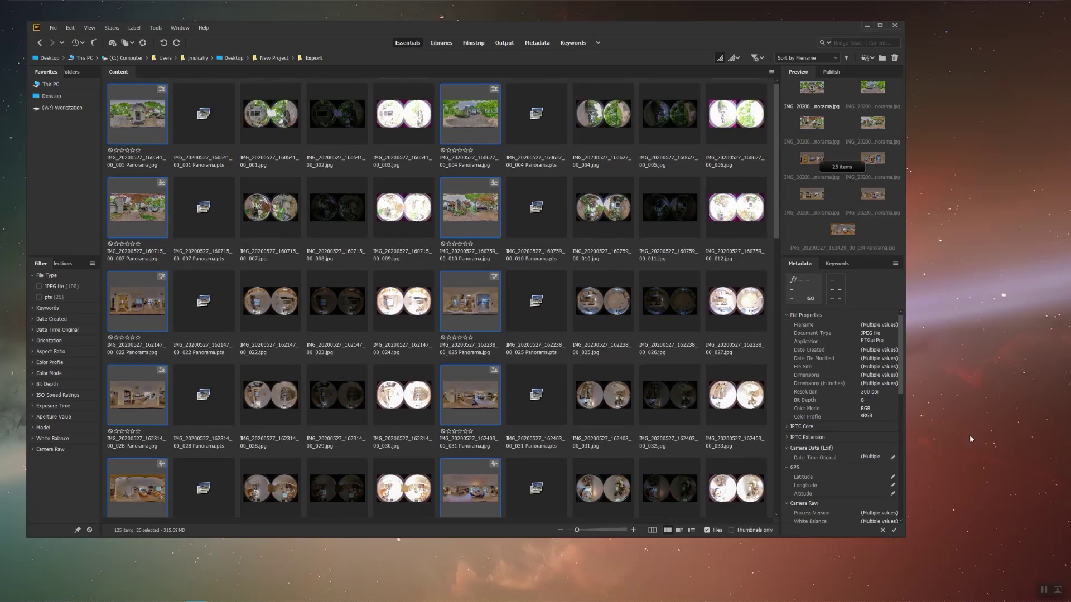
click(1037, 588)
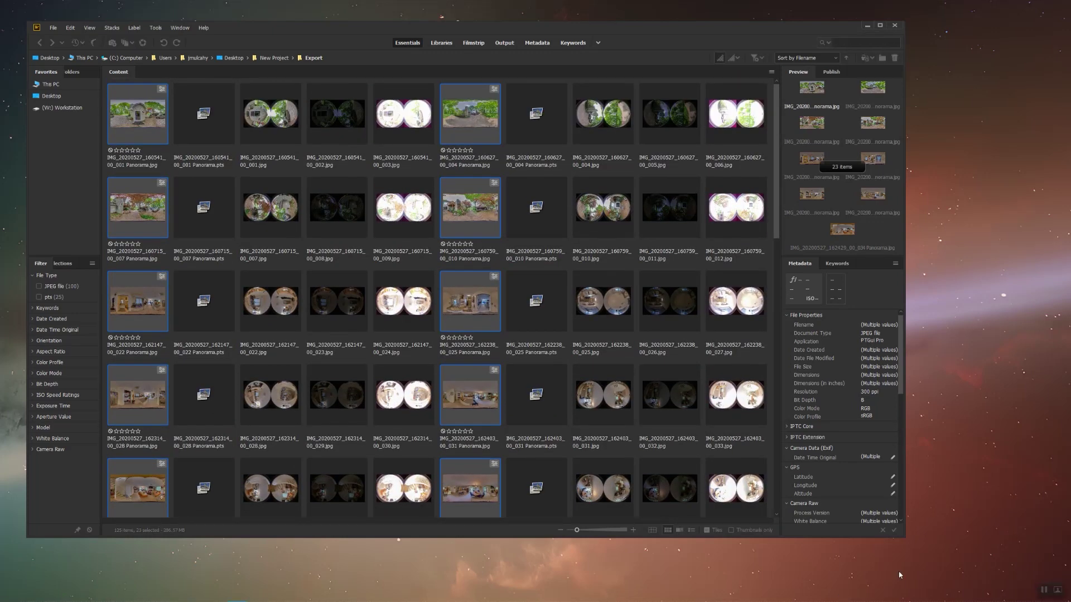
Step: Open the selected panoramas in Camera Raw and select all of the images there
right_click(455, 122)
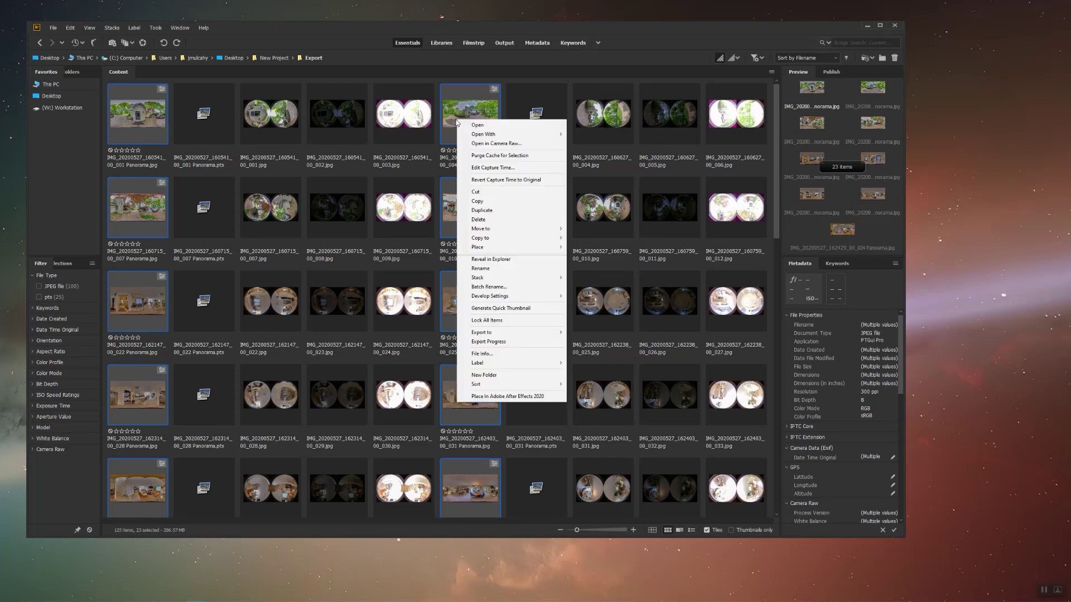
click(483, 143)
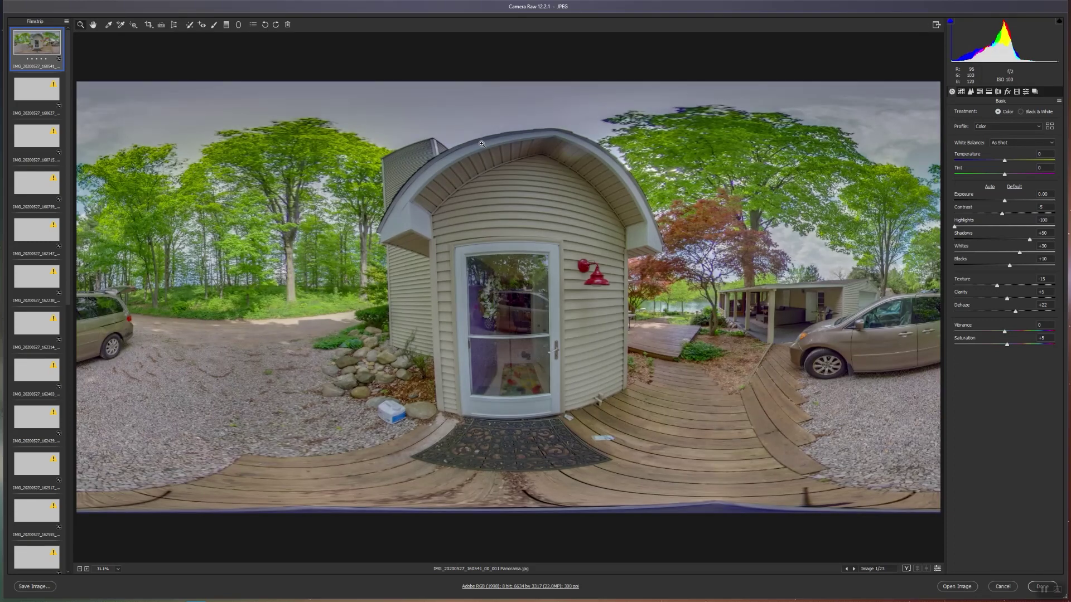
key(ctrl+a)
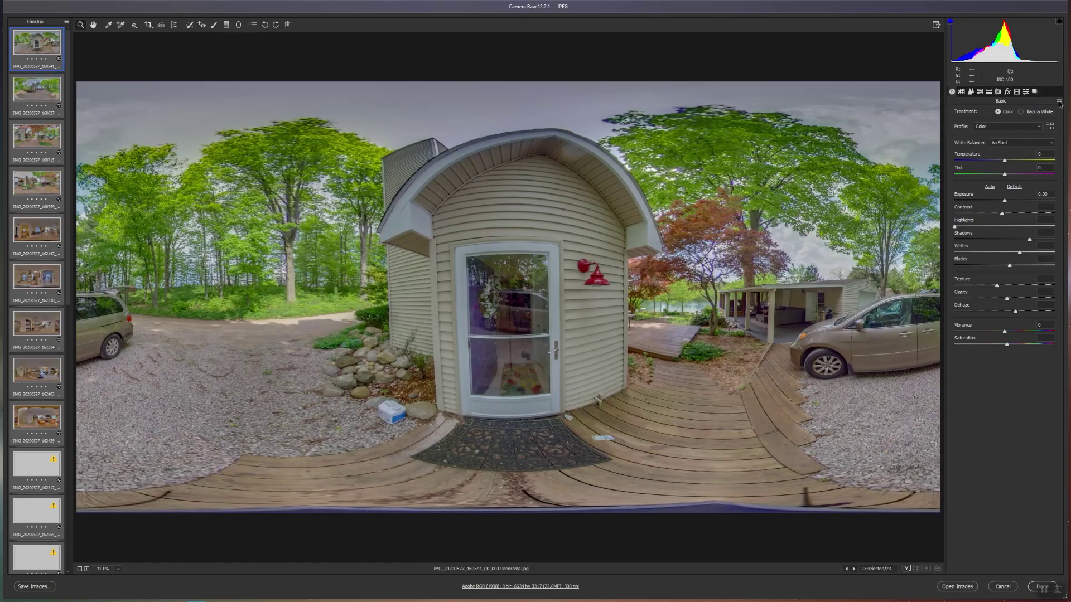
Step: Load the Standard.xmp settings onto all the selected panoramas and finish the Camera Raw edits
click(1058, 100)
click(1017, 199)
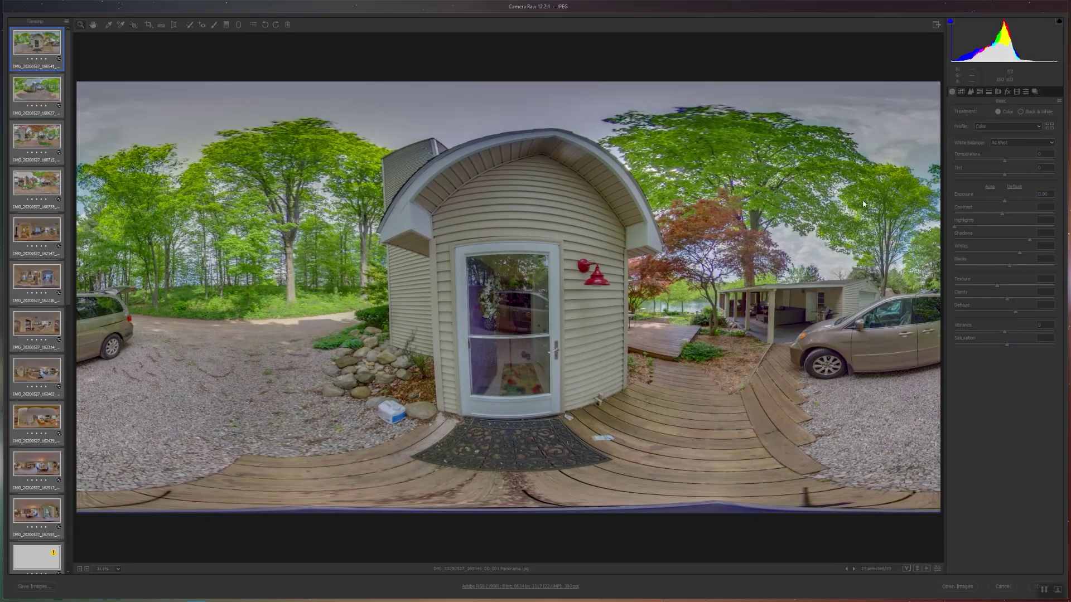
click(120, 109)
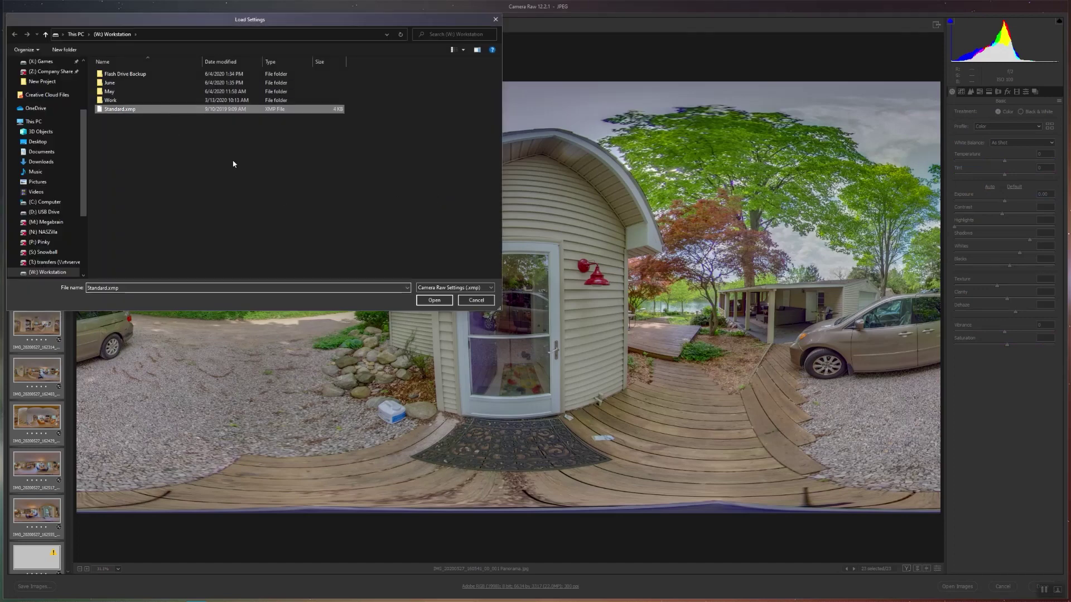
click(434, 300)
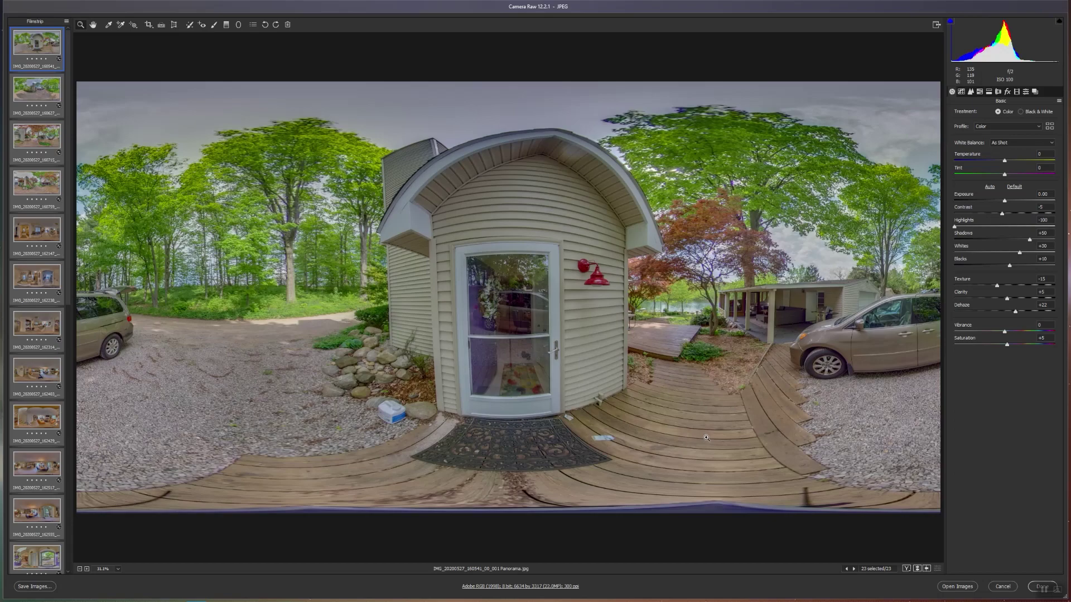
click(1042, 587)
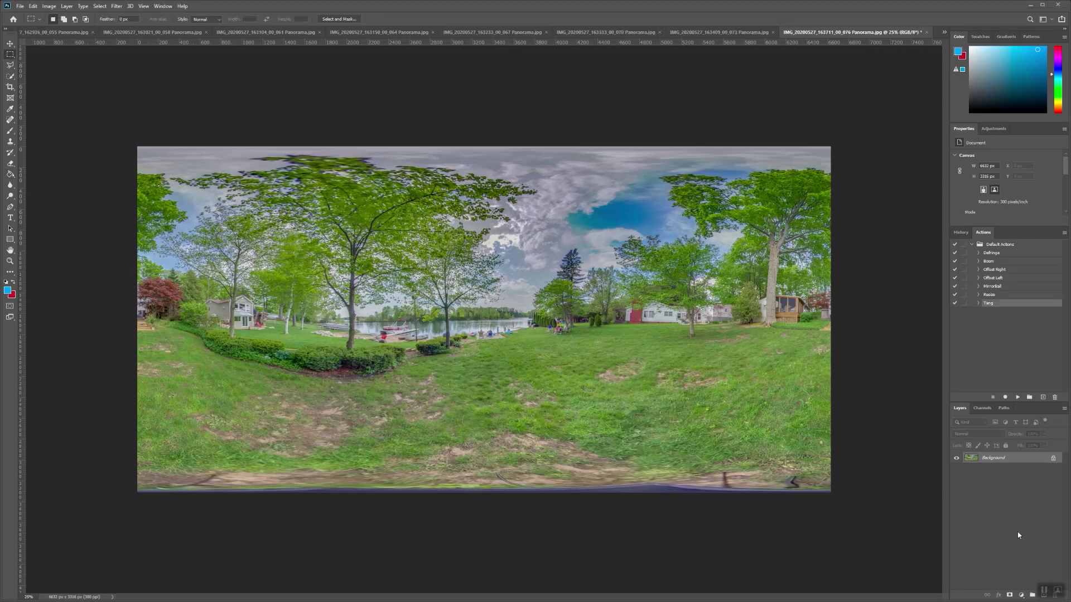
Step: Create a new action named Demo in the Default Actions set and start recording it
click(1042, 398)
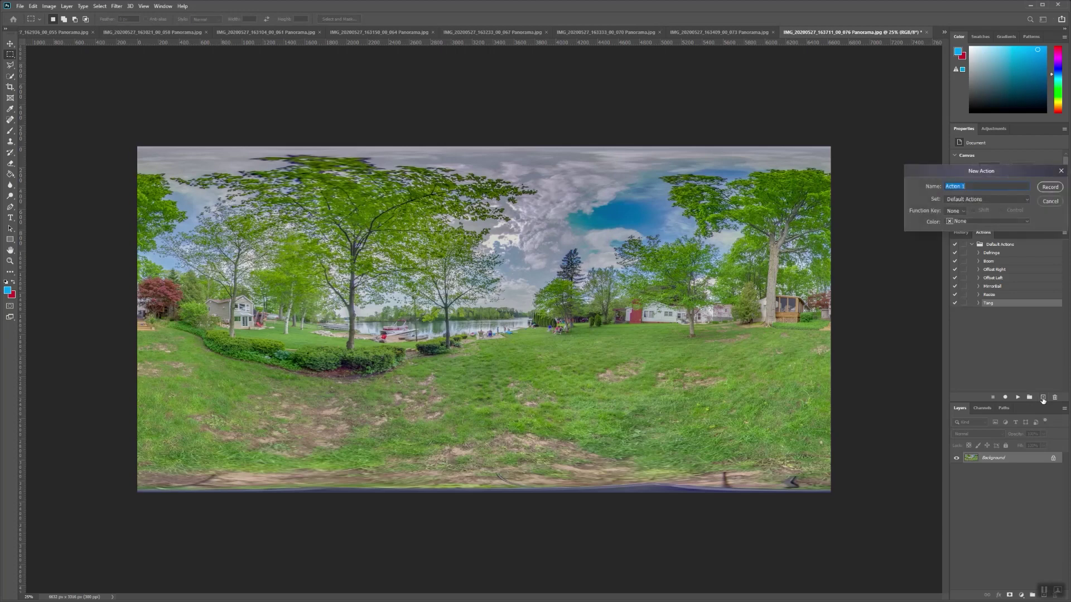
text(Demo)
click(1042, 187)
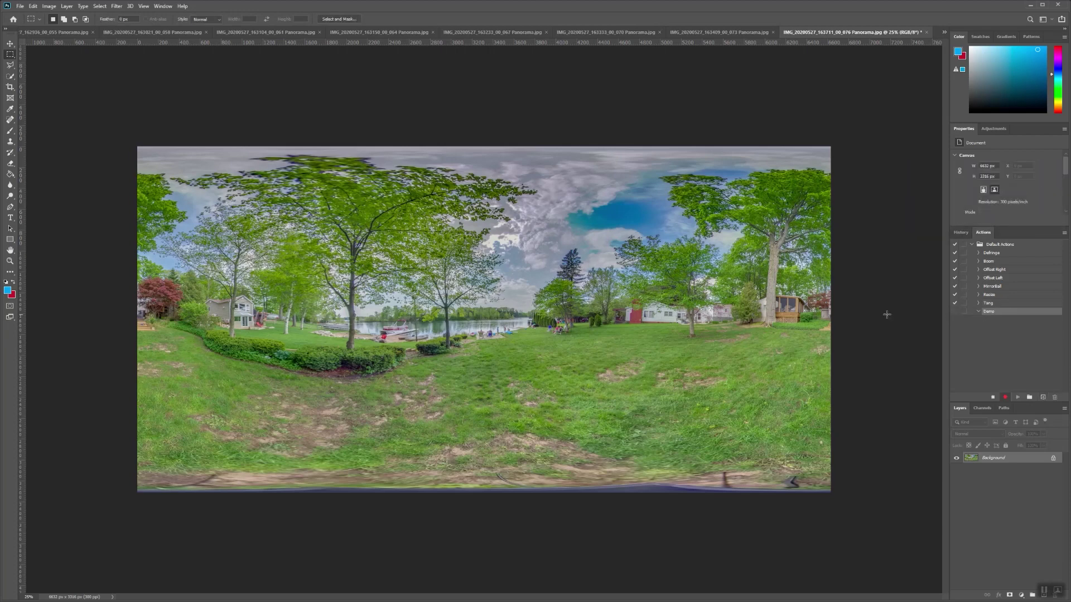
Step: Copy the panorama's upper 3064 px at full width to a new layer and flip it vertically, squashed to cover the bottom strip
drag(137, 147, 967, 472)
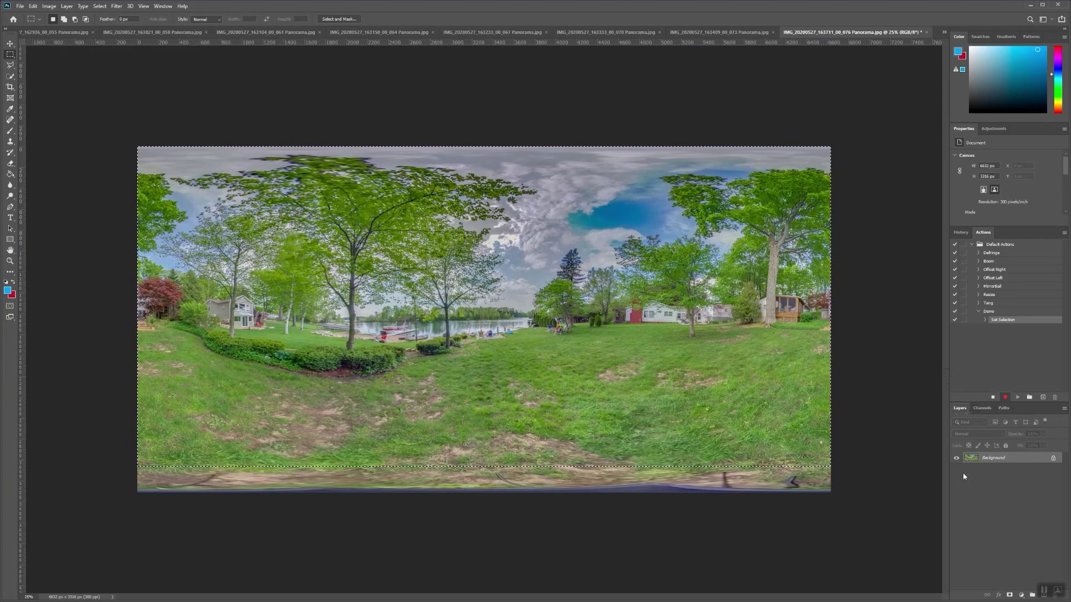
key(ctrl+j)
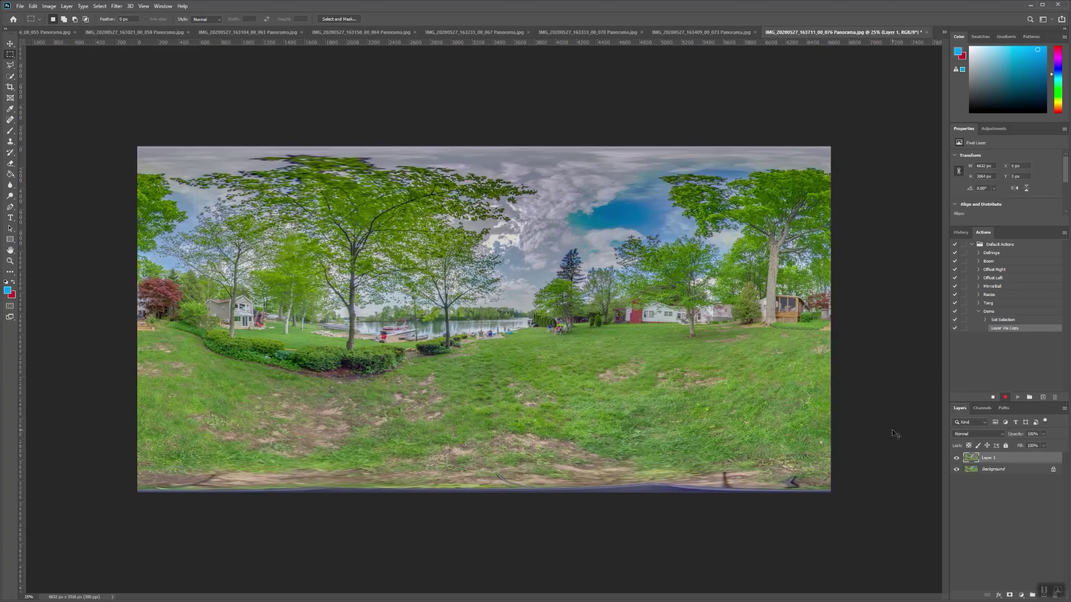
key(ctrl+t)
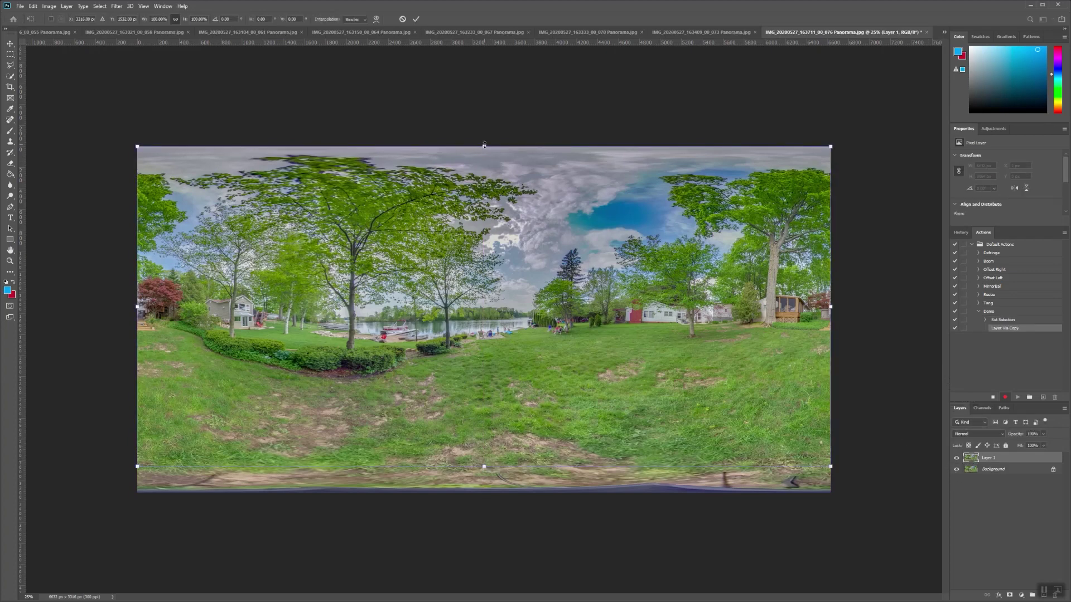
drag(484, 145, 548, 494)
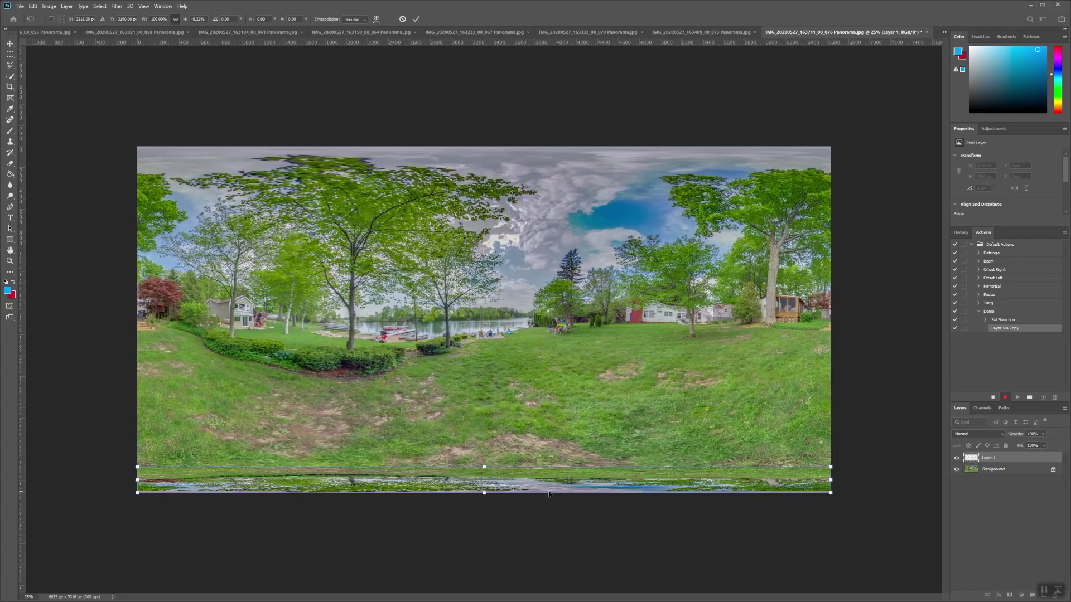
right_click(11, 55)
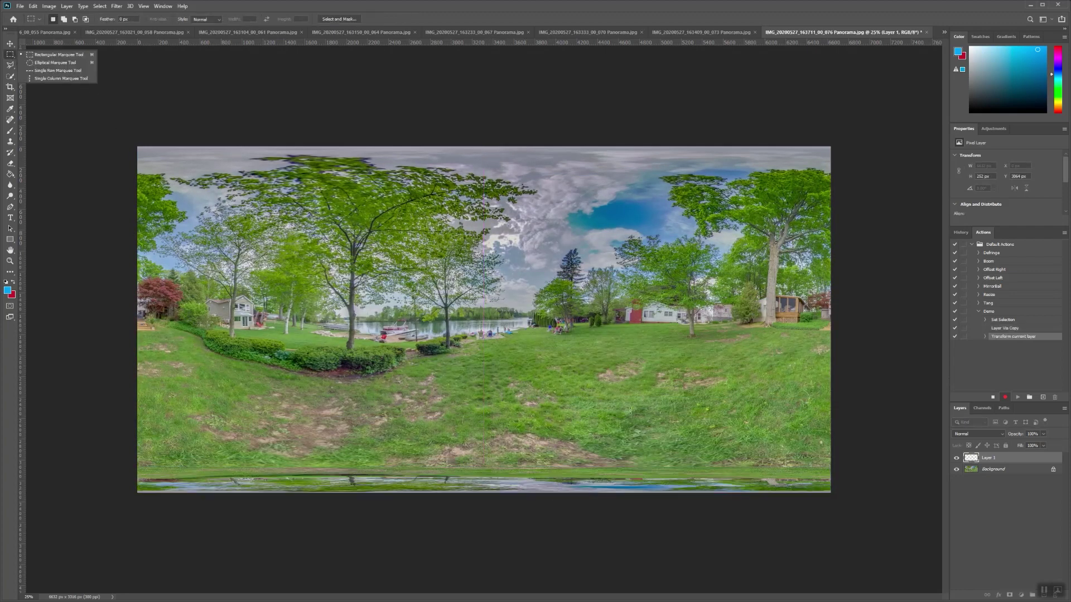
Step: Select the Background together with the flipped layer and merge the layers
click(993, 469)
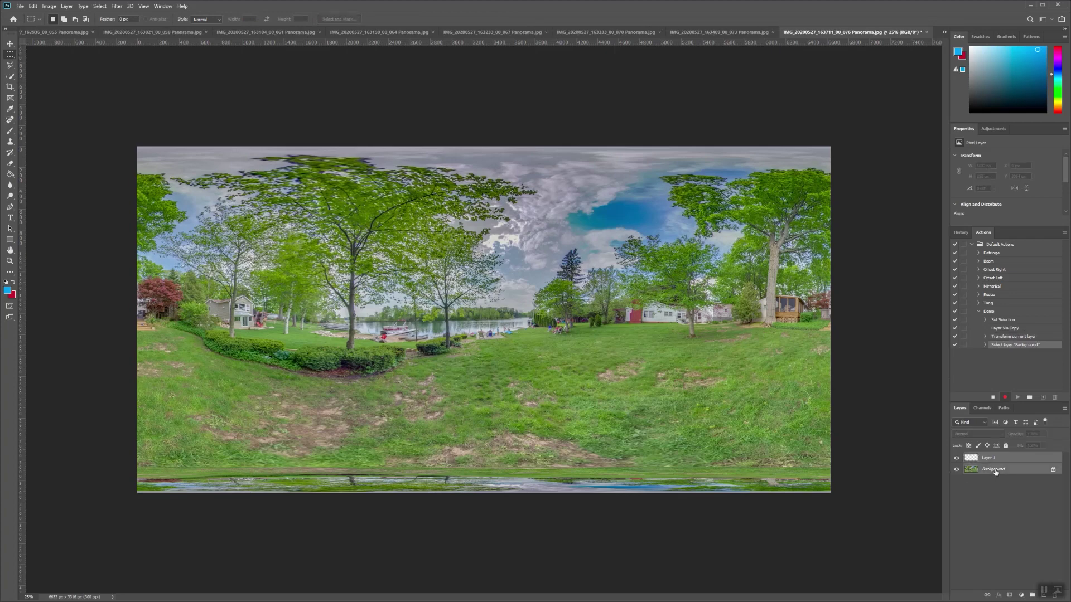
right_click(994, 470)
click(1026, 535)
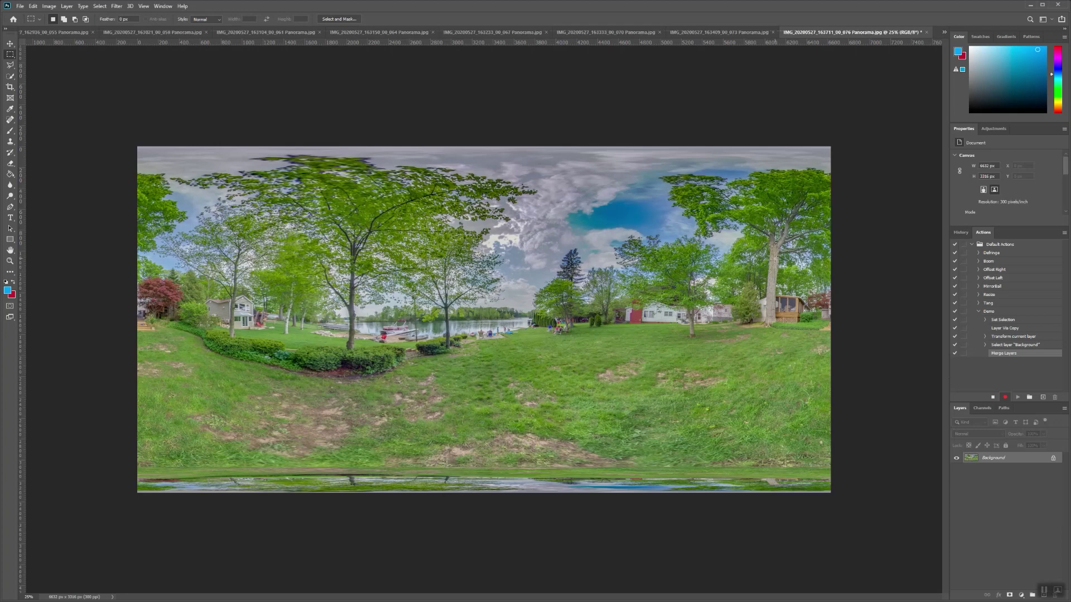
Step: Resize the merged panorama to 6000 px wide by 3000 px high, with the dimensions expressed in pixels
click(21, 6)
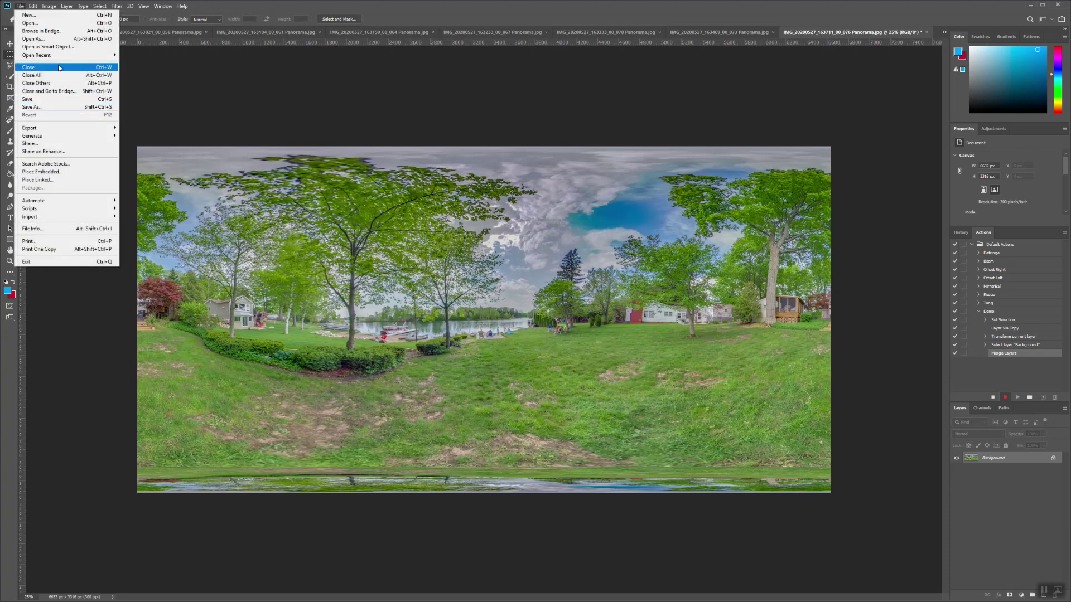
mouse_move(33, 6)
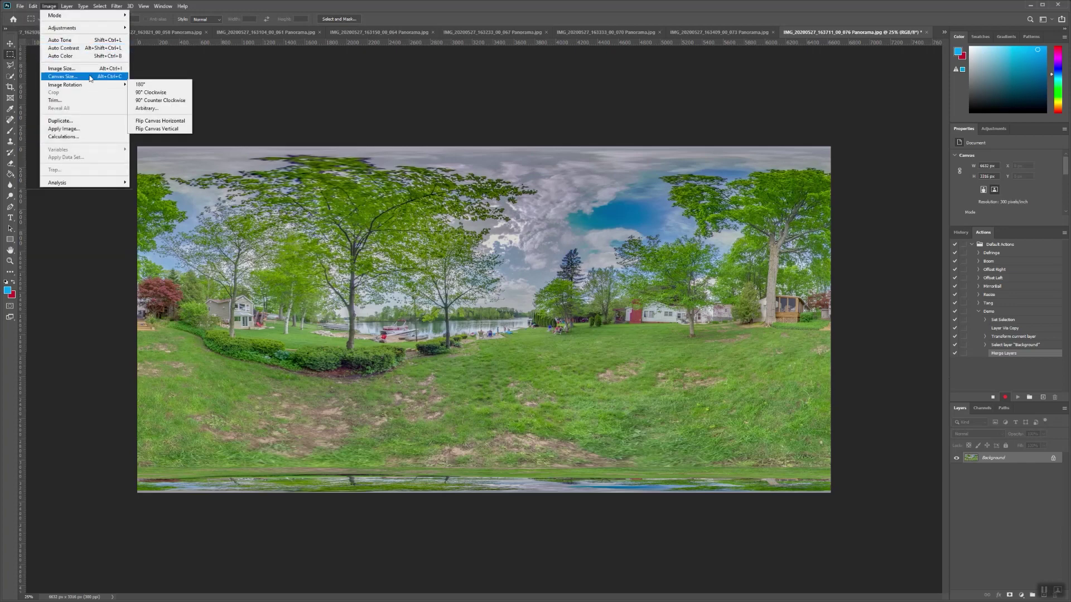
click(89, 68)
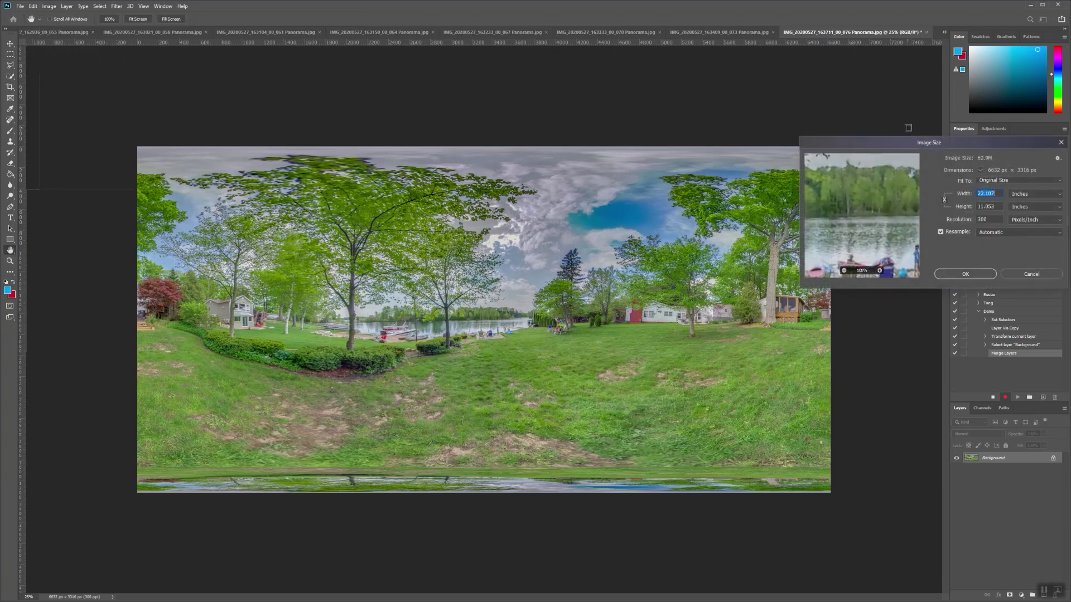
drag(903, 146, 545, 183)
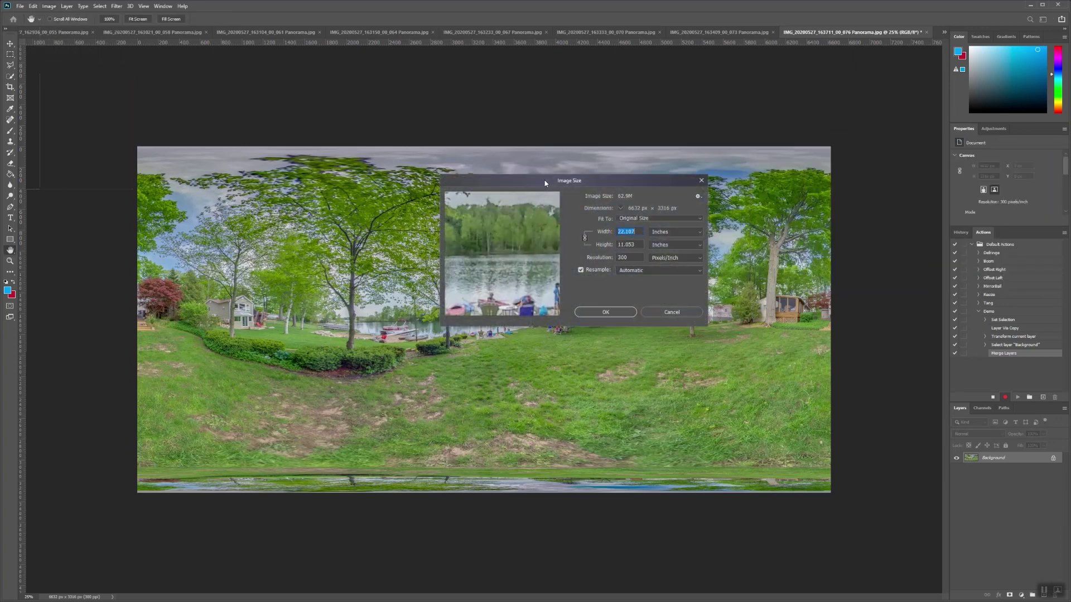
click(687, 231)
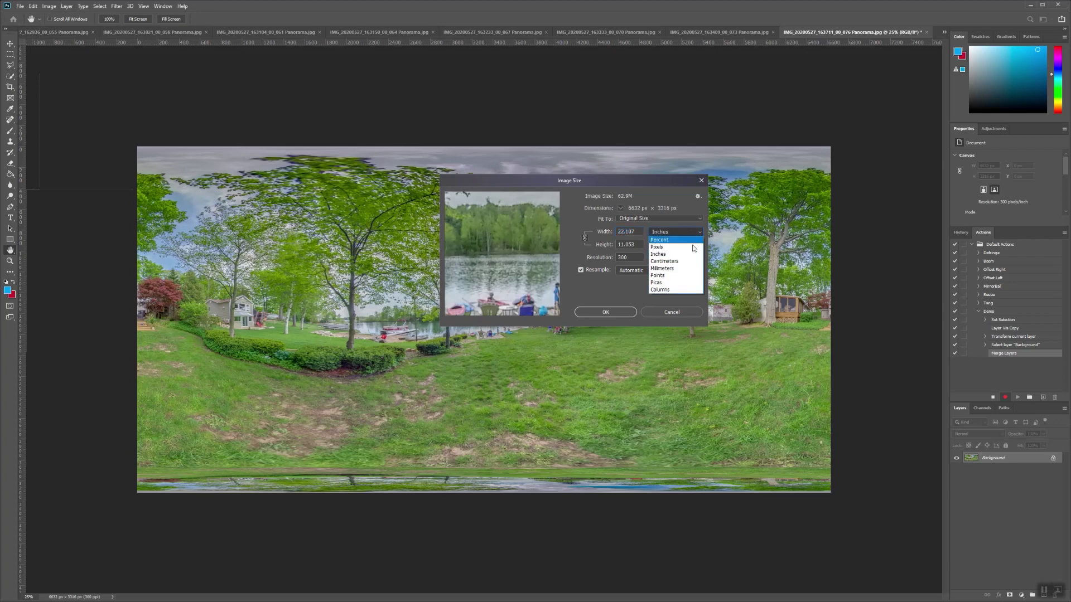
click(694, 248)
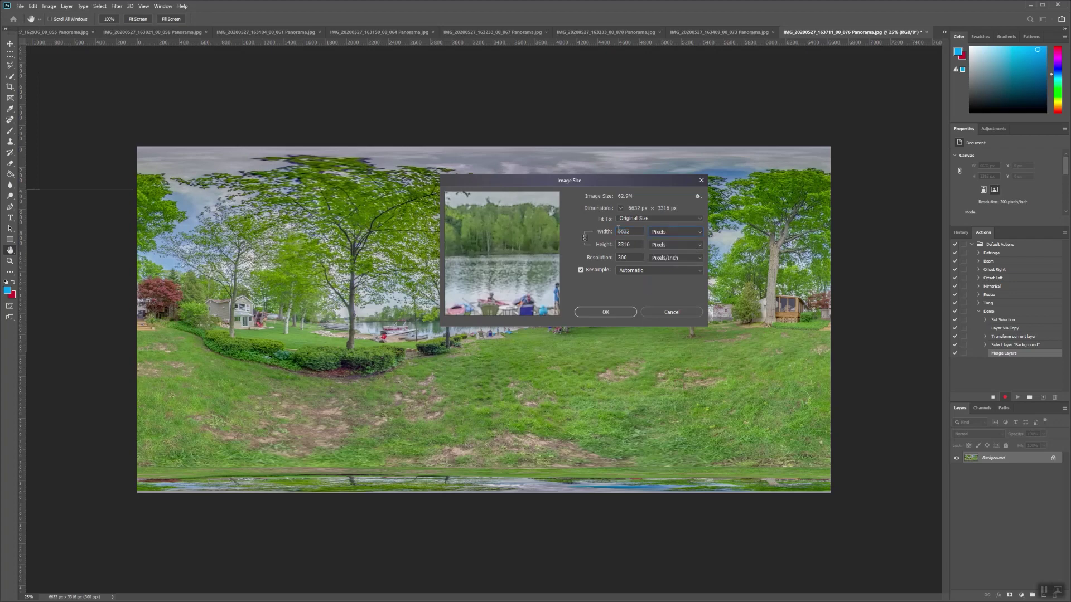
double_click(641, 230)
text(6000)
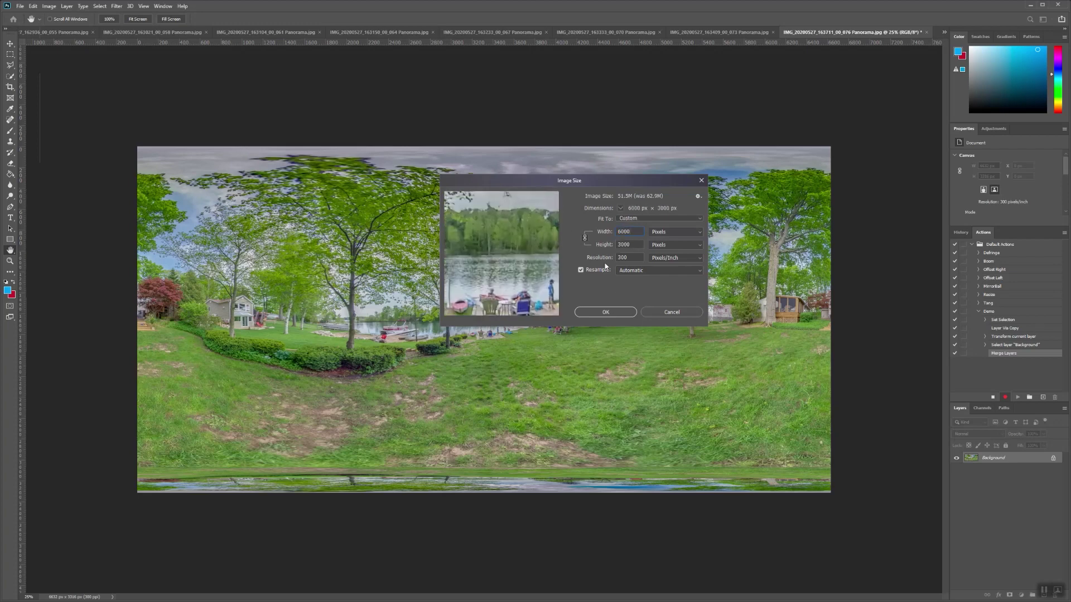
click(621, 312)
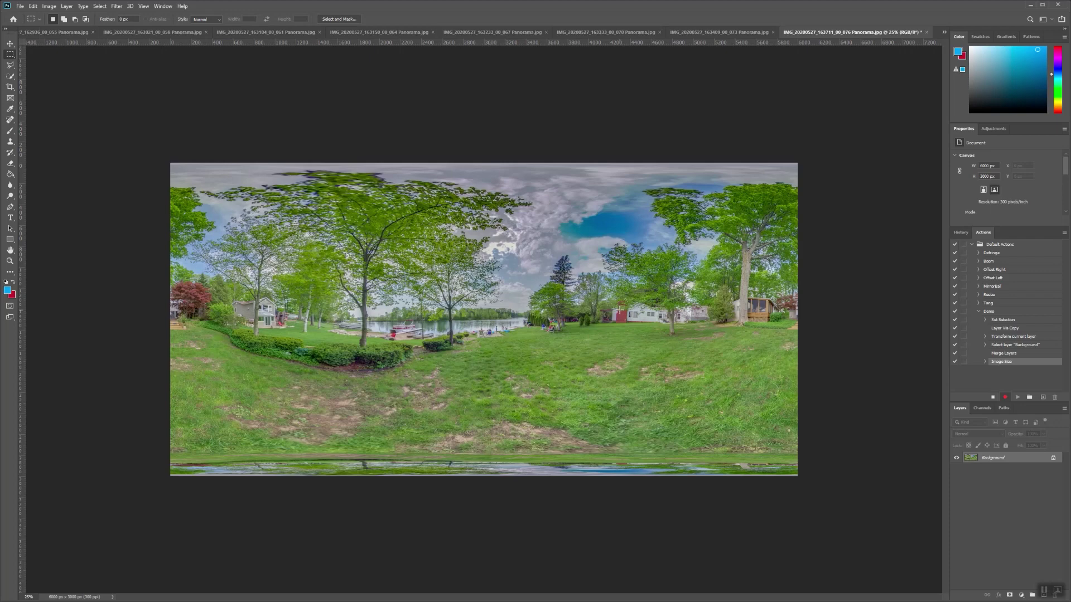
Step: Start saving the panorama as a new file, creating a Finals folder inside Desktop > New Project and opening it as the destination
click(19, 6)
click(51, 108)
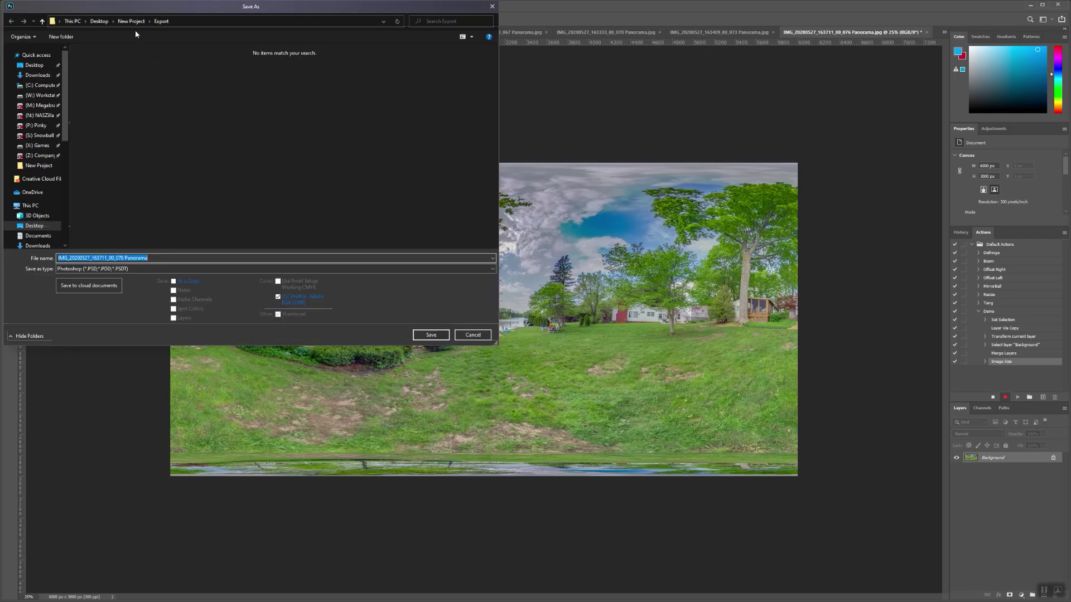
click(31, 65)
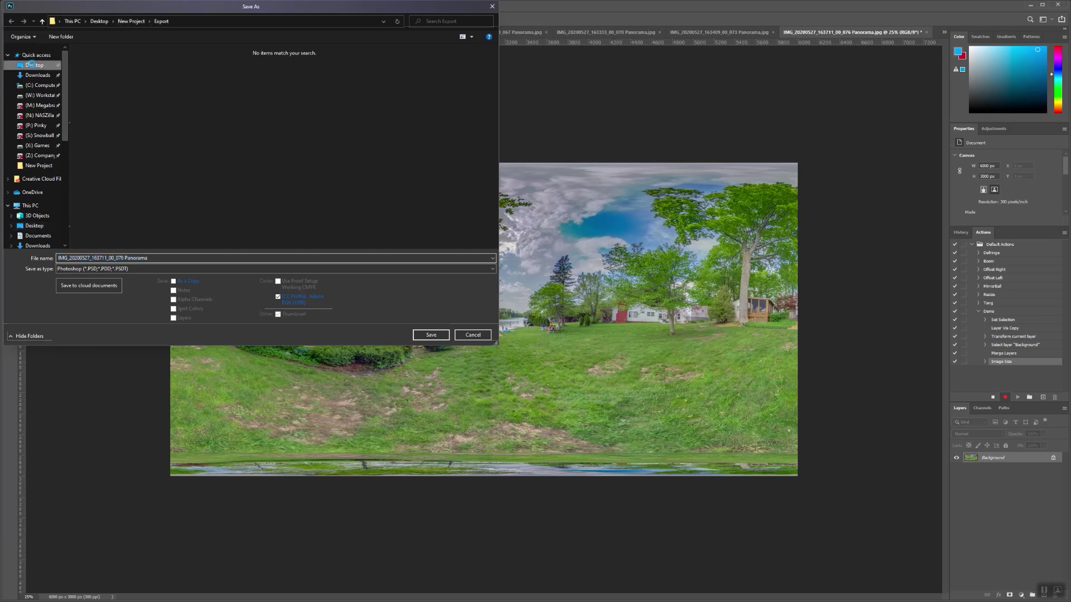
click(130, 61)
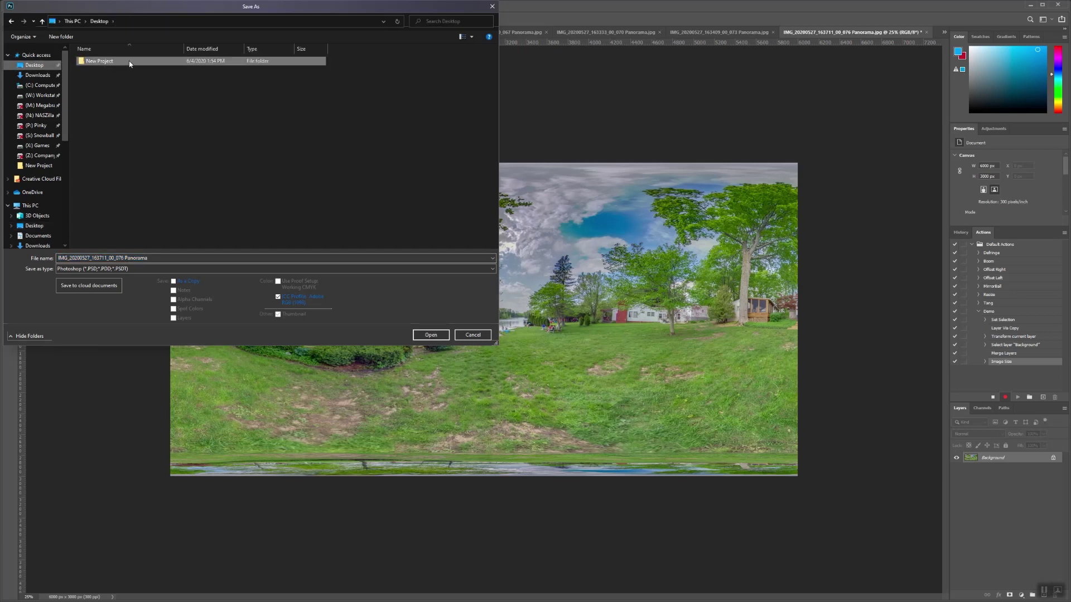
double_click(130, 61)
right_click(171, 117)
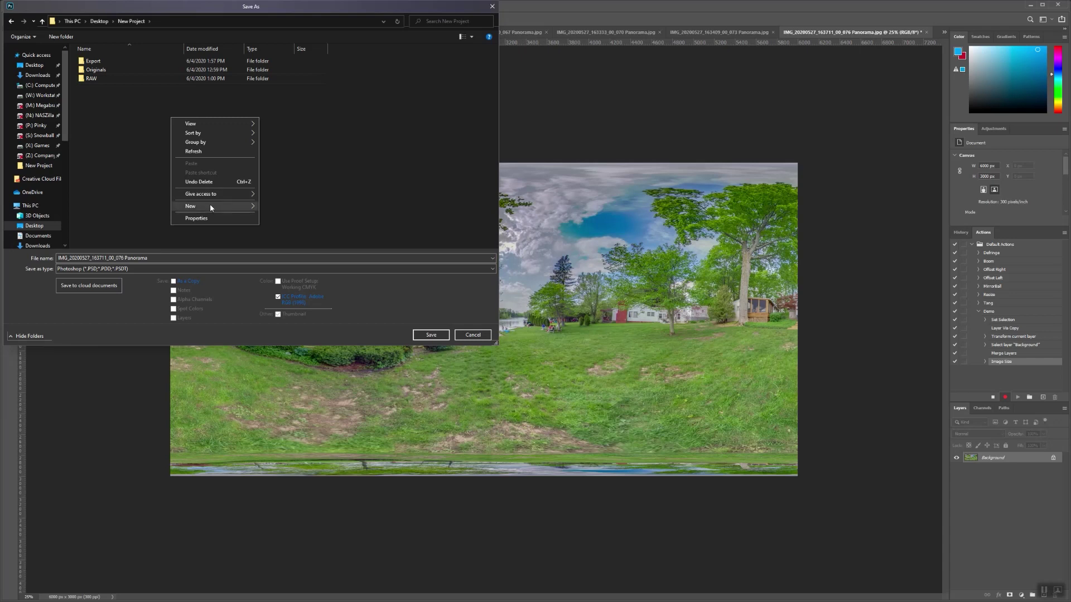
mouse_move(210, 208)
click(276, 207)
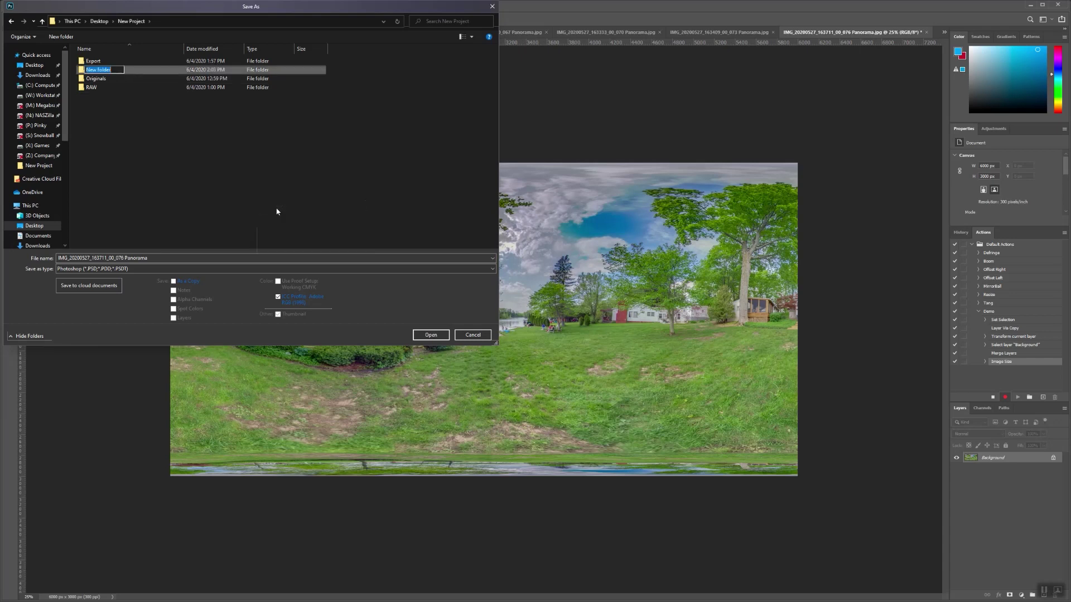
text(Finals)
click(276, 211)
double_click(119, 68)
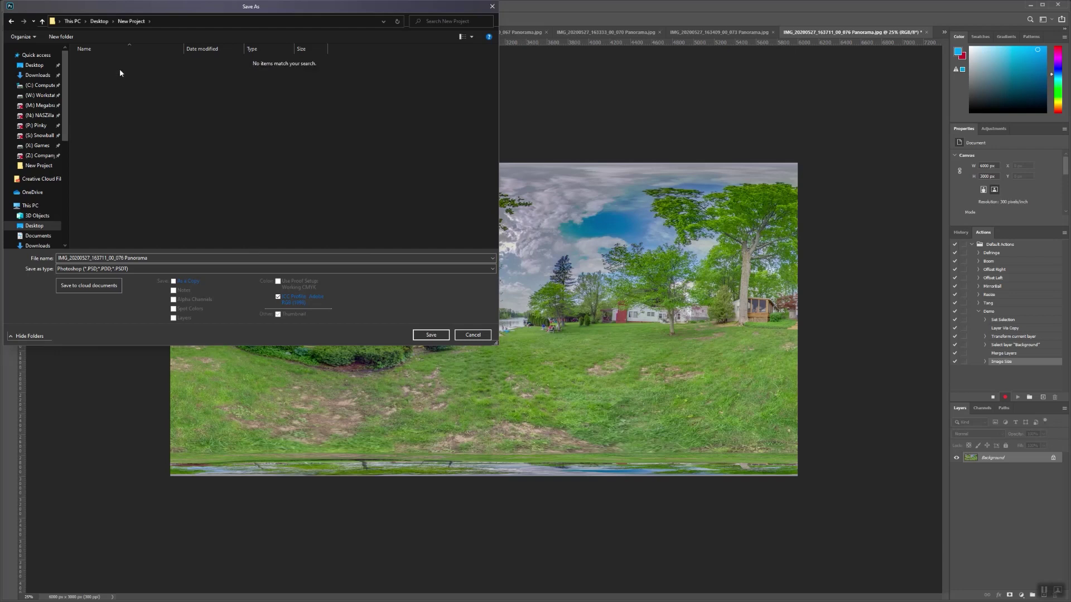
Step: Save the panorama as a JPEG in the Finals folder at Maximum quality 12 in Progressive format, and close the document
click(182, 270)
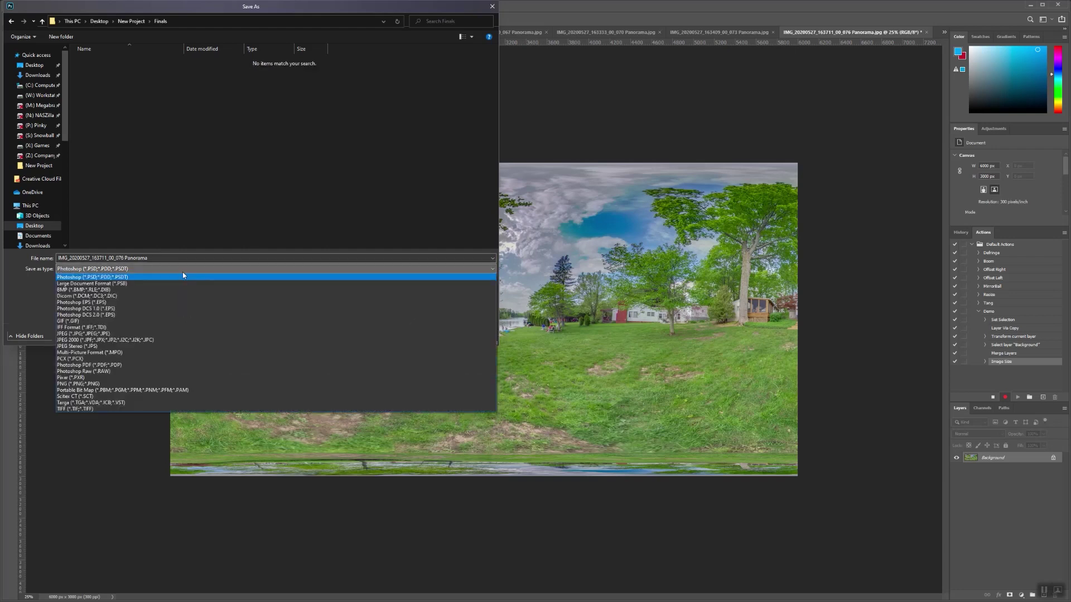
click(165, 333)
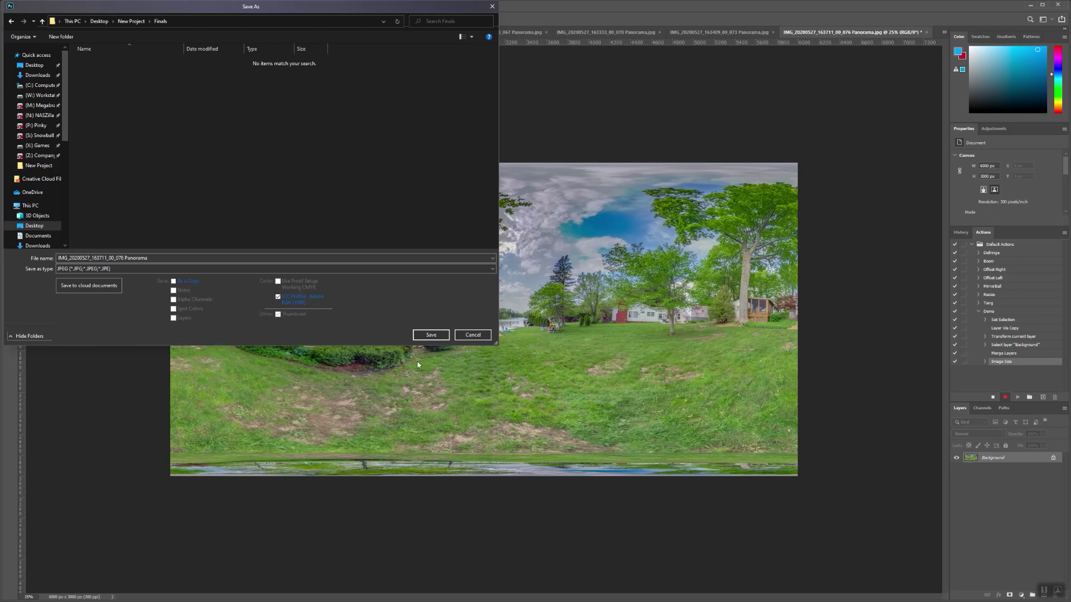
click(433, 338)
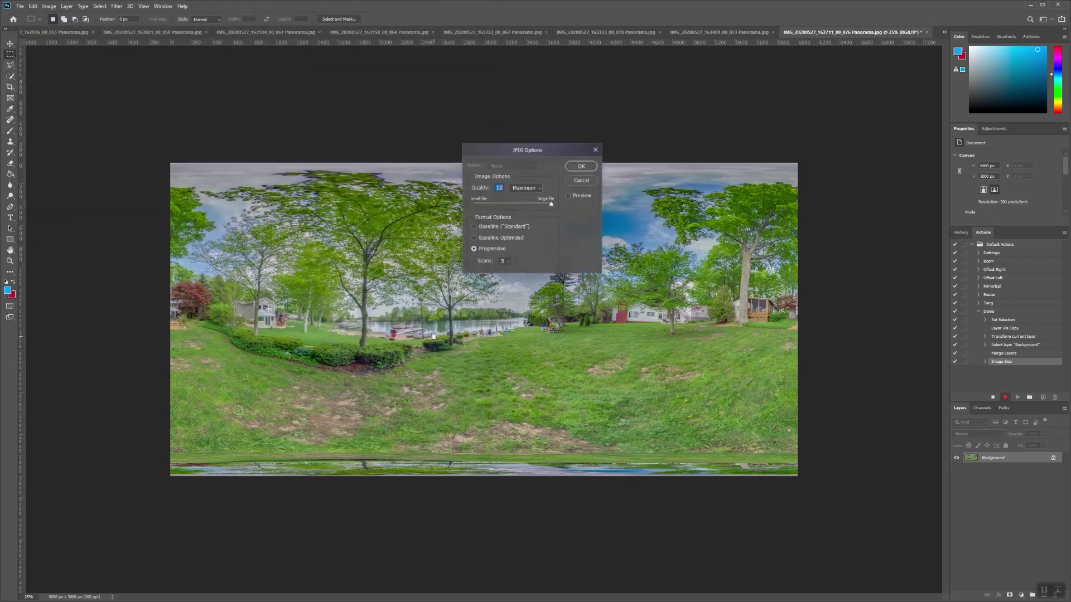
click(581, 165)
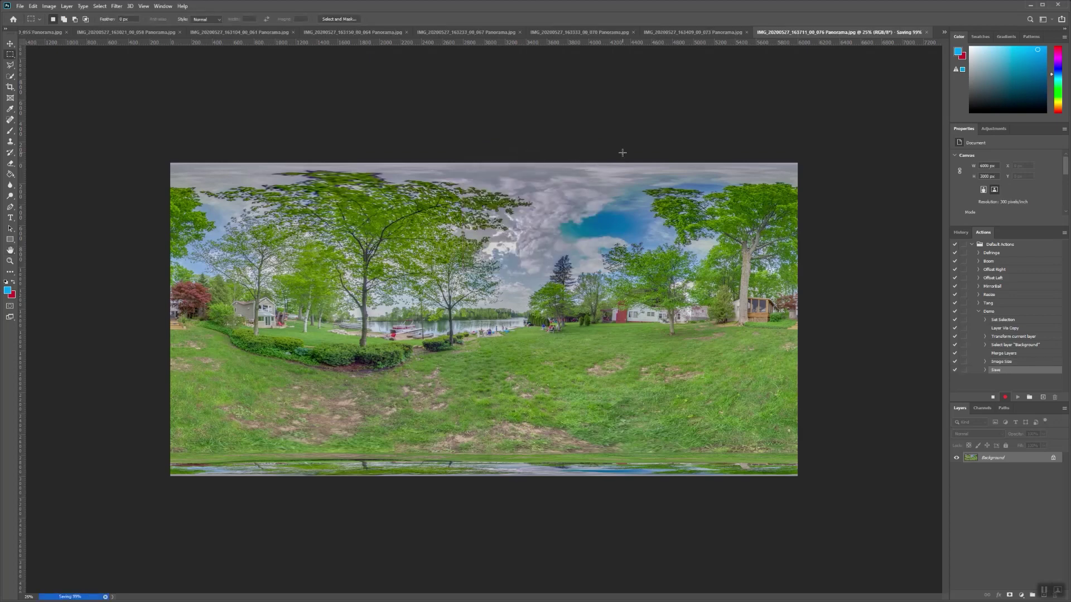
click(926, 33)
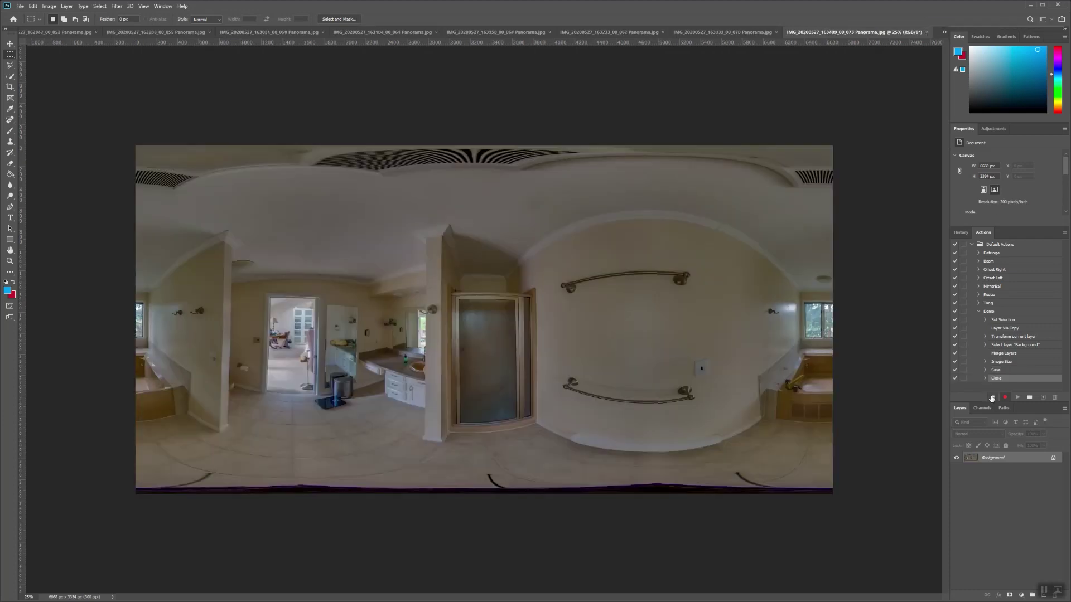
Step: Stop recording the Demo action and play it on the open panorama
click(992, 397)
click(977, 311)
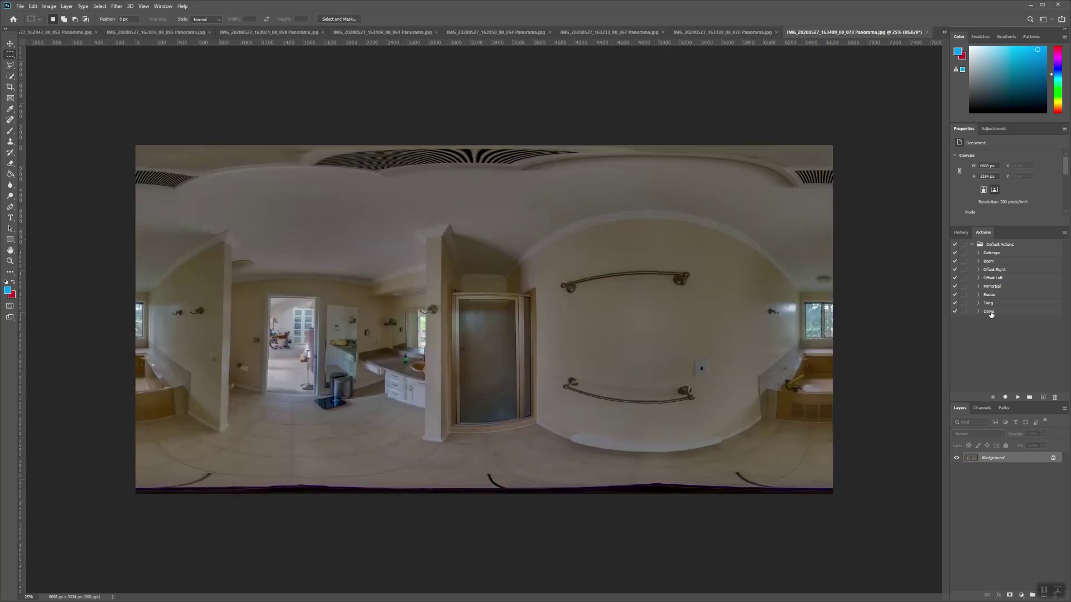
click(991, 312)
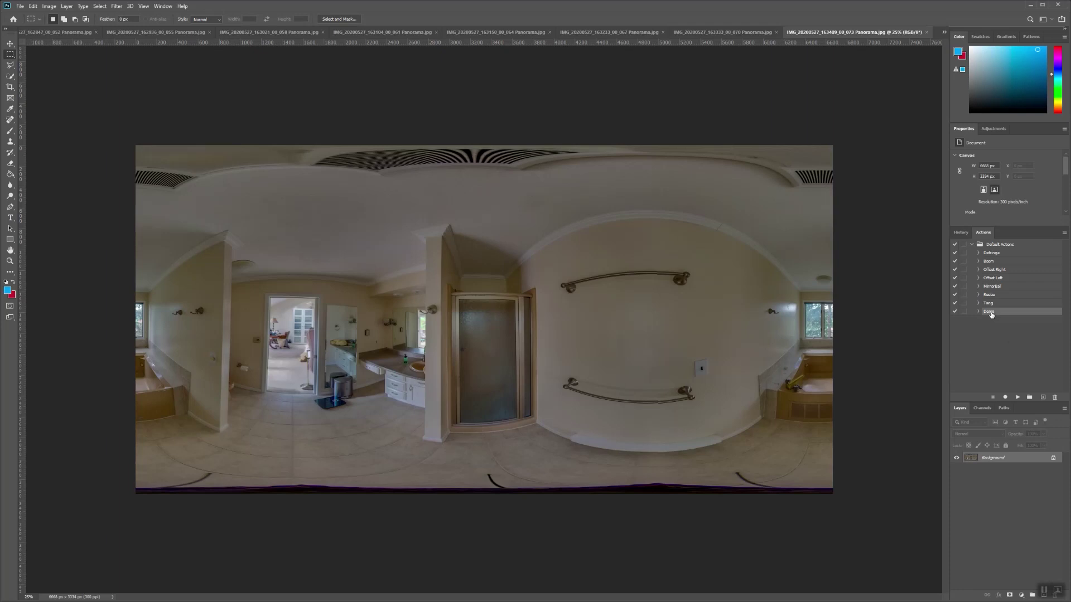
click(1017, 397)
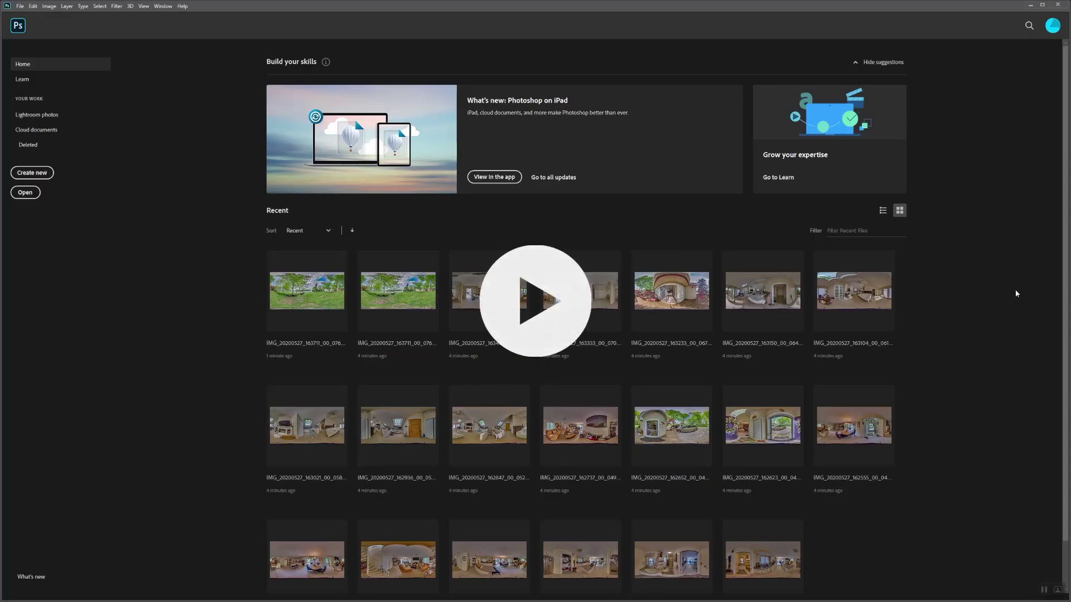
Step: Leave Photoshop for Bridge and show the New Project > Finals folder in a window narrowed to about half its width
click(1058, 6)
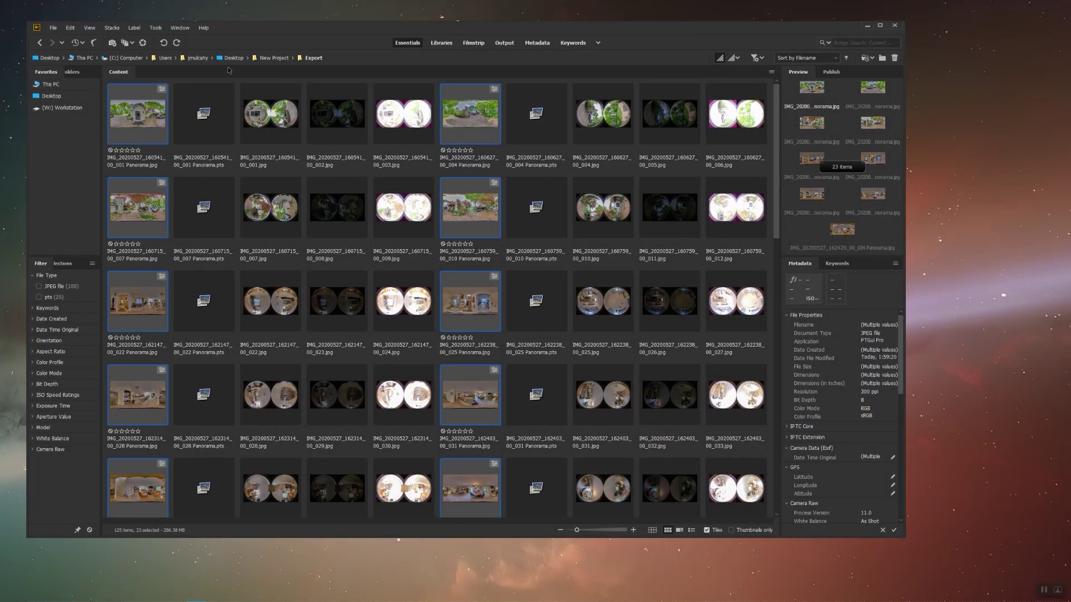
click(271, 58)
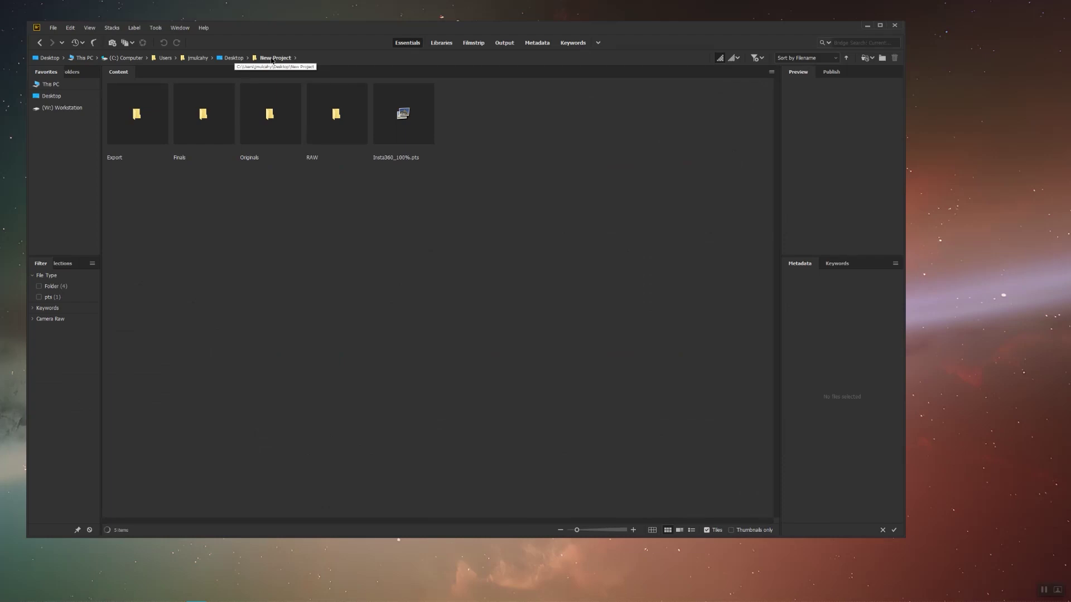
double_click(210, 112)
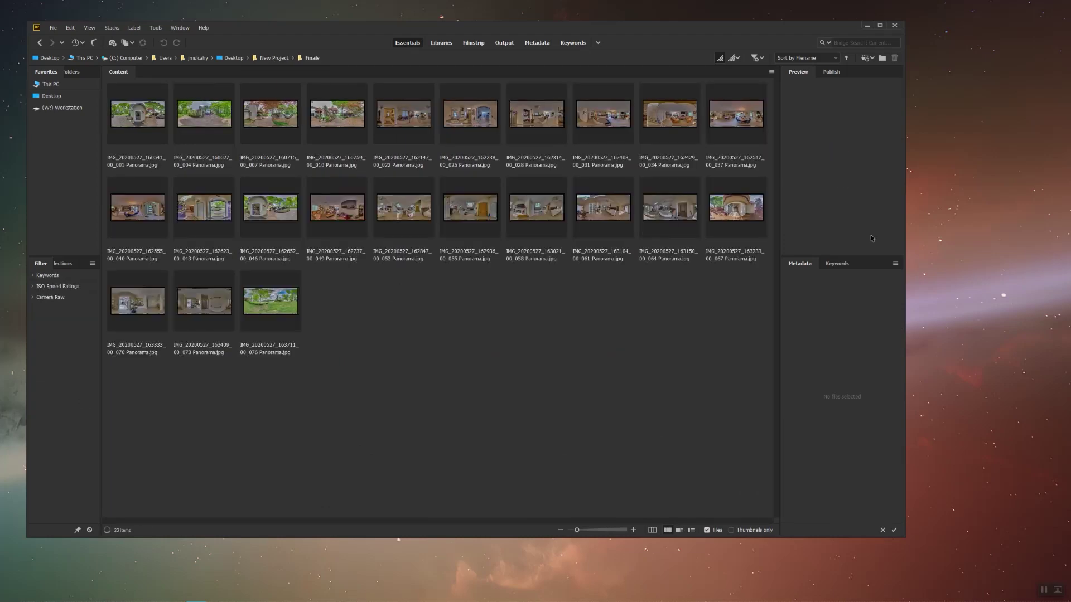
drag(902, 223, 517, 213)
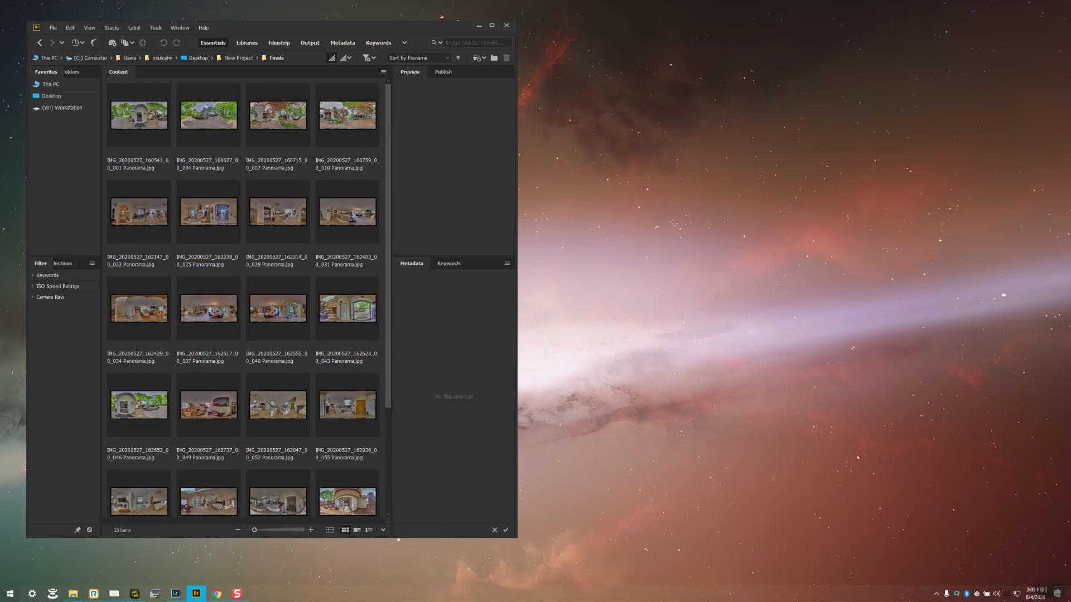
Step: Switch to the RTV site in Chrome and start a new tour for the second unlinked agent, titled "Demo Tour - Fresh"
click(223, 595)
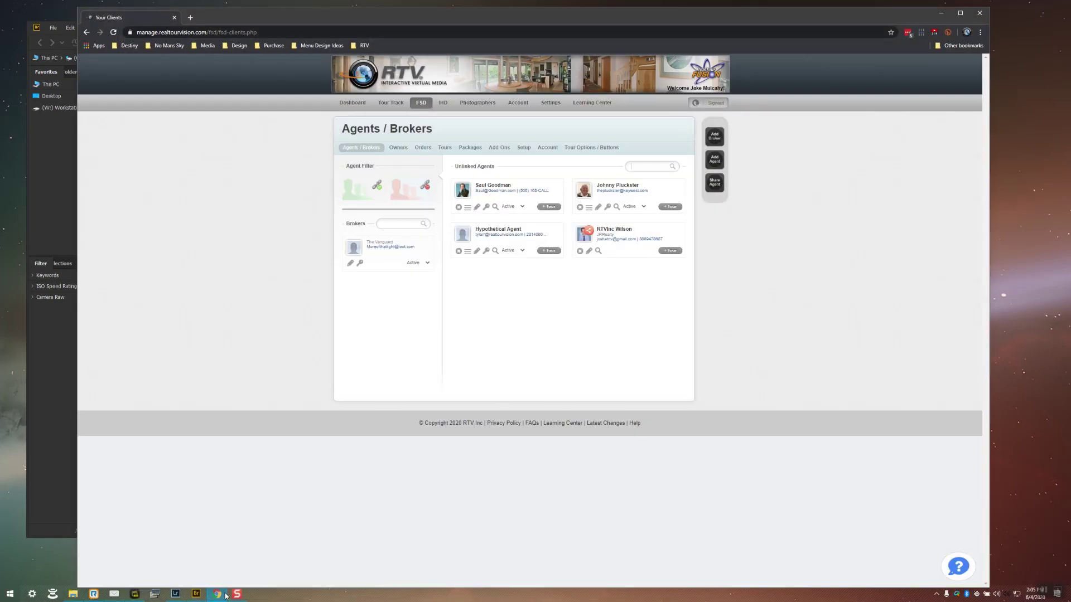
click(675, 207)
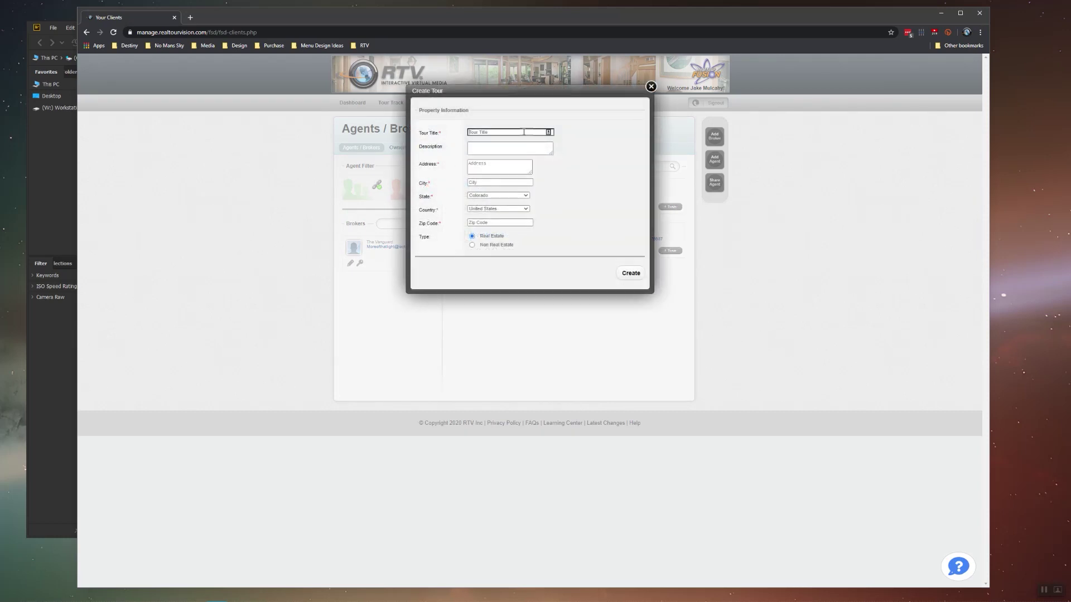
click(525, 132)
text(DEmo)
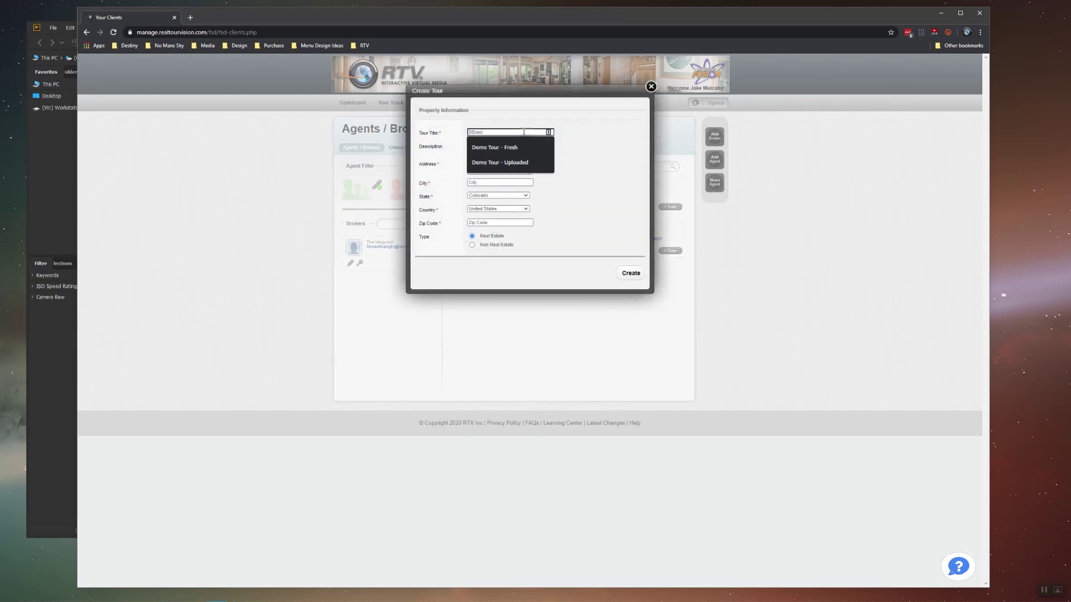
click(522, 147)
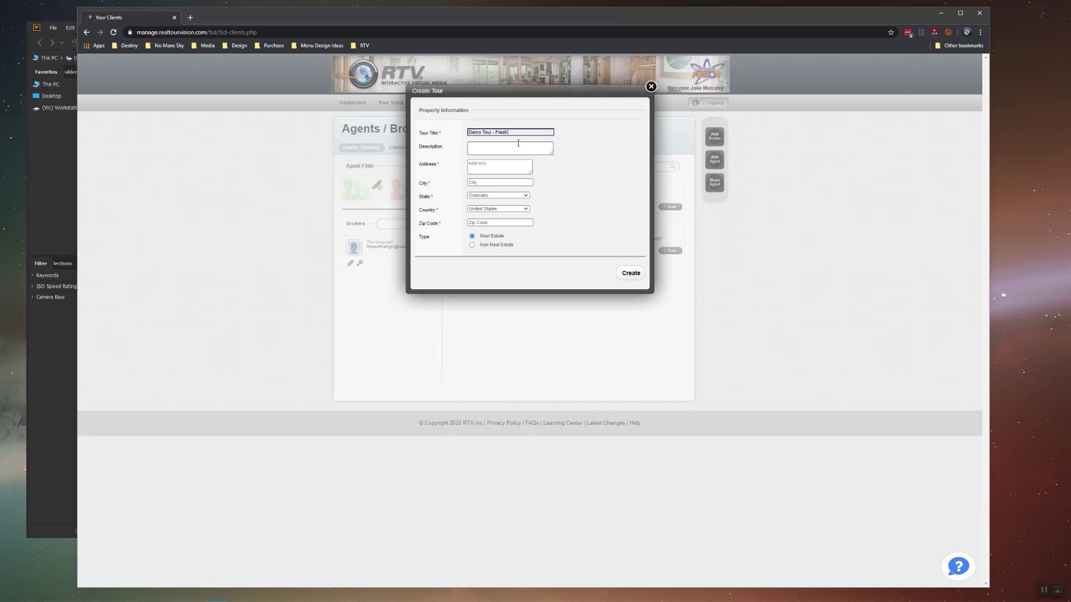
click(522, 147)
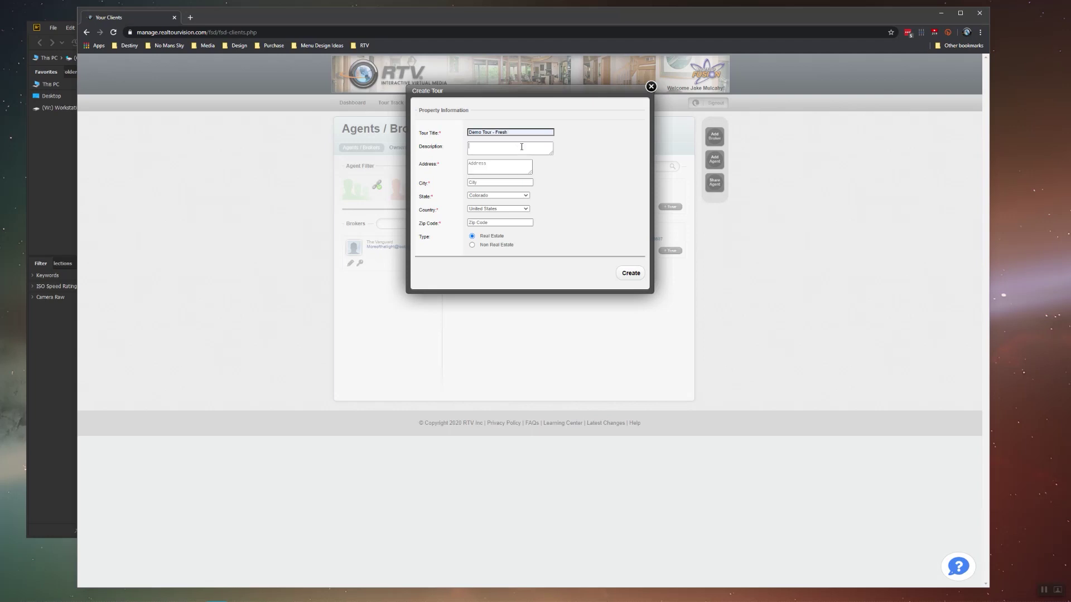
Step: Enter the property's street address, fill in its city, state and zip code from a saved address, and create the tour
click(494, 171)
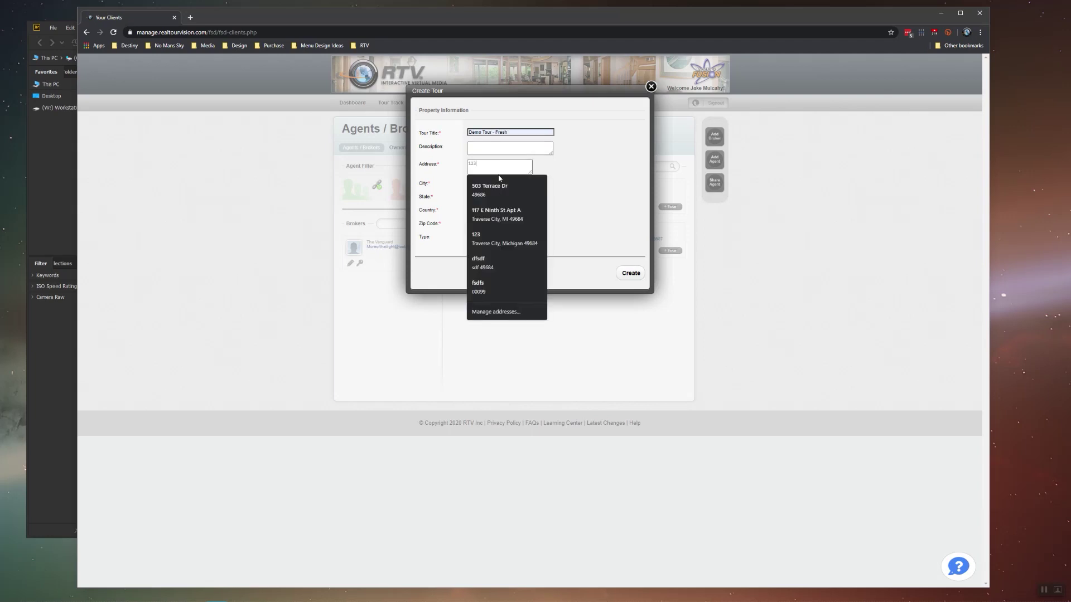
key(Escape)
click(515, 183)
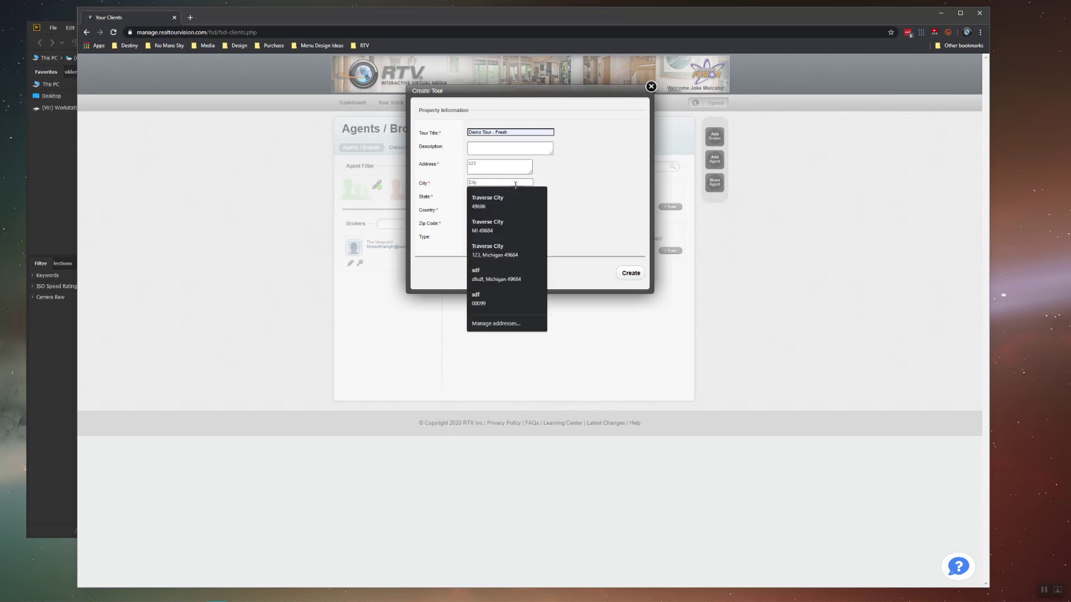
click(525, 199)
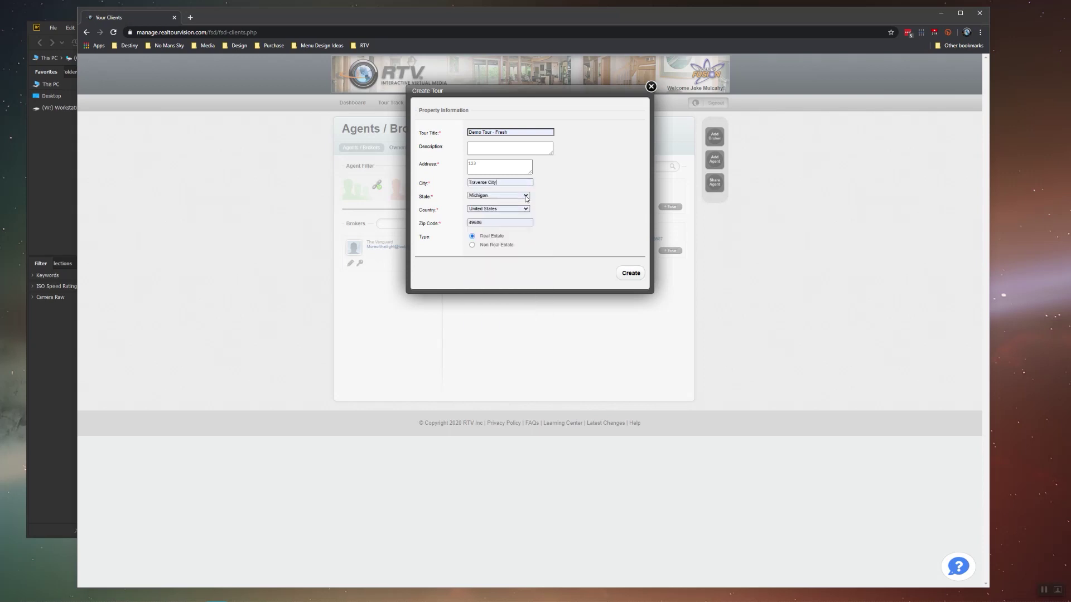
click(626, 272)
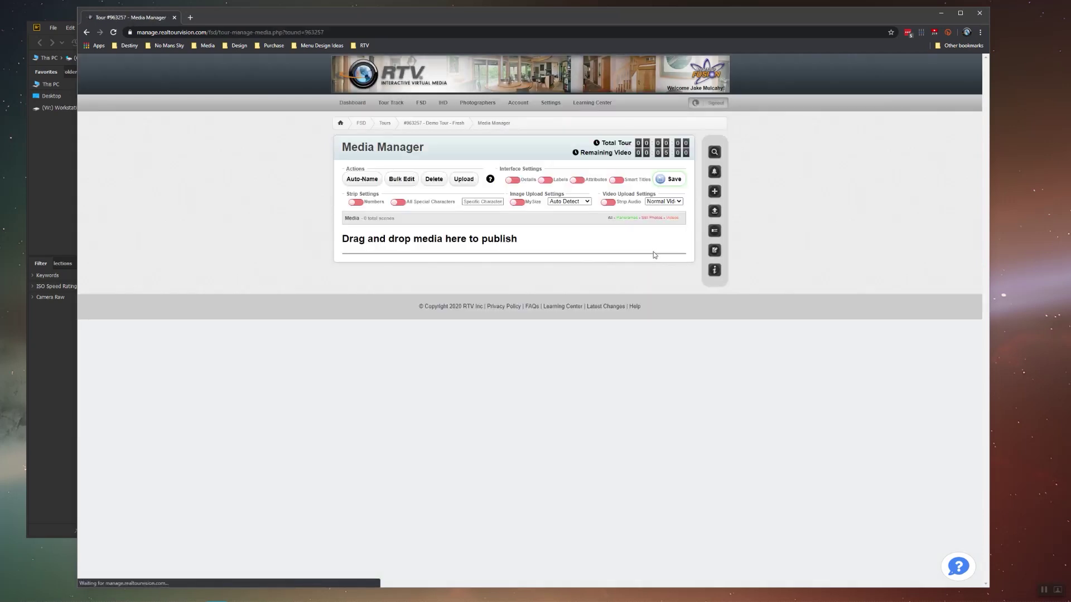
Step: Select all the panoramas in the Finals folder in Bridge and upload them to the tour's Media Manager in Chrome
click(60, 389)
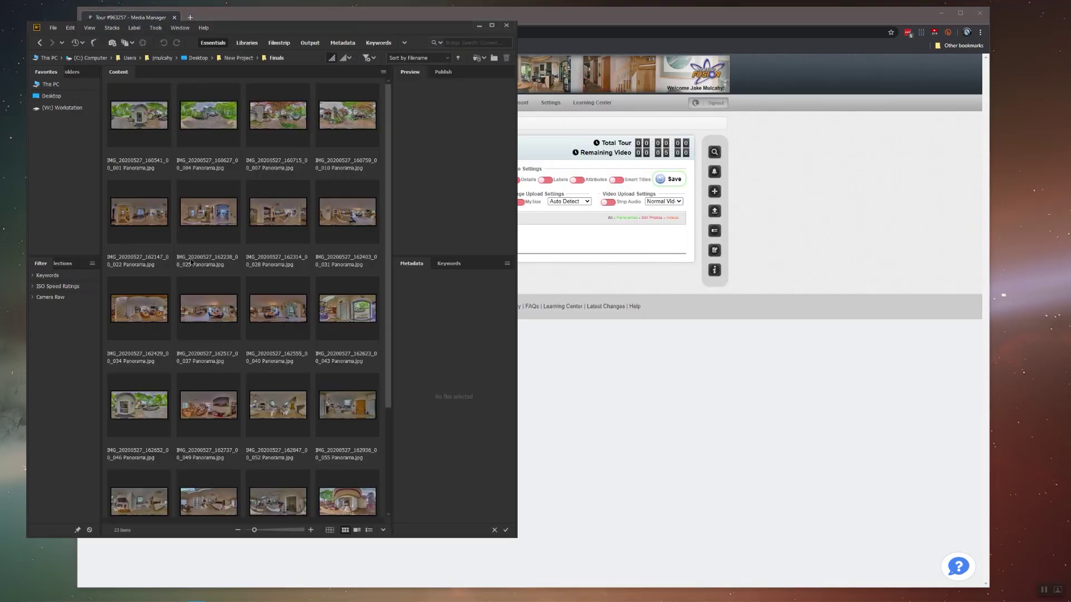
click(202, 128)
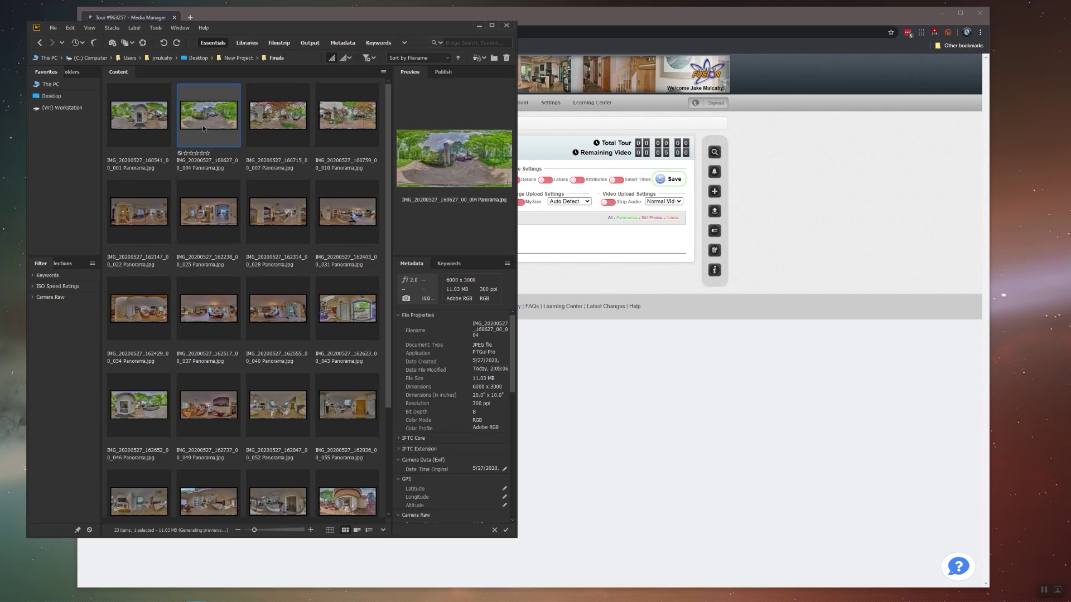
key(ctrl+a)
drag(202, 124, 598, 248)
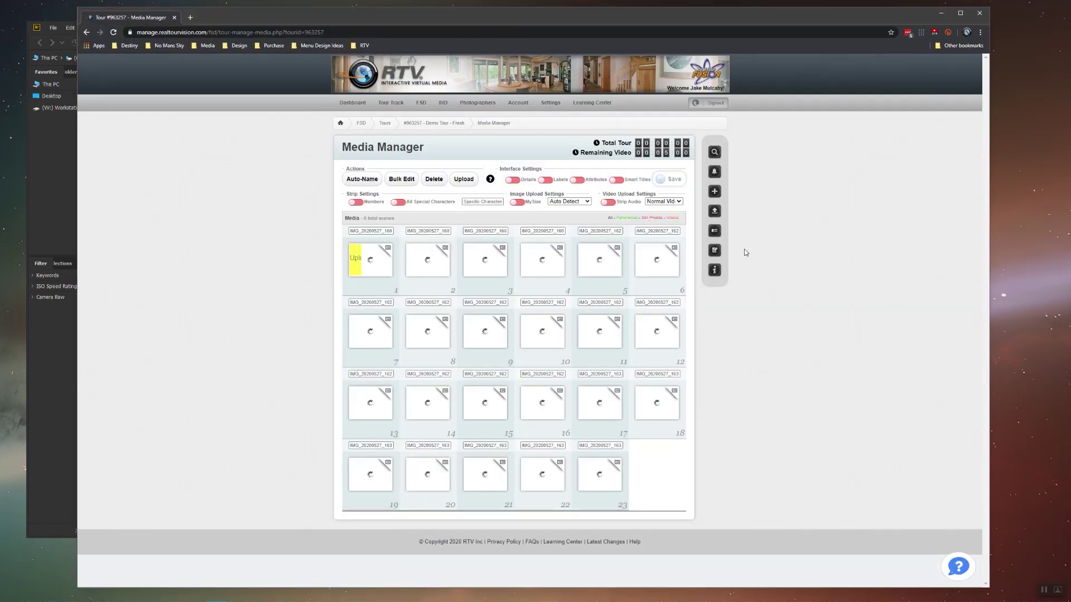